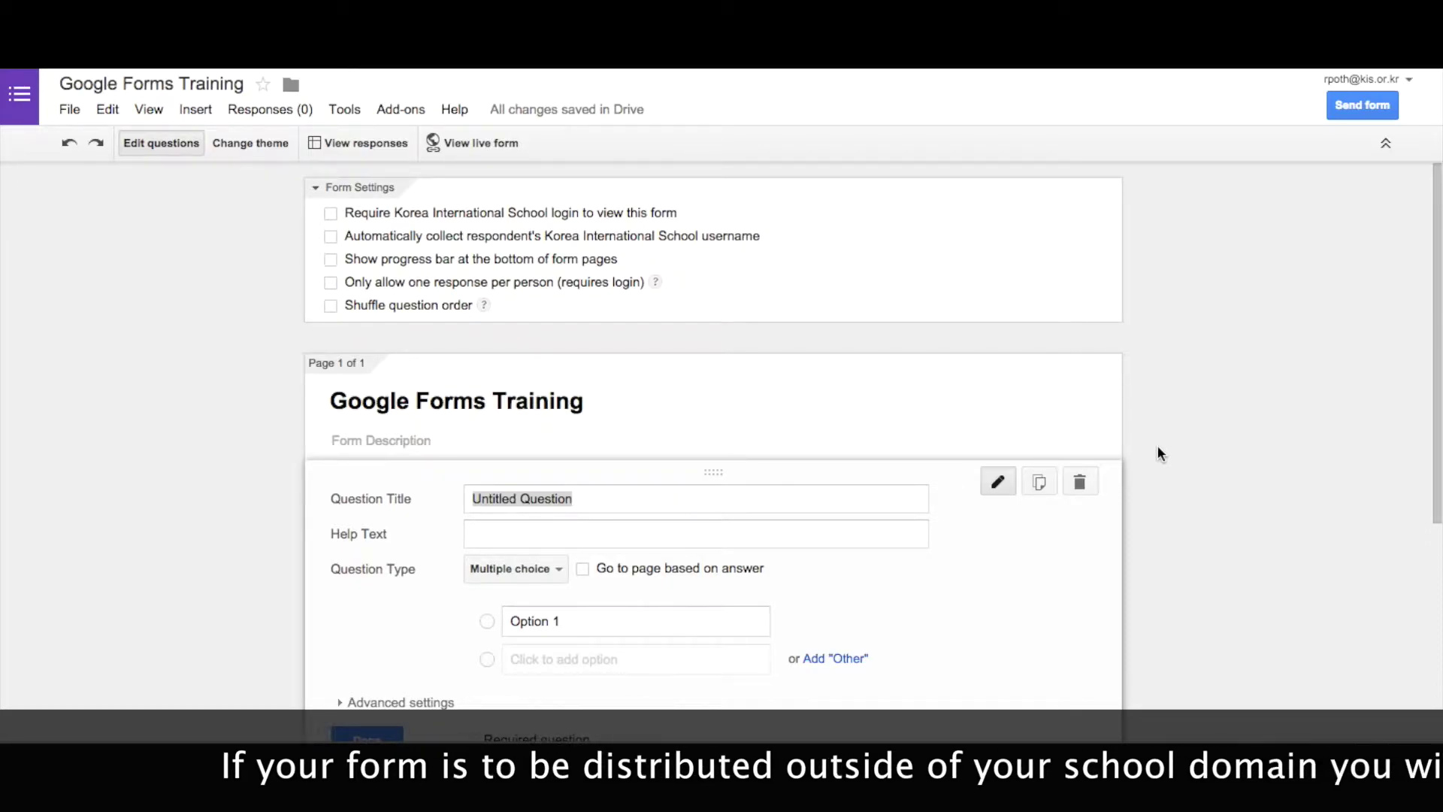
- Require Korea International School login to view the form and automatically collect respondents' usernames
{"action": "left_click", "coordinate": [331, 215]}
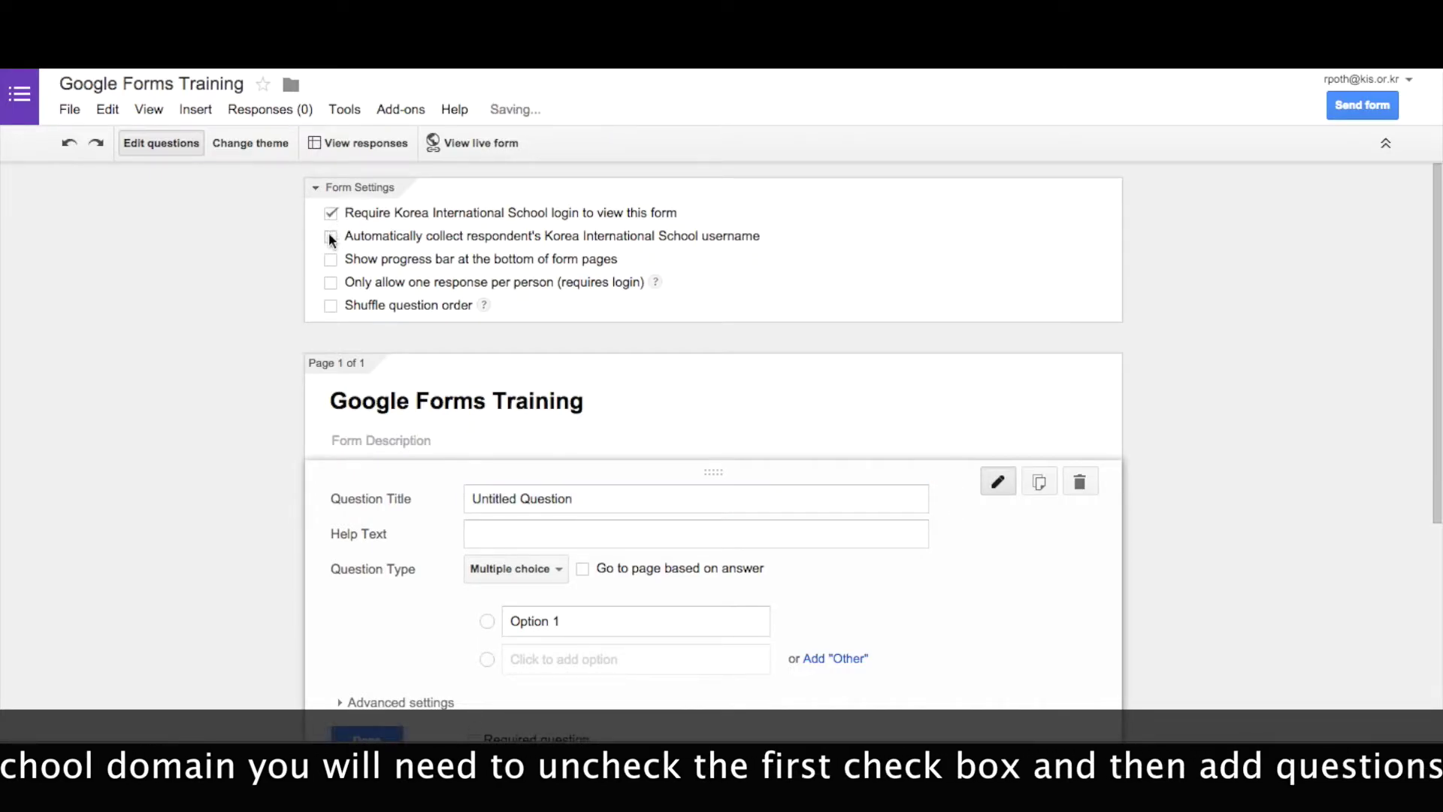
{"action": "left_click", "coordinate": [331, 239]}
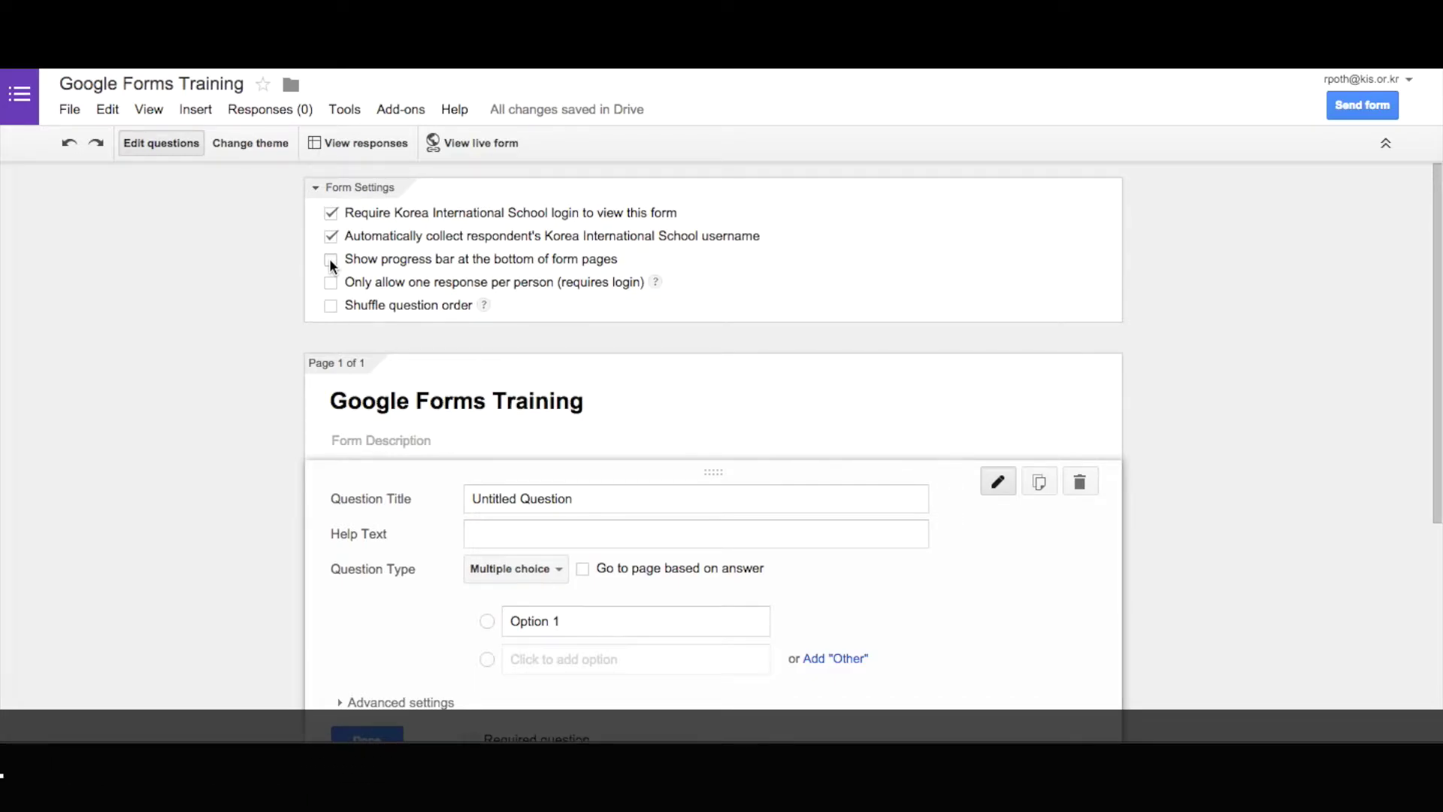
- Show a progress bar and retitle the untitled question as 'Lesson'
{"action": "left_click", "coordinate": [331, 260]}
{"action": "scroll", "coordinate": [754, 503], "scroll_direction": "down", "scroll_amount": 2}
{"action": "left_click", "coordinate": [600, 389]}
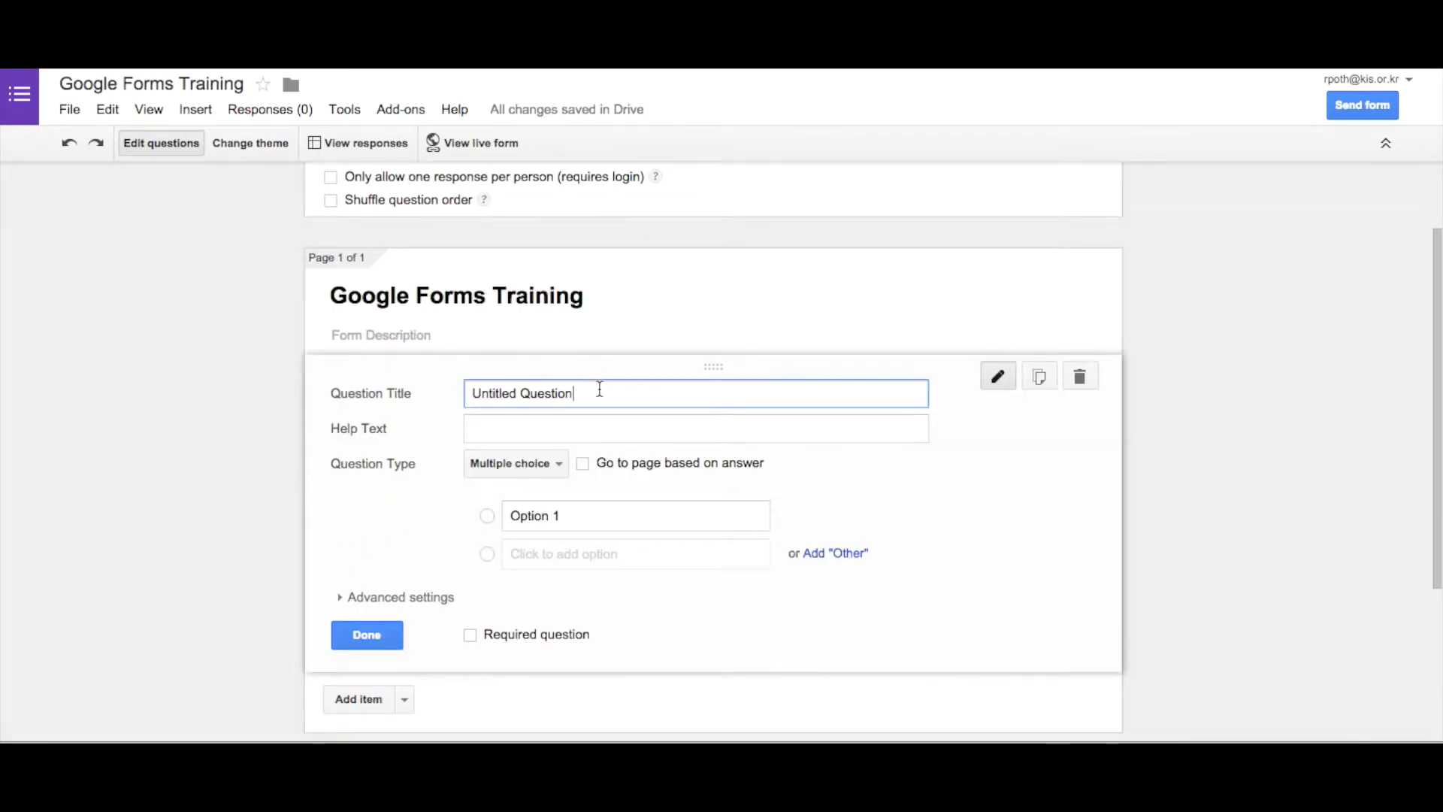
{"action": "triple_click", "coordinate": [600, 388]}
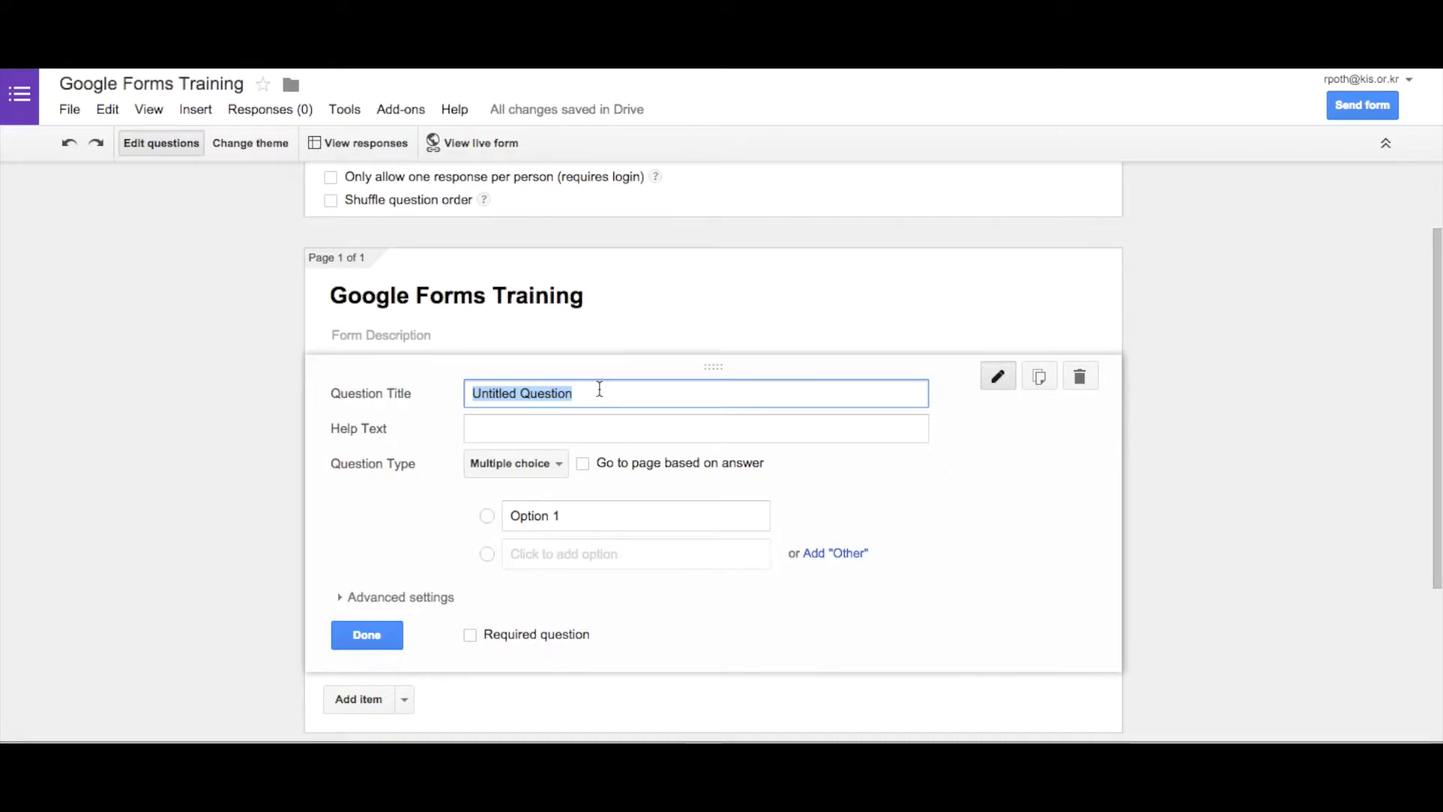
{"action": "type", "text": "Less"}
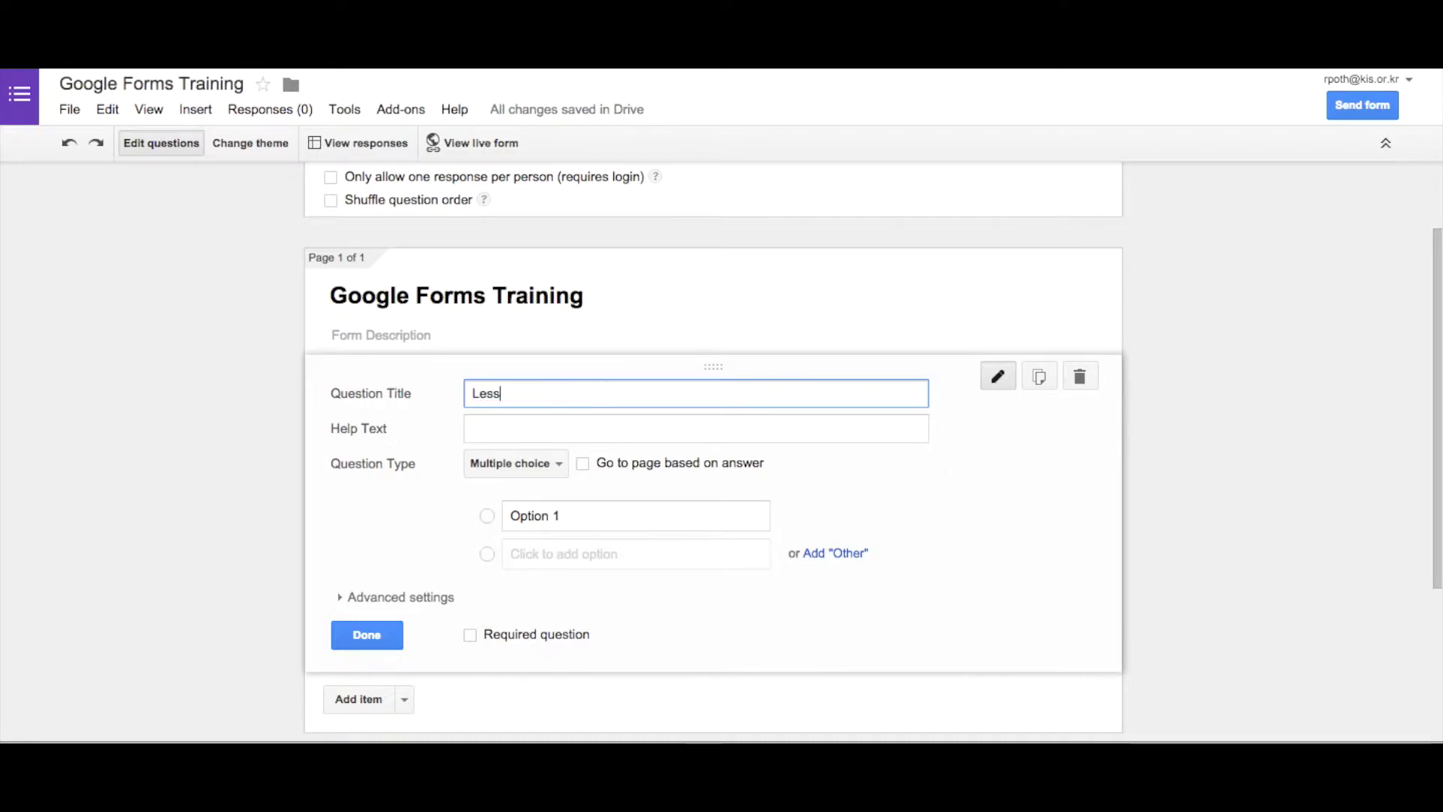
{"action": "type", "text": "on"}
- Enter choices 'Lesson 1 - Spreadsheet', 'Lesson 2 - Databases' and 'Lesson 3 - Word Processing'
{"action": "left_click", "coordinate": [599, 516]}
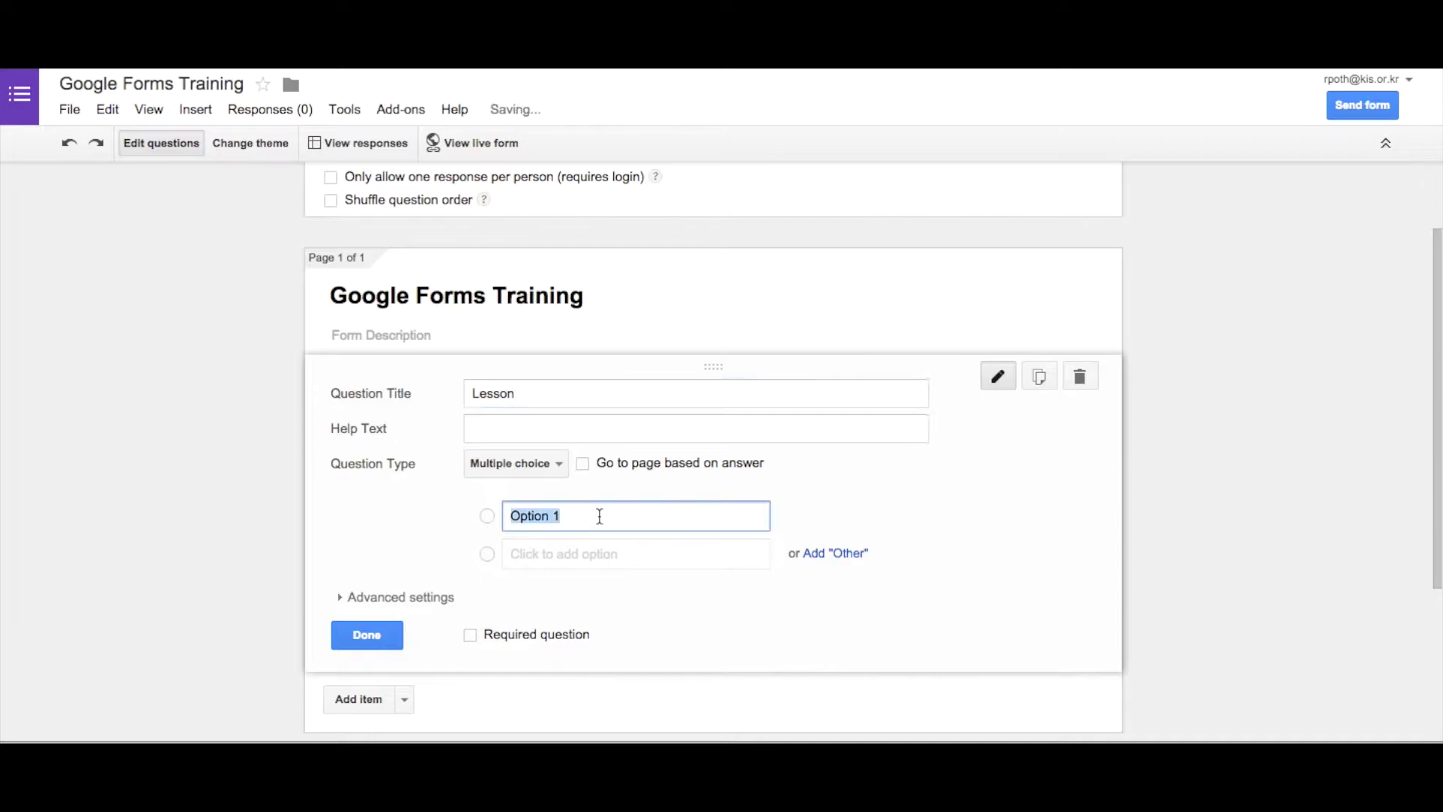
{"action": "type", "text": "Les"}
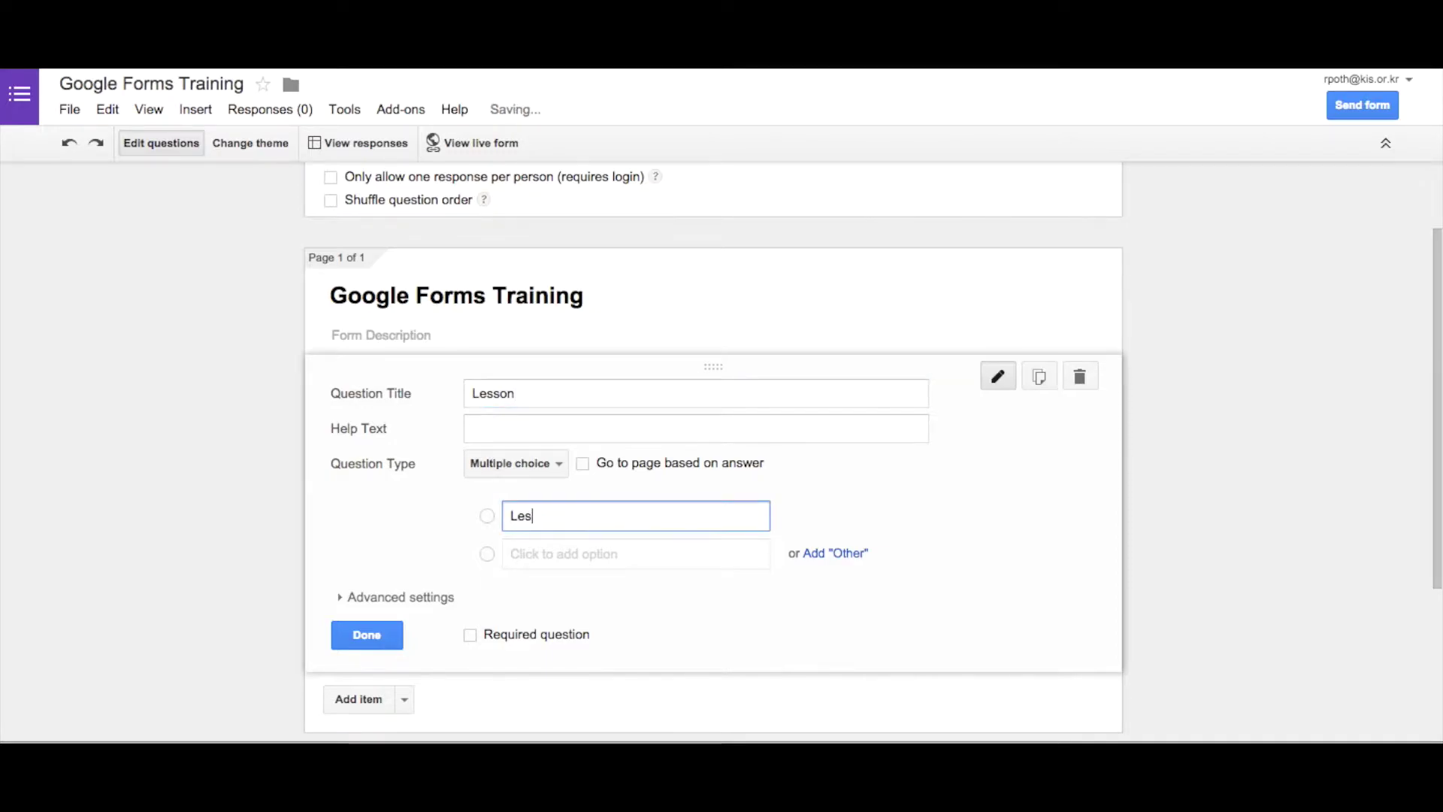
{"action": "type", "text": "son 1 - Spr"}
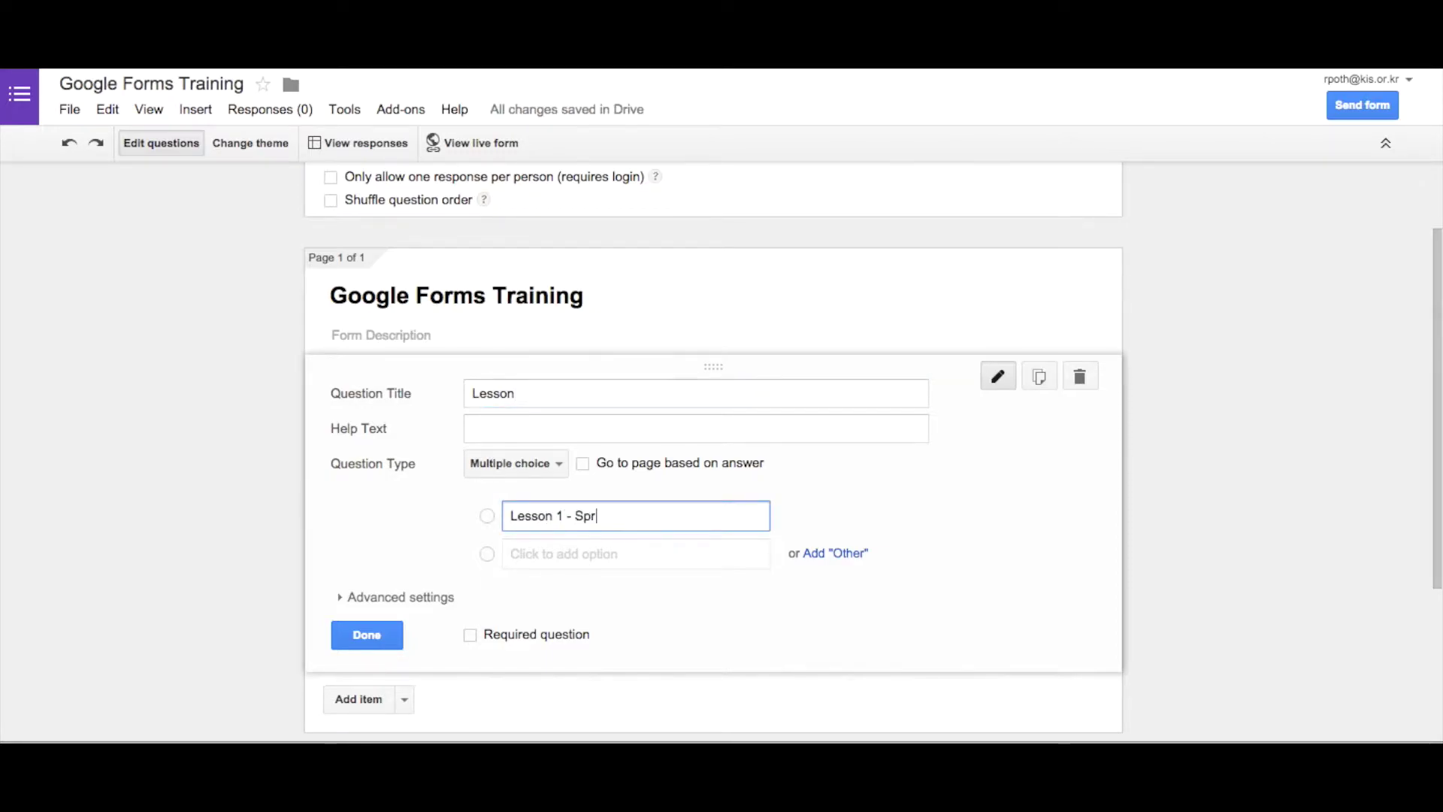
{"action": "type", "text": "eadsheet"}
{"action": "key", "text": "Return"}
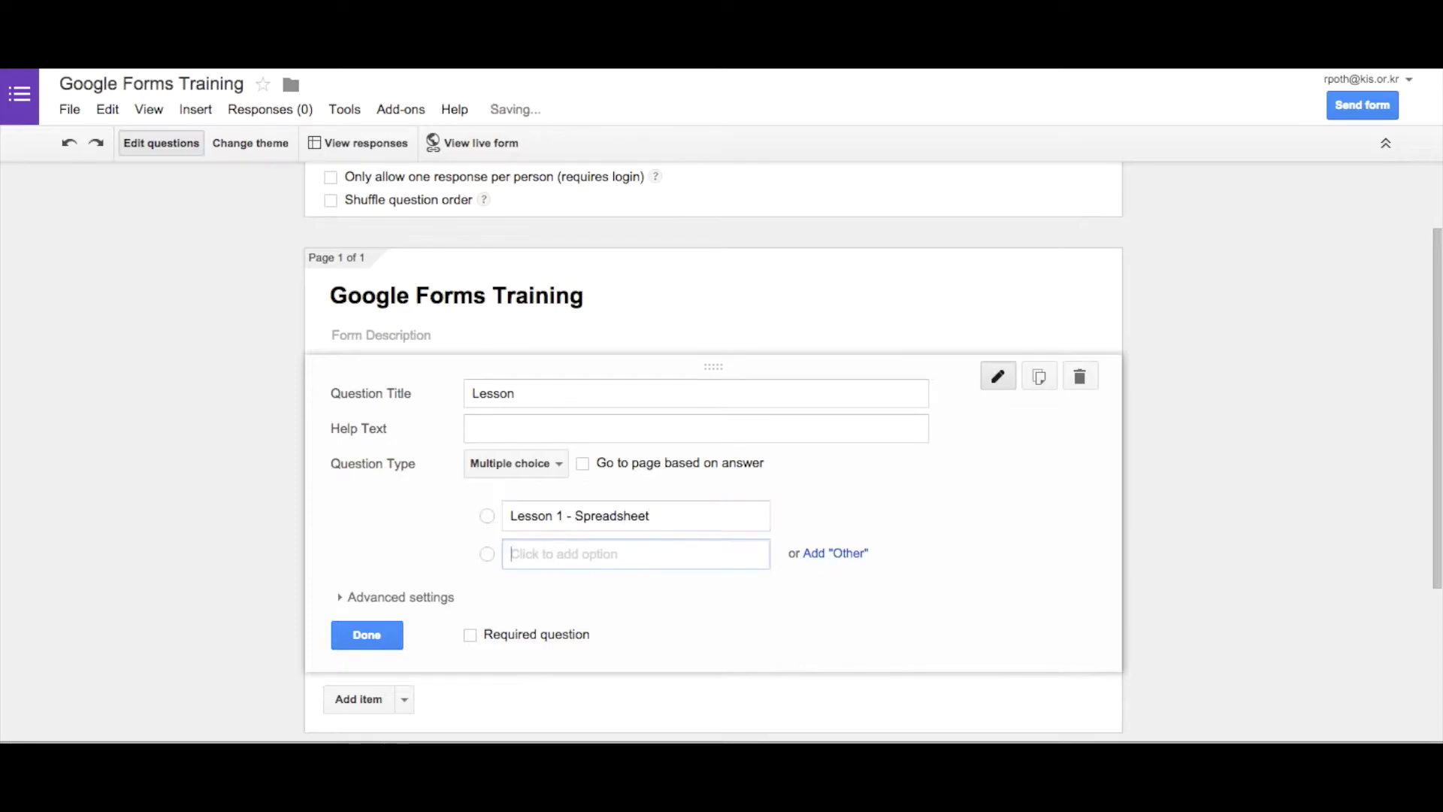
{"action": "type", "text": "Lesson 2"}
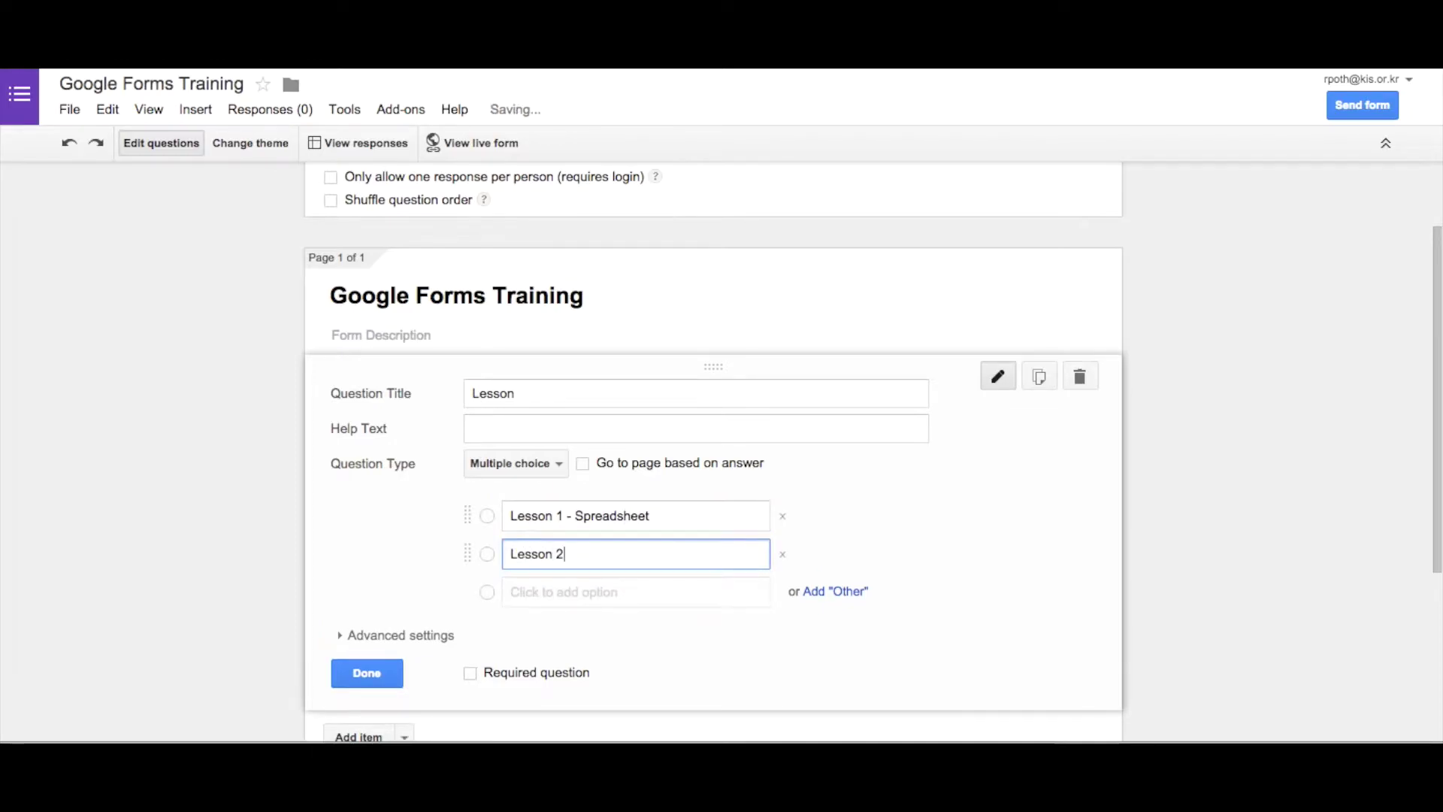
{"action": "type", "text": " - Databas"}
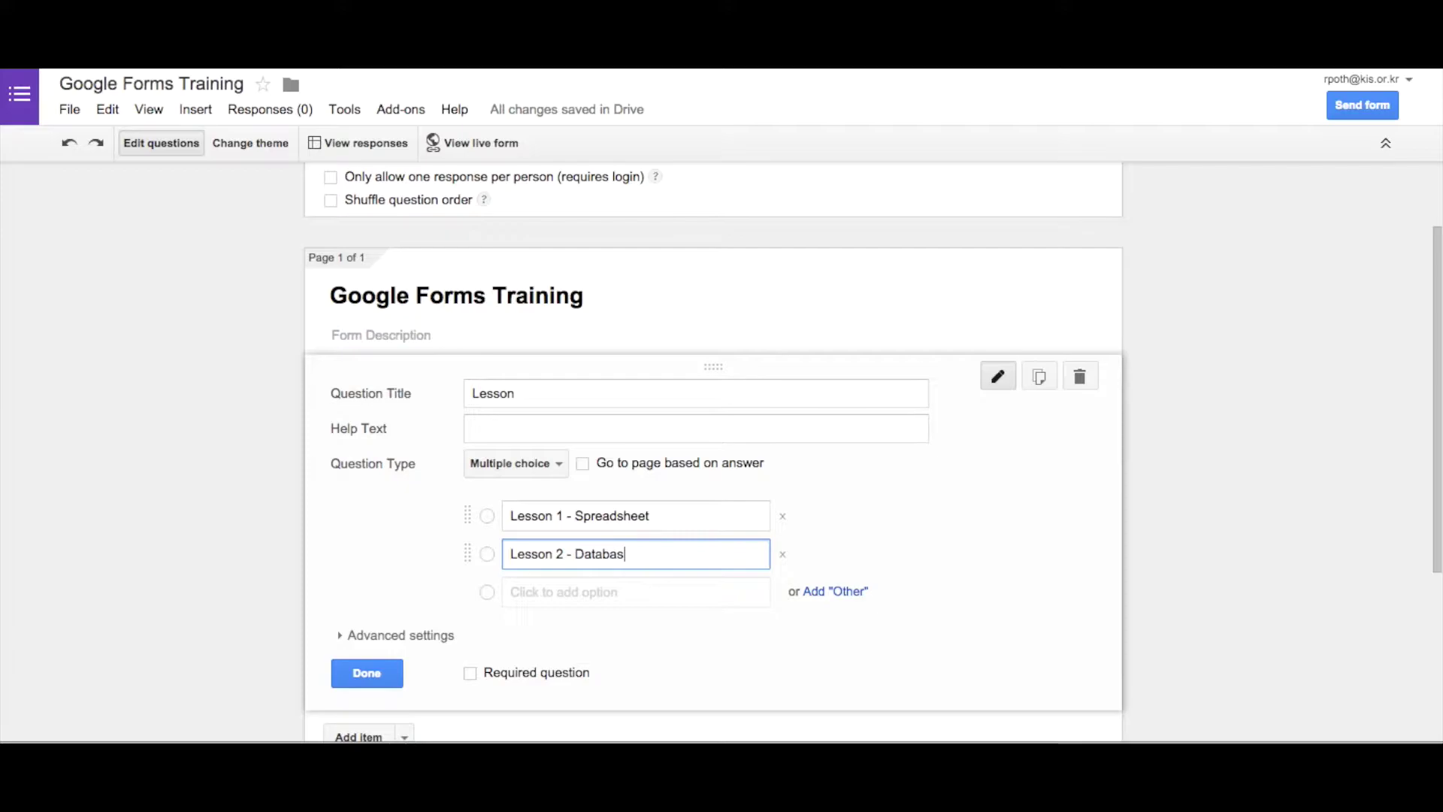
{"action": "type", "text": "es"}
{"action": "key", "text": "Return"}
{"action": "type", "text": "Less"}
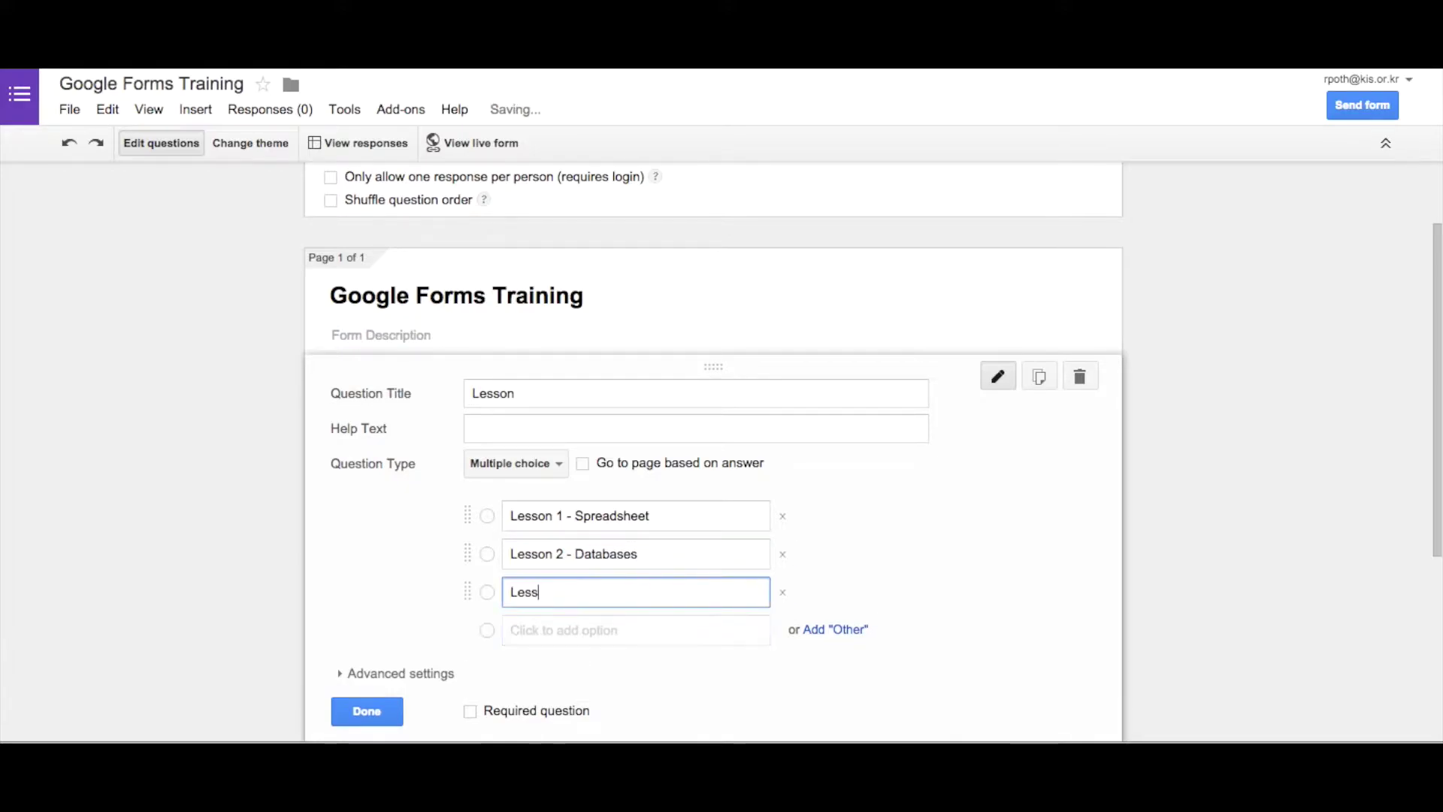
{"action": "type", "text": "on 3 - Wo"}
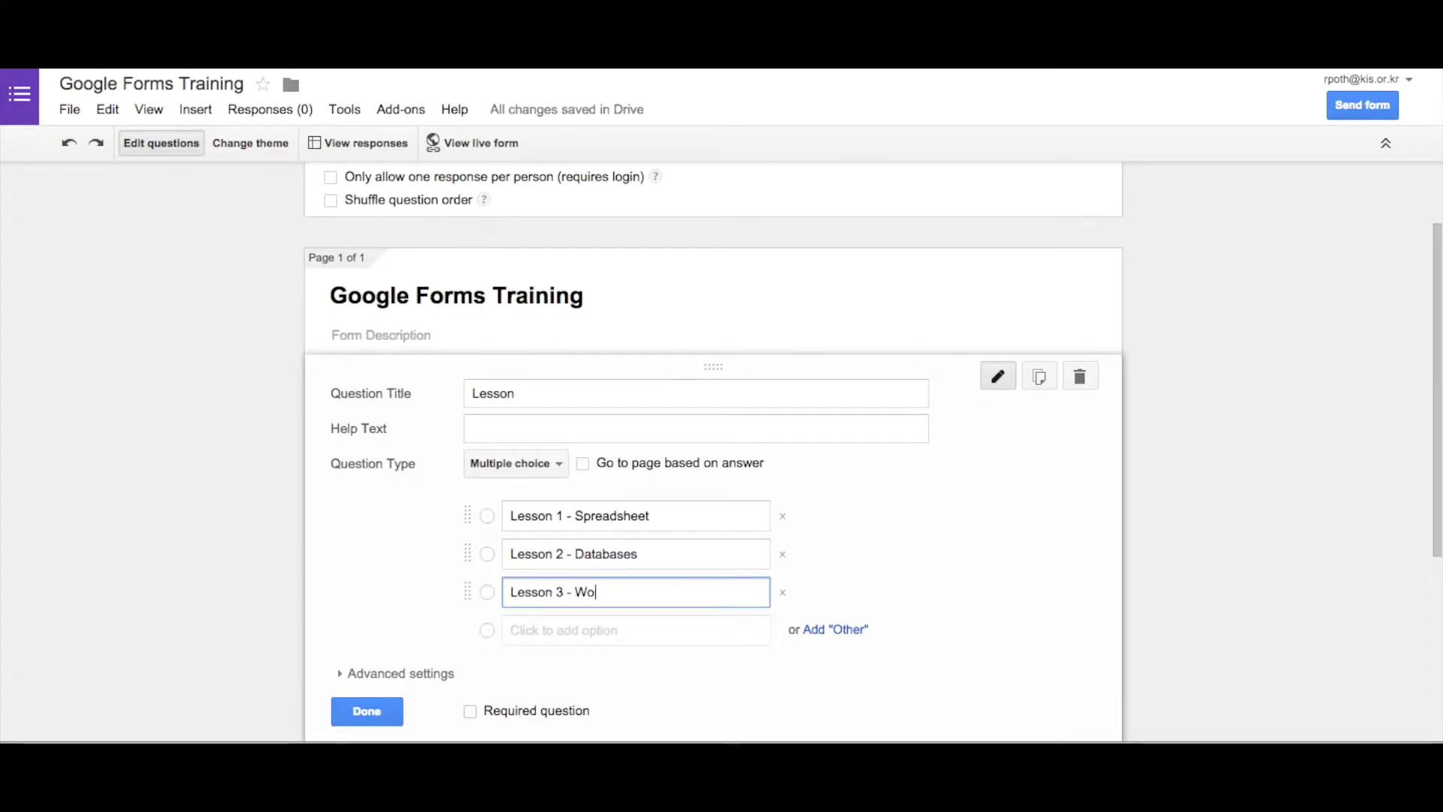
{"action": "type", "text": "rd Processing"}
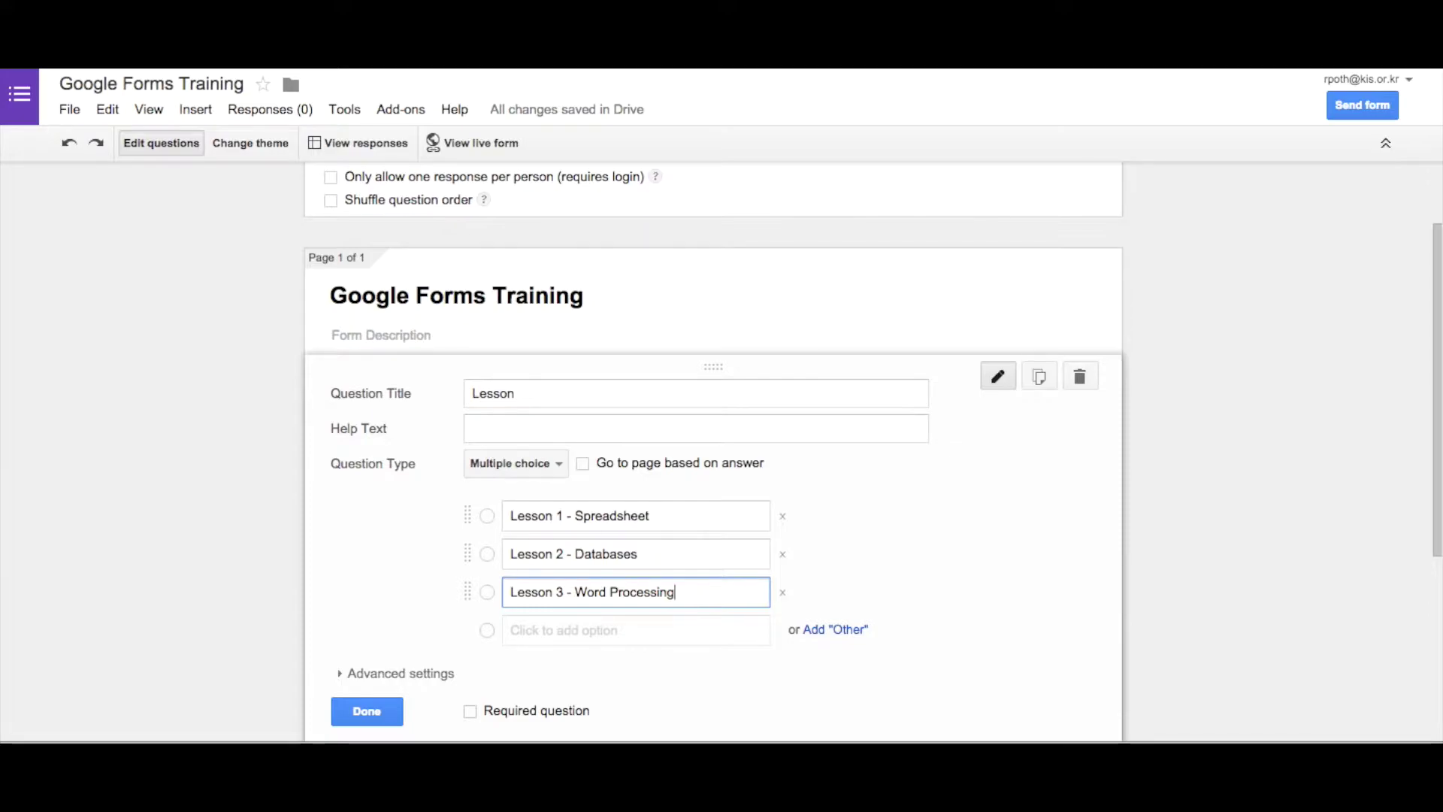
- Turn on 'Go to page based on answer' and 'Required question' for the Lesson question
{"action": "left_click", "coordinate": [584, 466]}
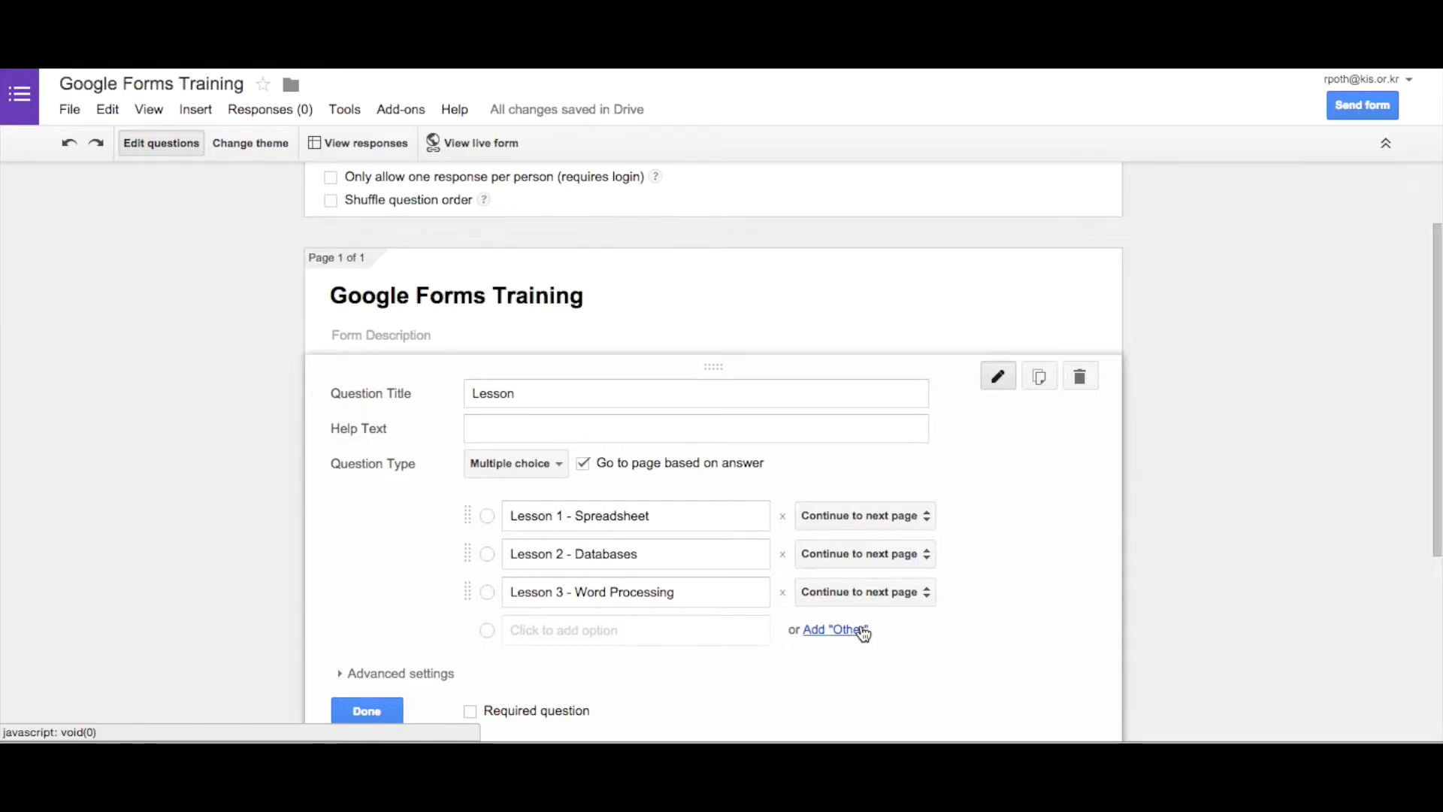
{"action": "scroll", "coordinate": [660, 455], "scroll_direction": "down", "scroll_amount": 1}
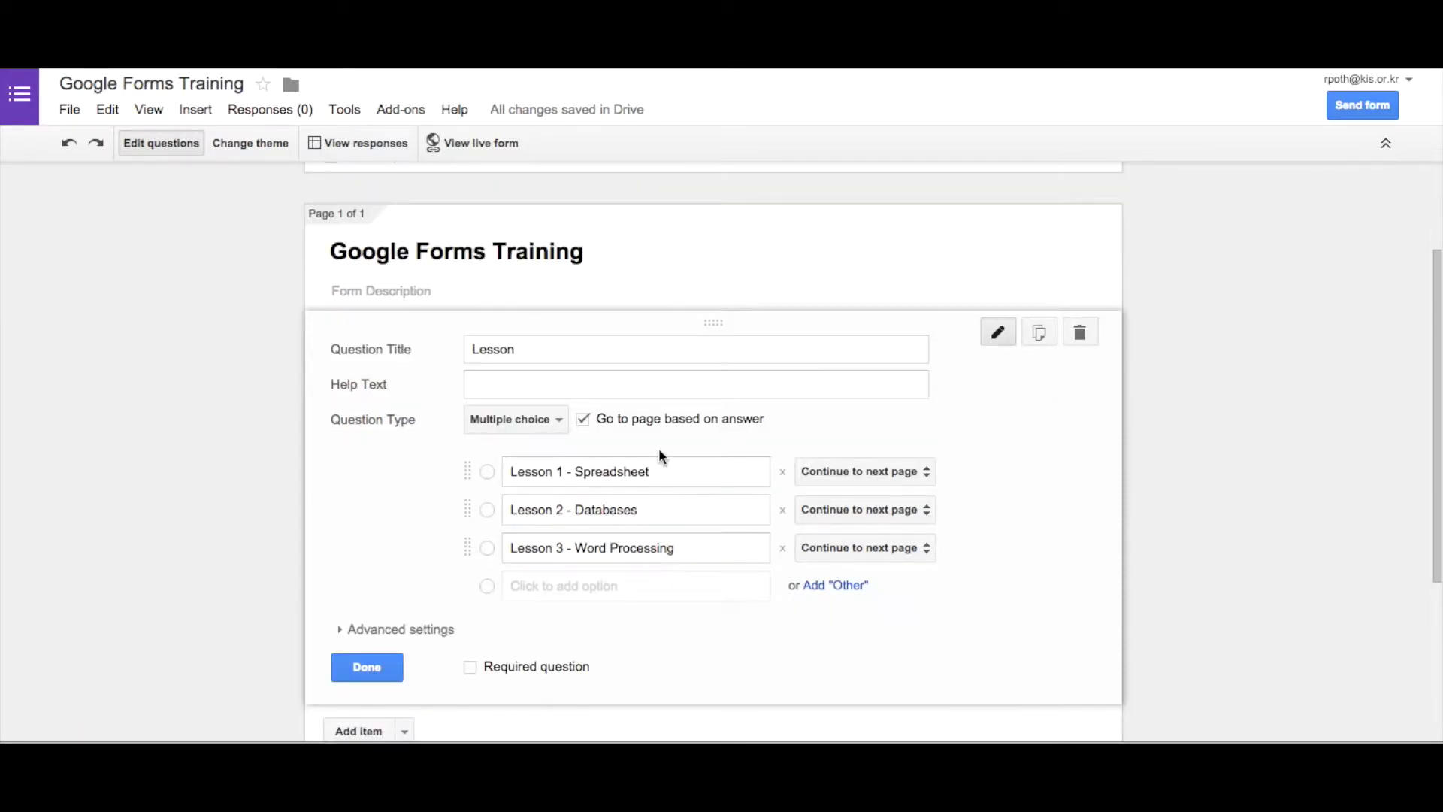
{"action": "left_click", "coordinate": [474, 672]}
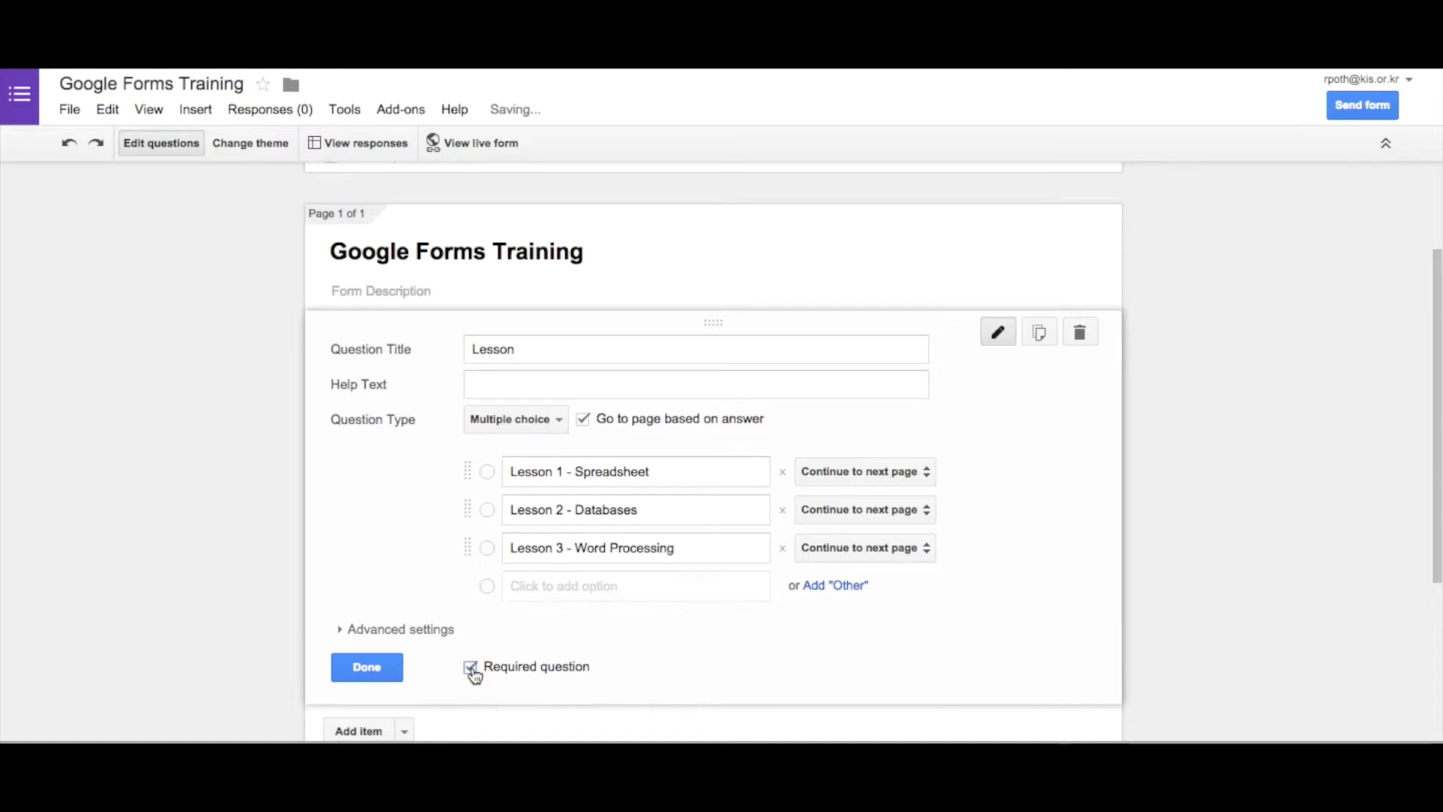
{"action": "left_click", "coordinate": [343, 633]}
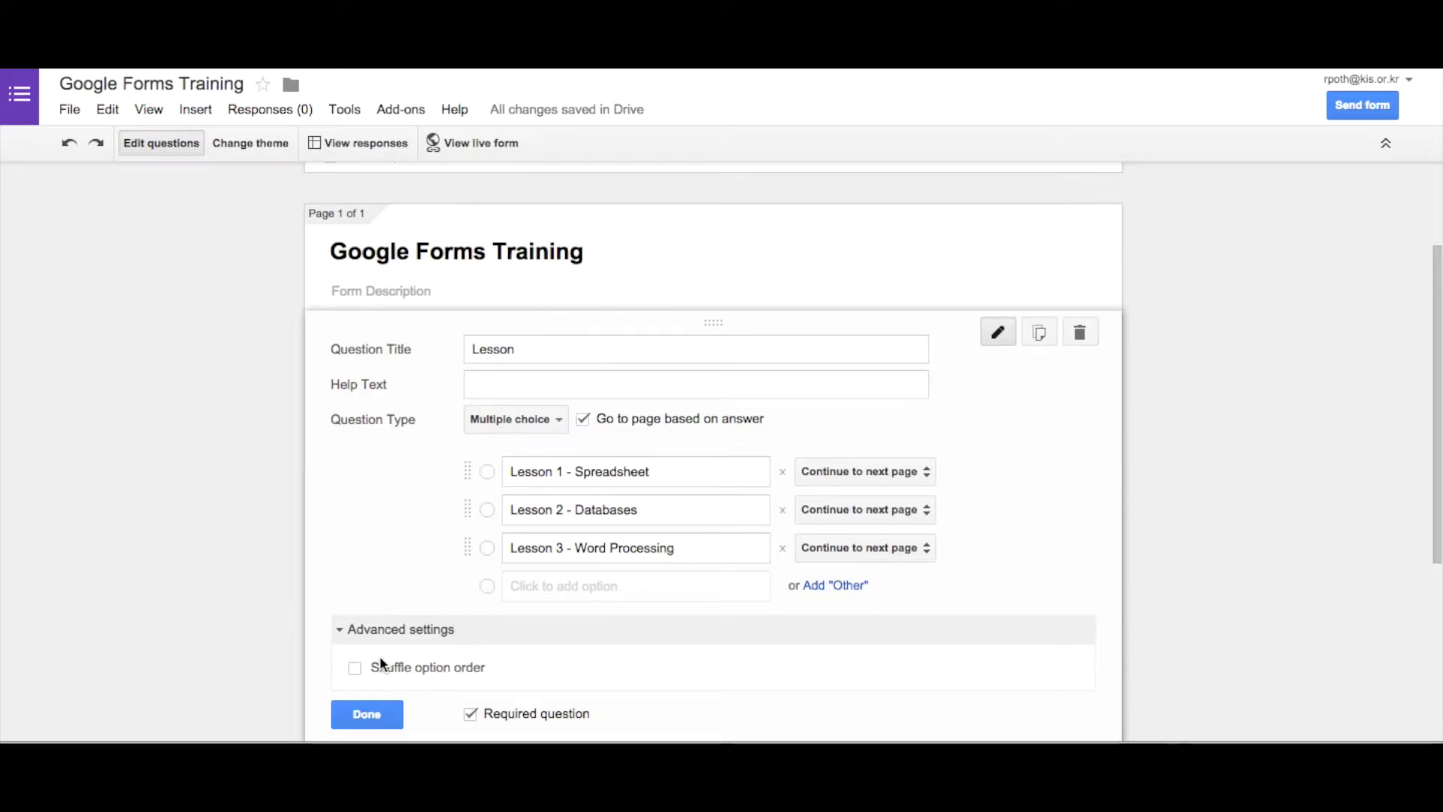
{"action": "left_click", "coordinate": [340, 626]}
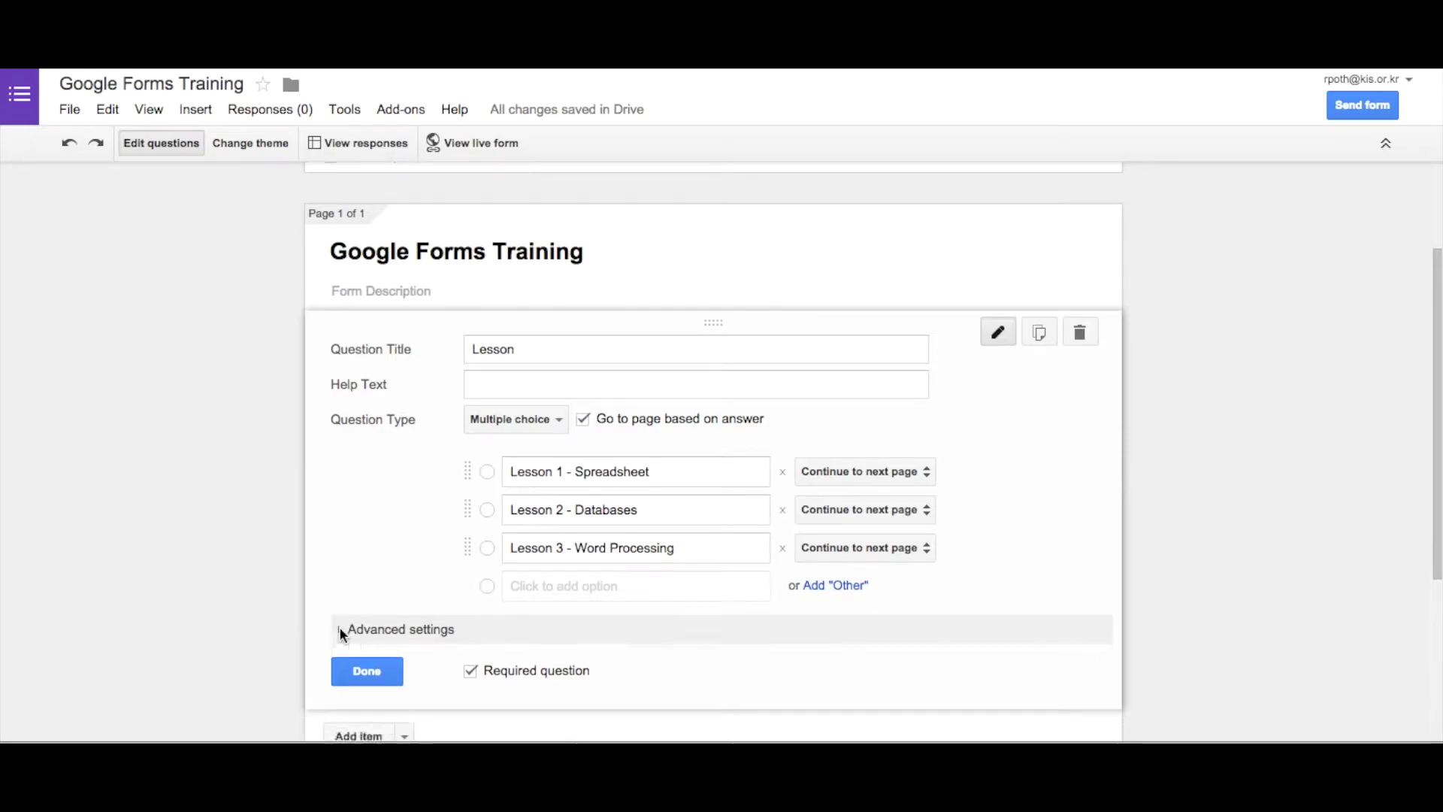
{"action": "left_click", "coordinate": [367, 661]}
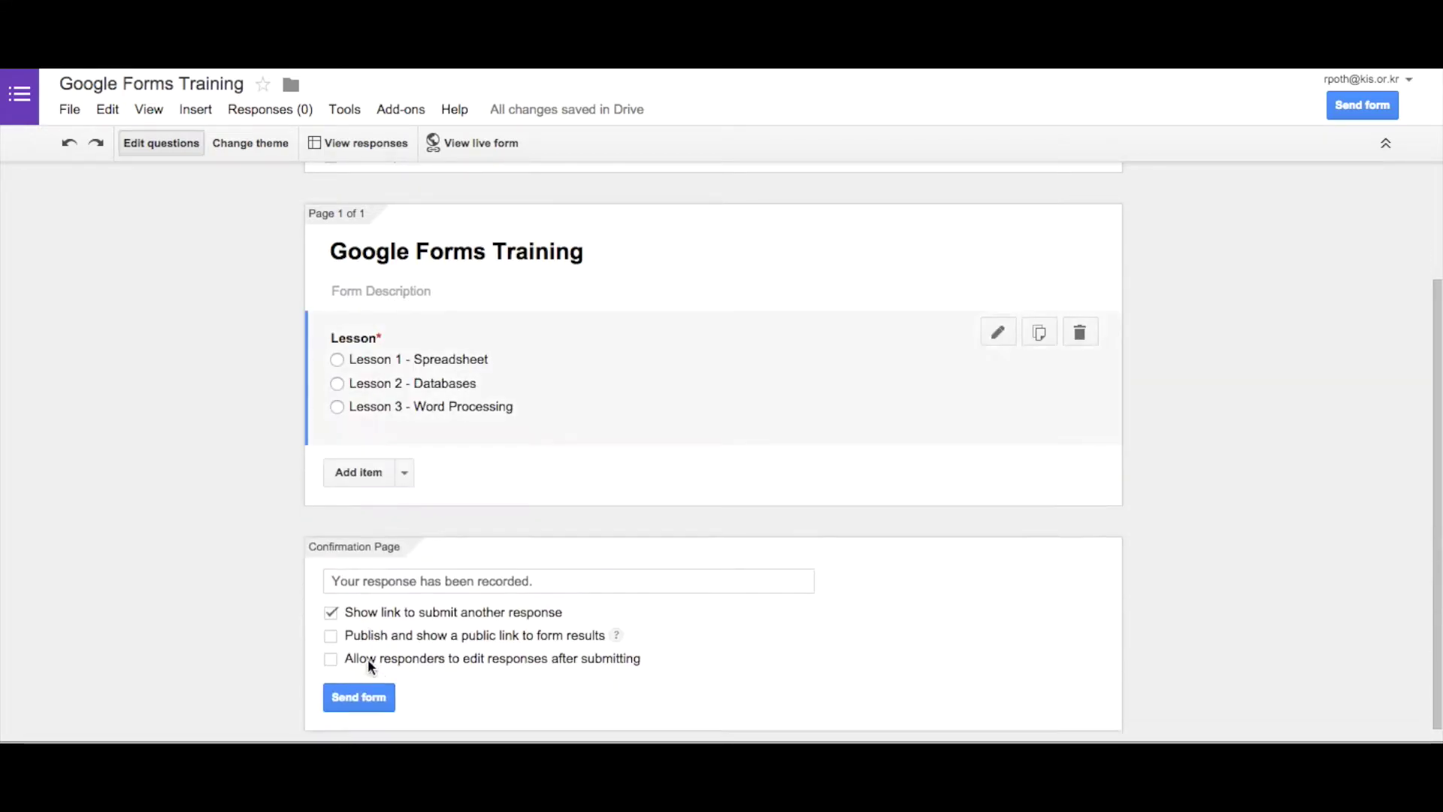
- Insert a page break after the Lesson question and title the new page 'Spreadsheet'
{"action": "left_click", "coordinate": [404, 468]}
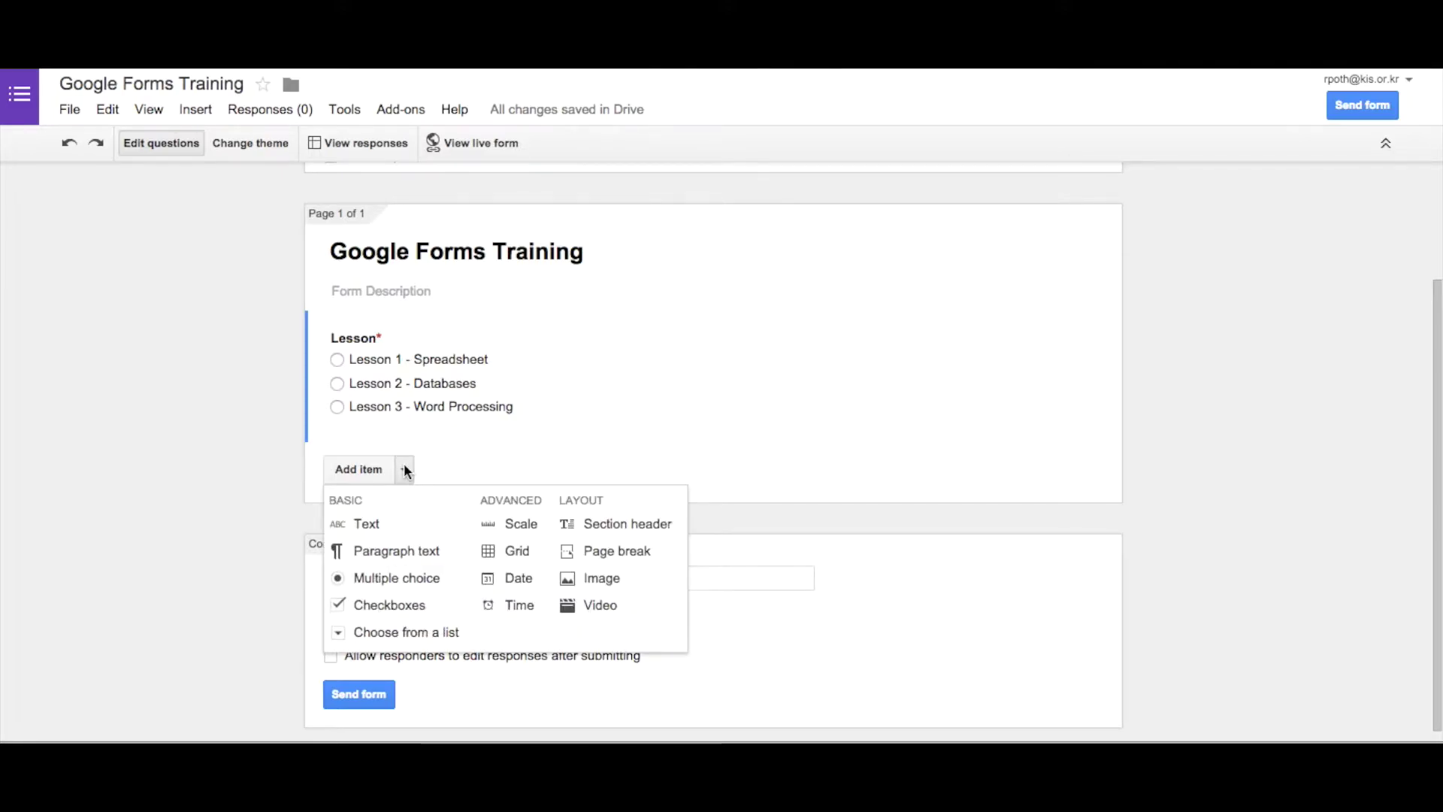
{"action": "left_click", "coordinate": [638, 554]}
{"action": "type", "text": "S"}
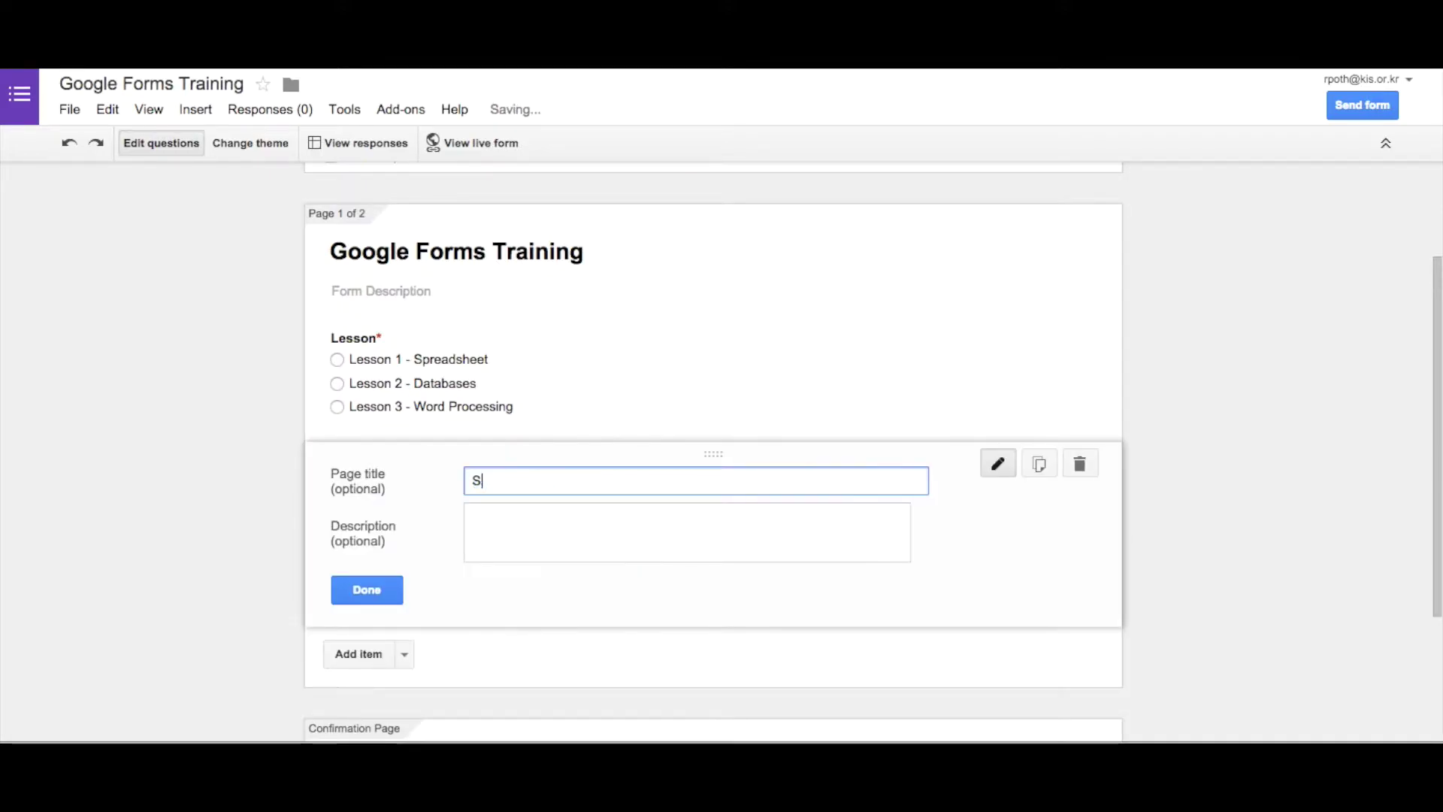
{"action": "type", "text": "preadsheet"}
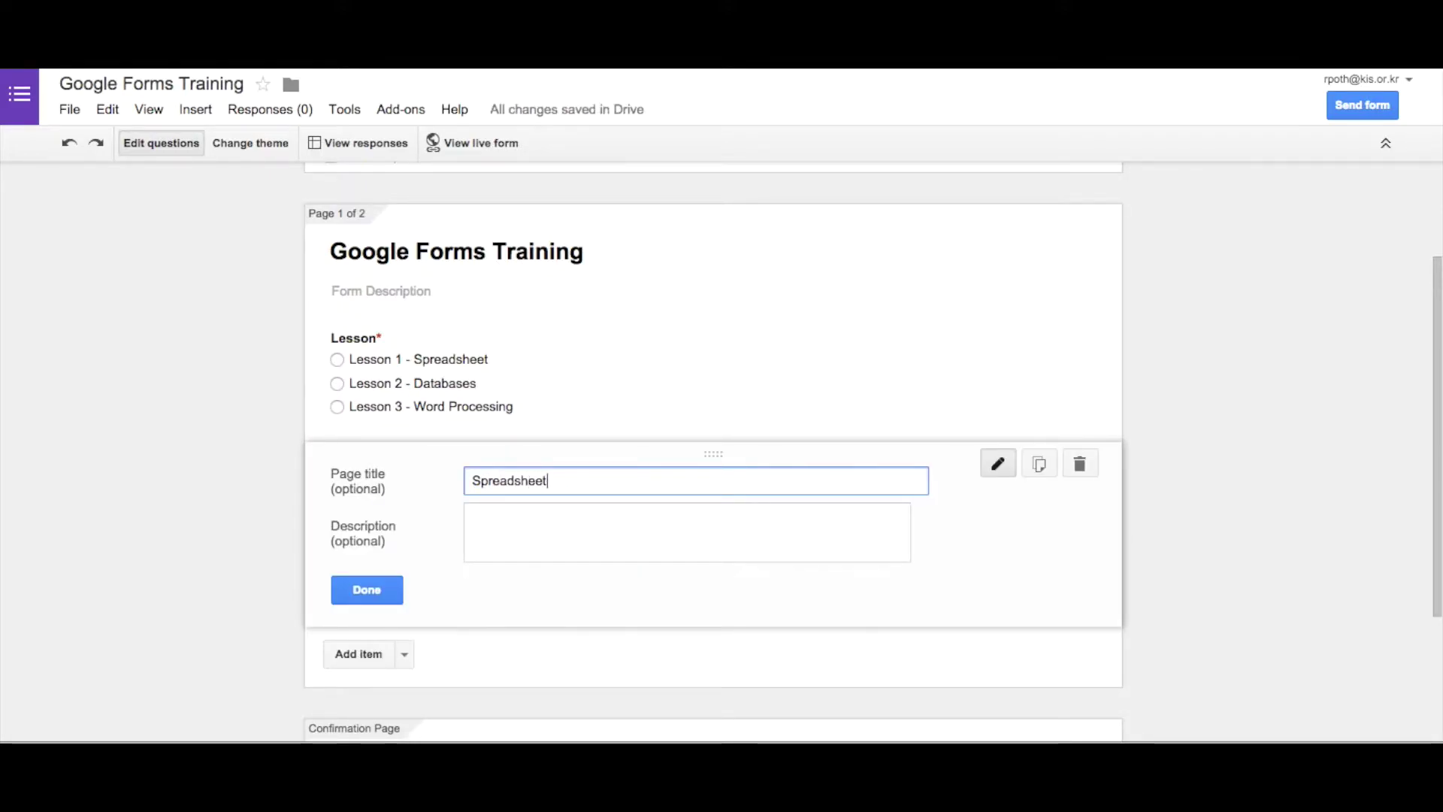
{"action": "left_click", "coordinate": [703, 524]}
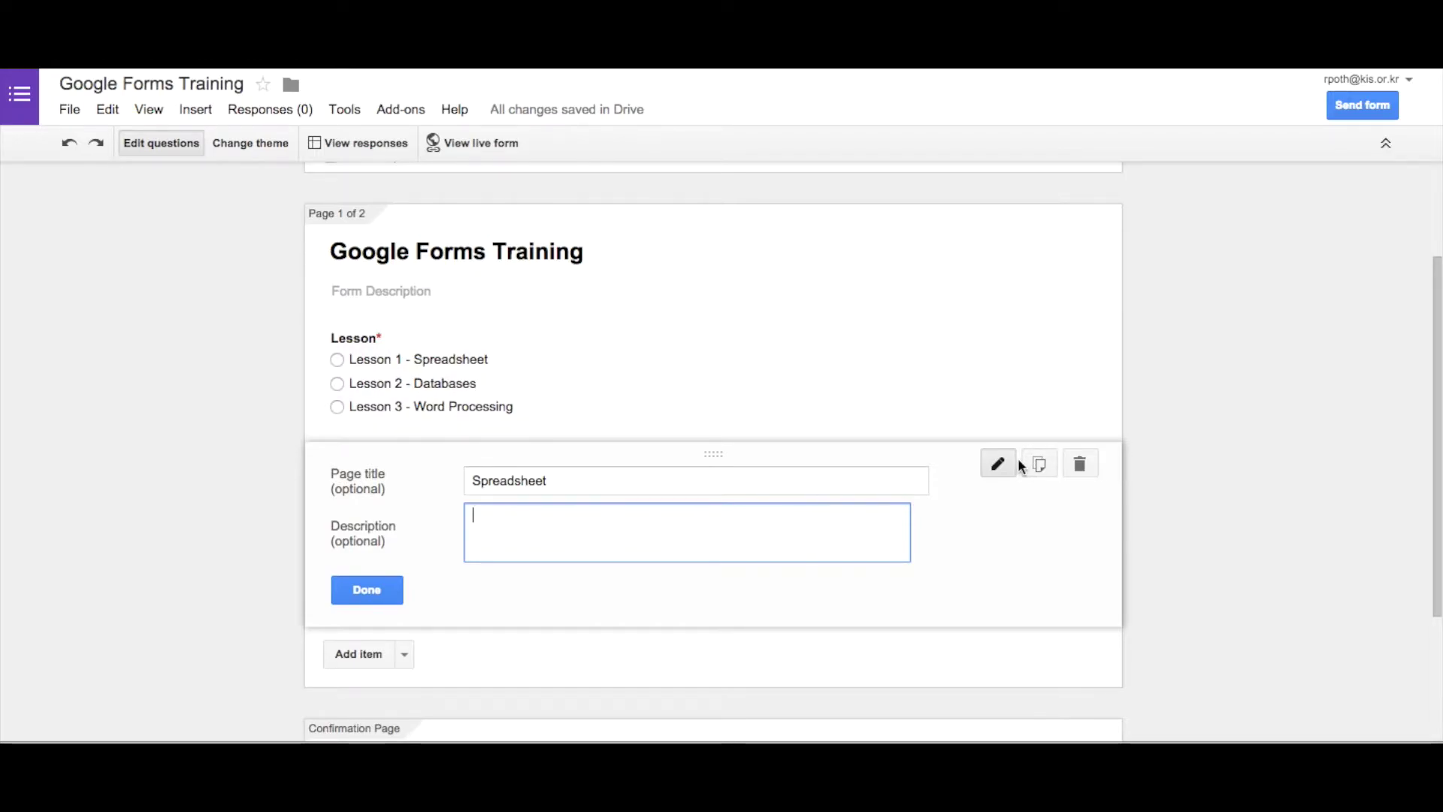
{"action": "left_click", "coordinate": [997, 466]}
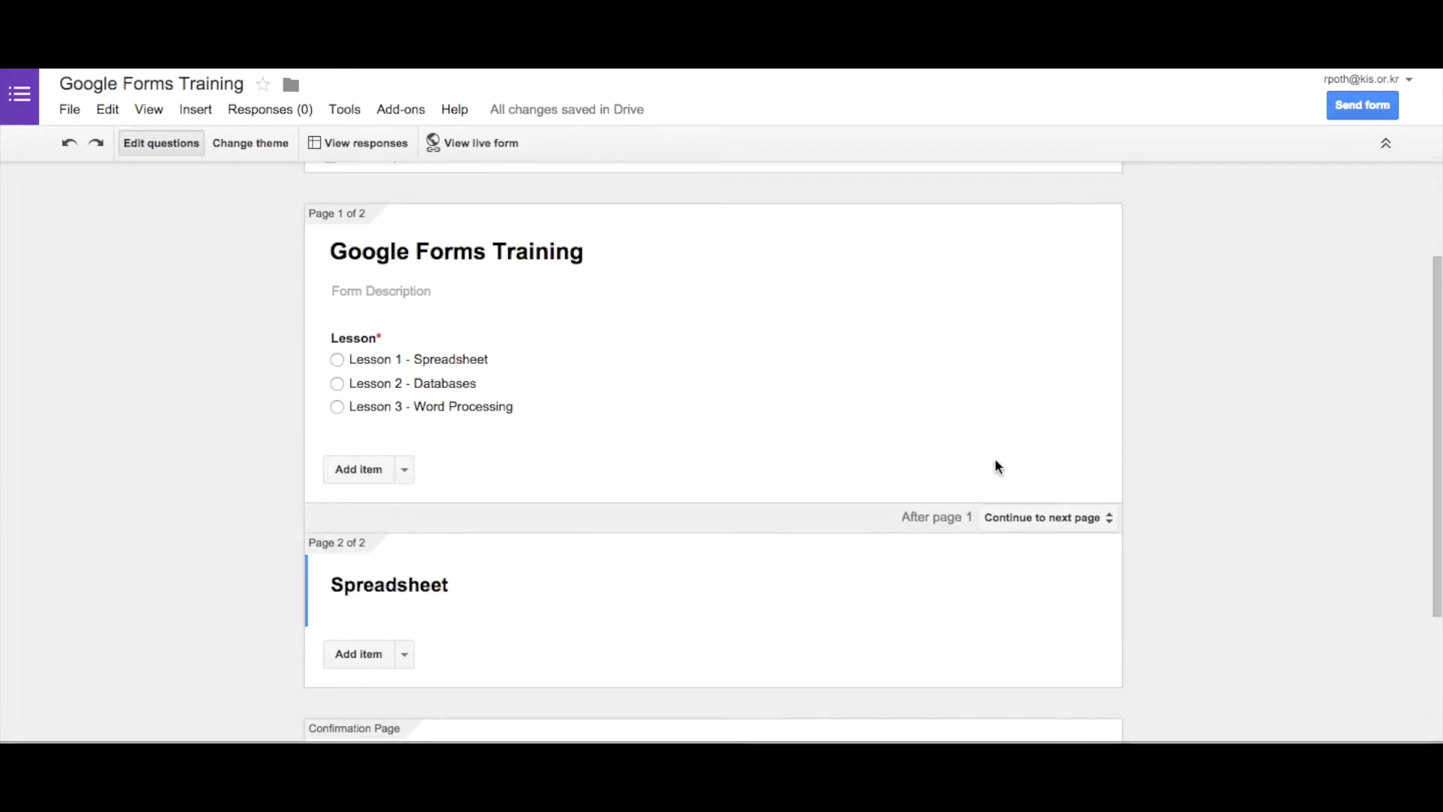
{"action": "scroll", "coordinate": [412, 467], "scroll_direction": "down", "scroll_amount": 3}
{"action": "scroll", "coordinate": [407, 460], "scroll_direction": "up", "scroll_amount": 1}
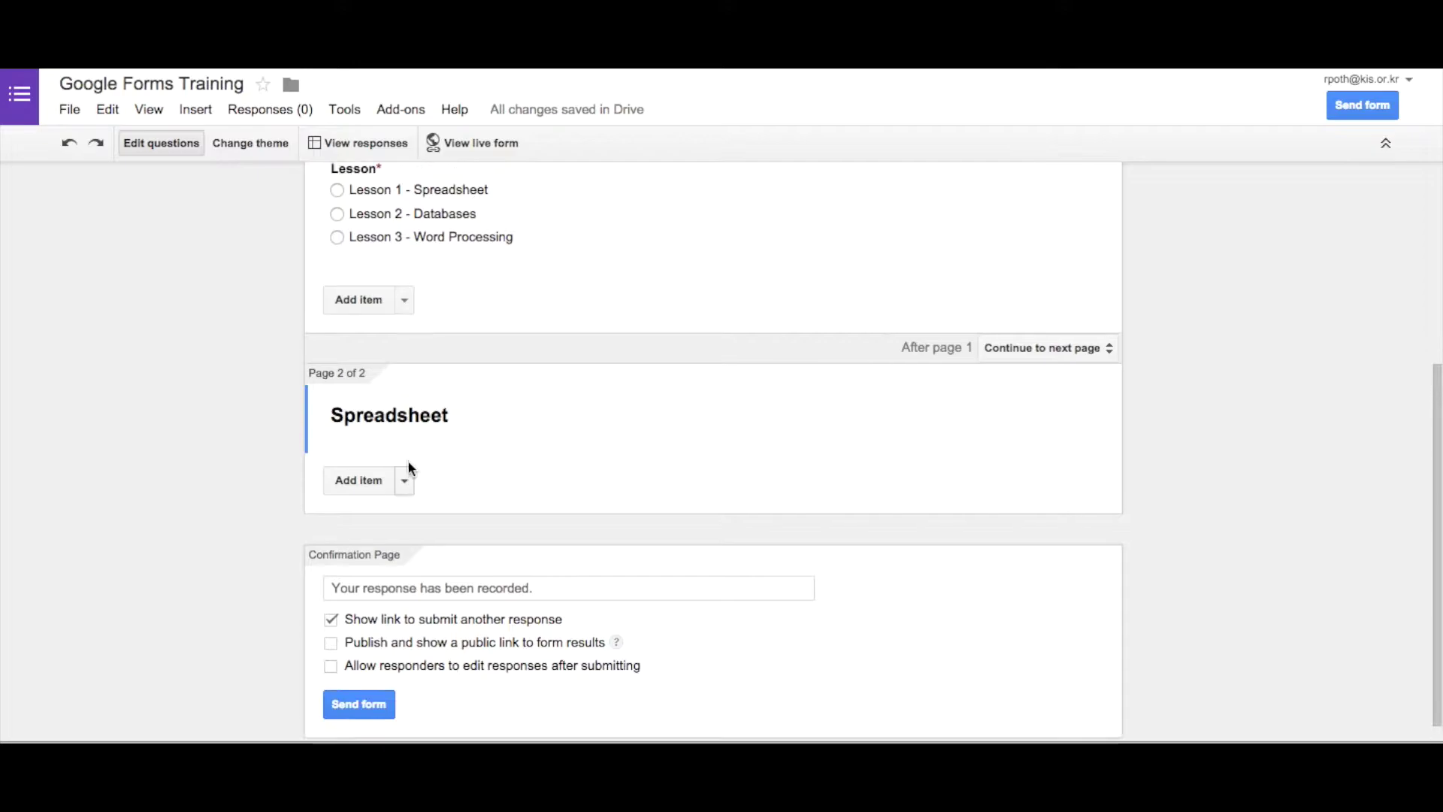
- Scroll through the seven-page Digital Skills form to its Spreadsheets page
{"action": "scroll", "coordinate": [403, 492], "scroll_direction": "up", "scroll_amount": 1}
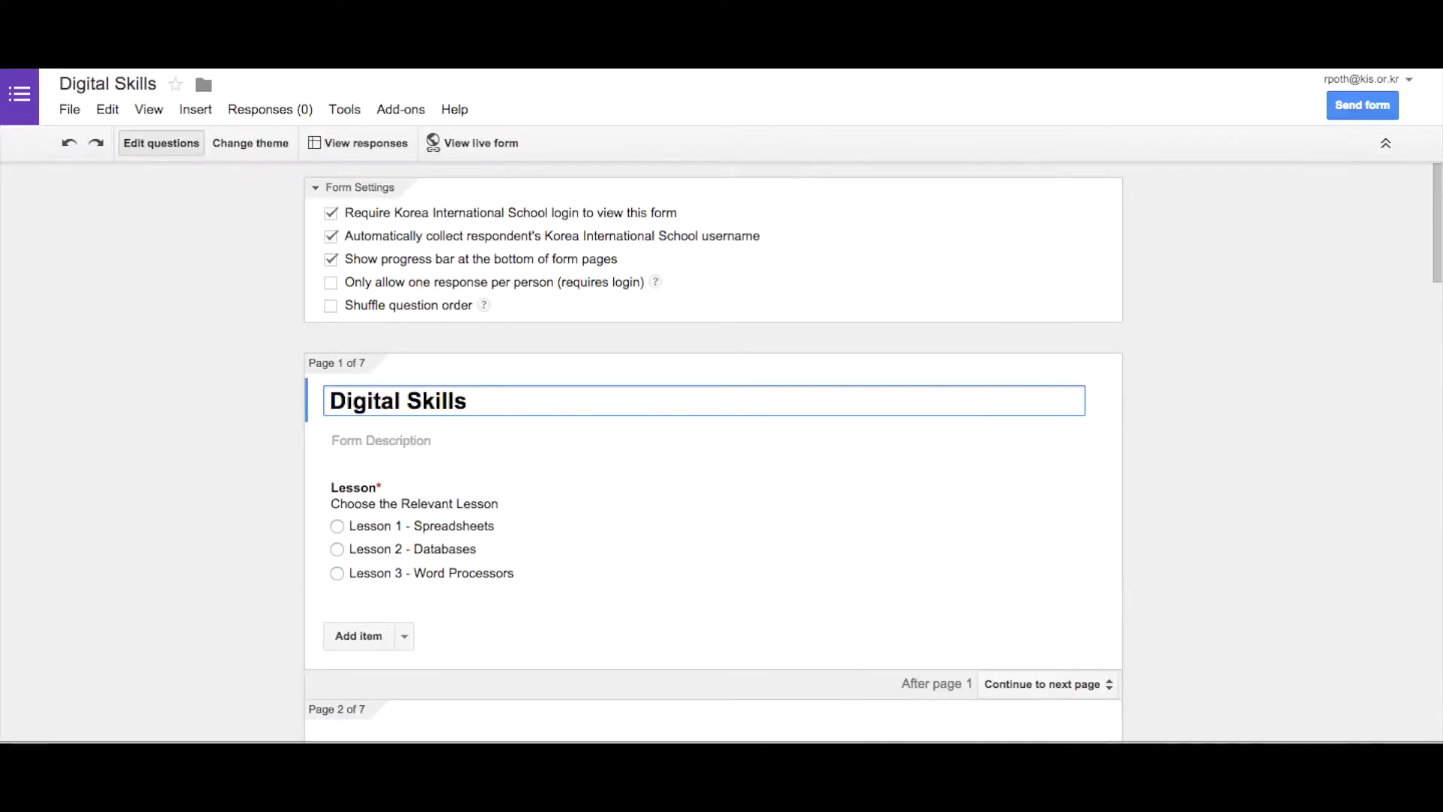
{"action": "scroll", "coordinate": [676, 390], "scroll_direction": "down", "scroll_amount": 5}
{"action": "scroll", "coordinate": [676, 390], "scroll_direction": "down", "scroll_amount": 10}
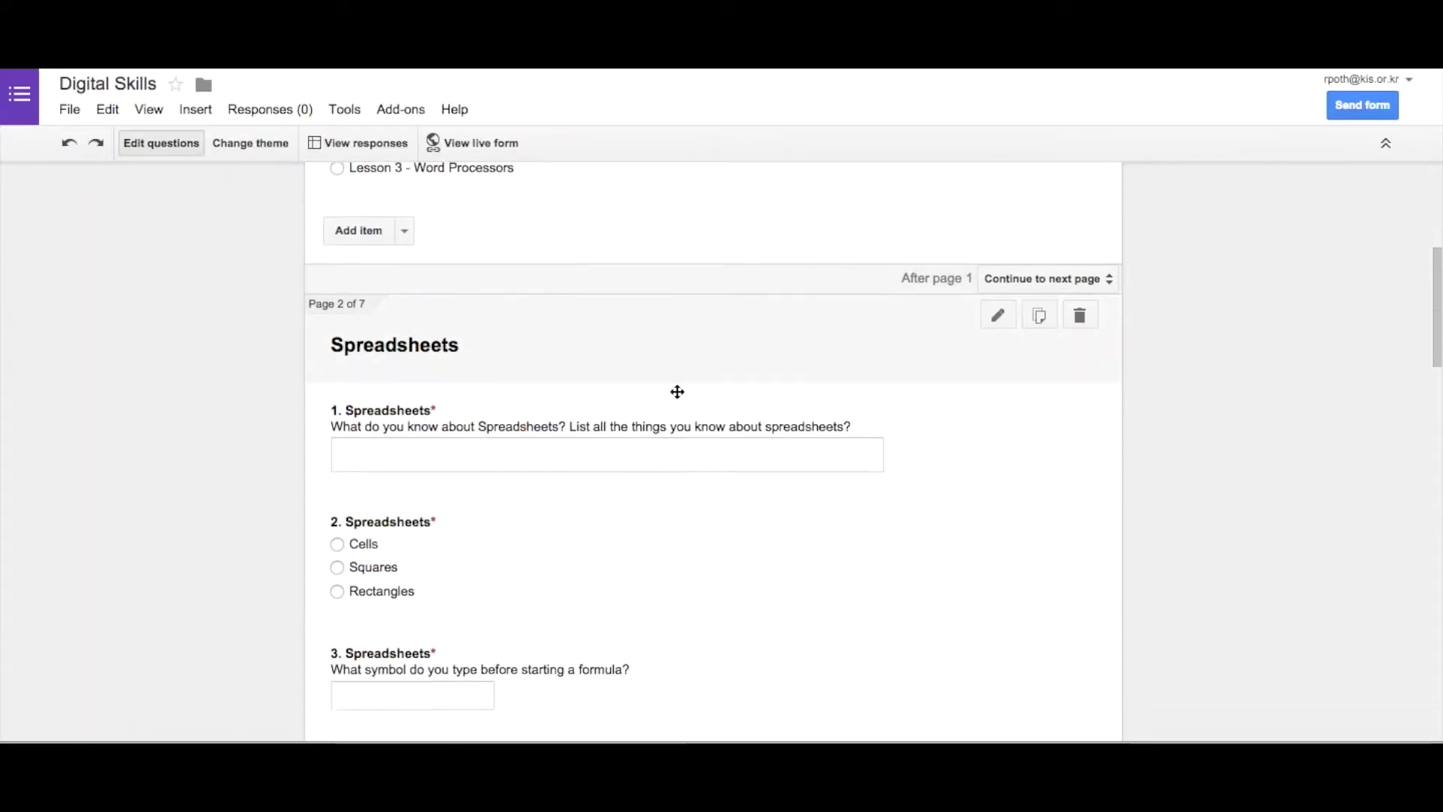
{"action": "scroll", "coordinate": [678, 392], "scroll_direction": "down", "scroll_amount": 5}
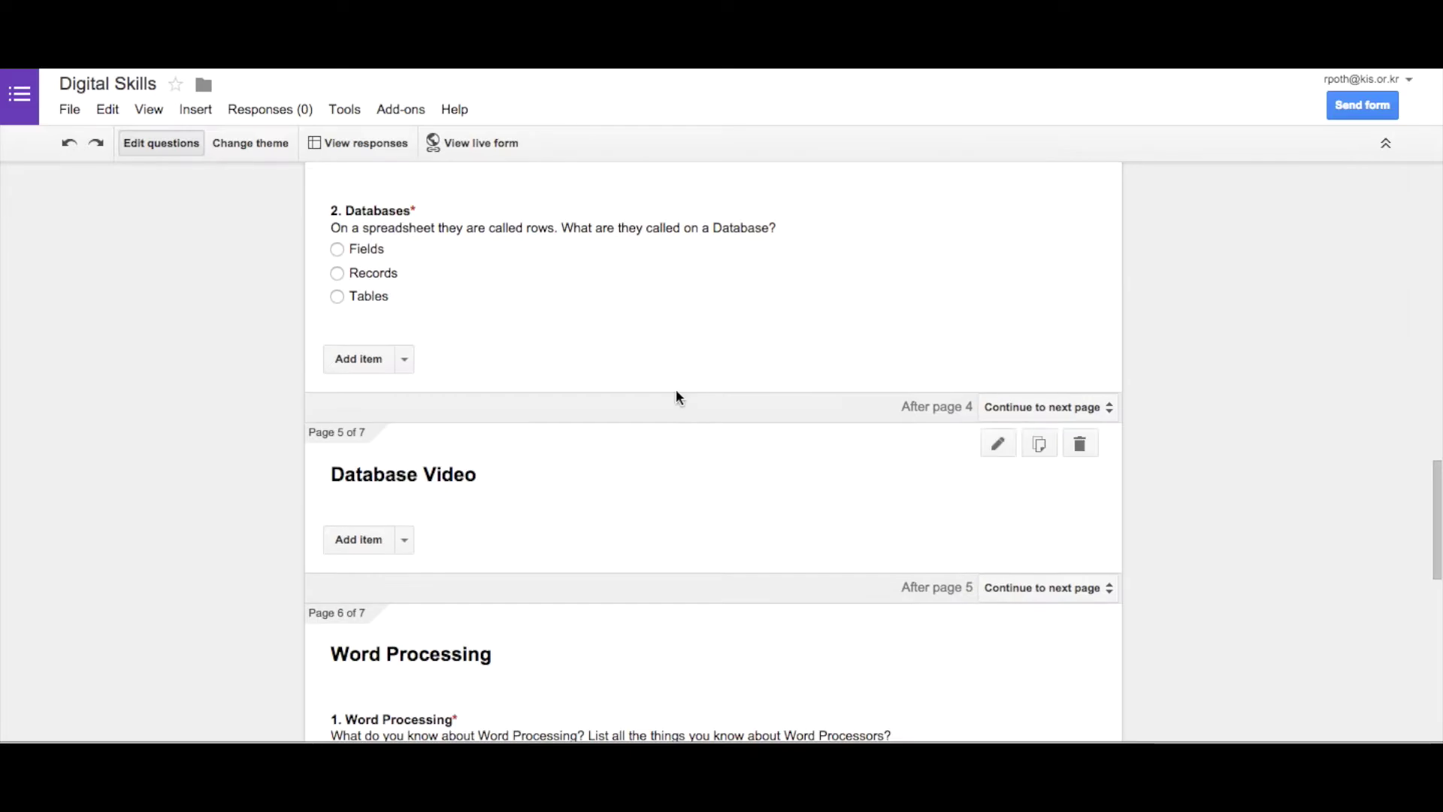
{"action": "scroll", "coordinate": [678, 392], "scroll_direction": "up", "scroll_amount": 10}
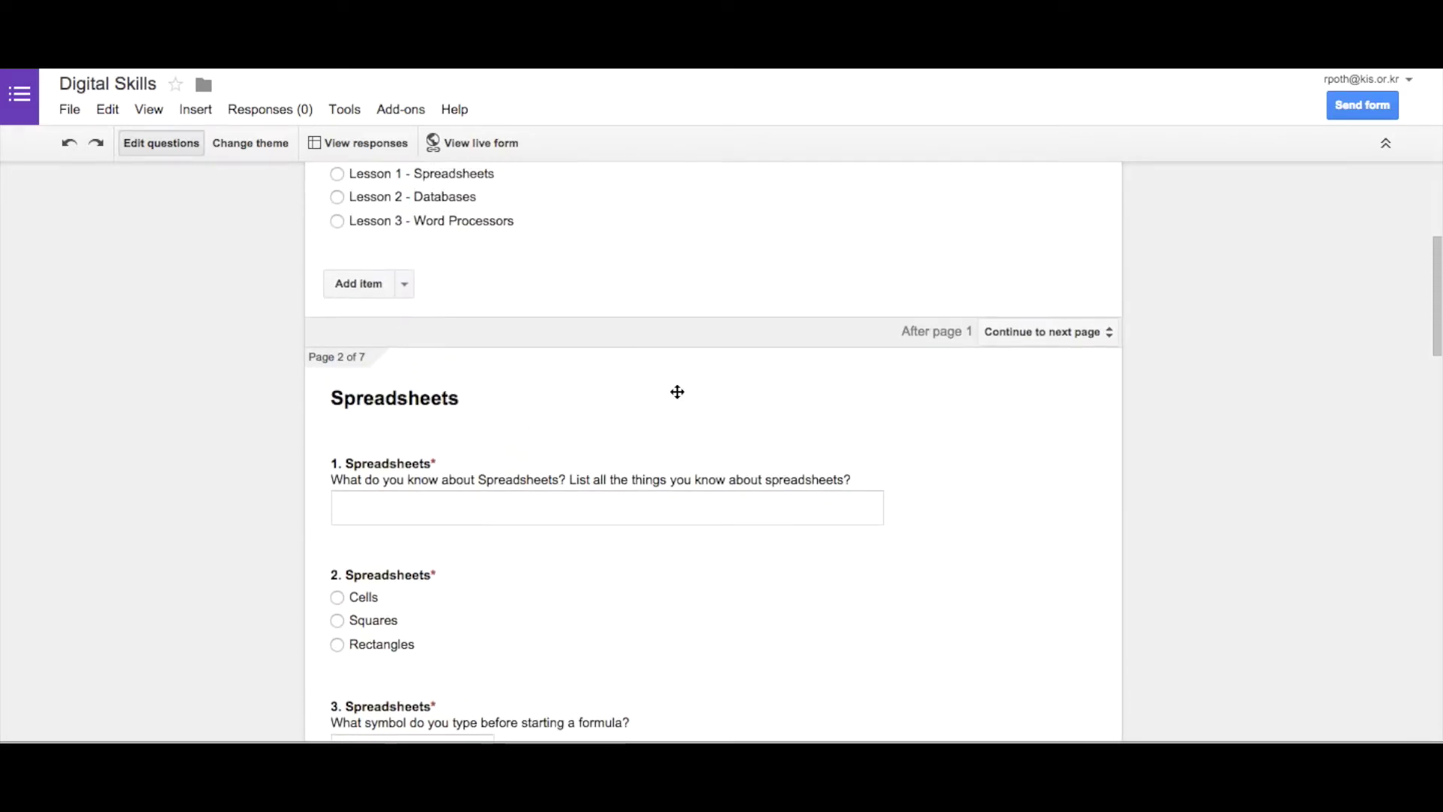
{"action": "scroll", "coordinate": [677, 390], "scroll_direction": "down", "scroll_amount": 2}
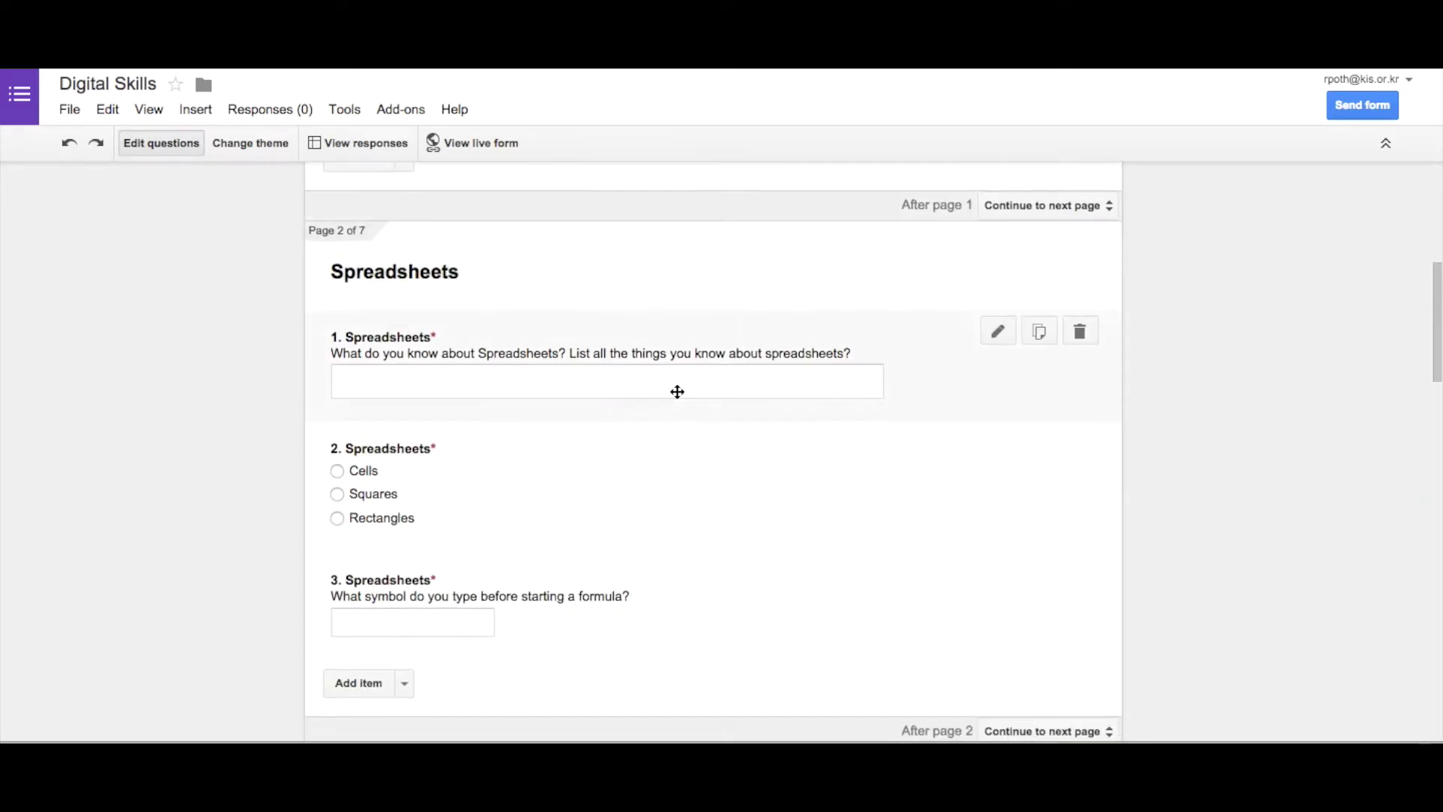
- Add text data validation to Spreadsheets question 1 requiring a minimum character count of 100
{"action": "left_click", "coordinate": [999, 332]}
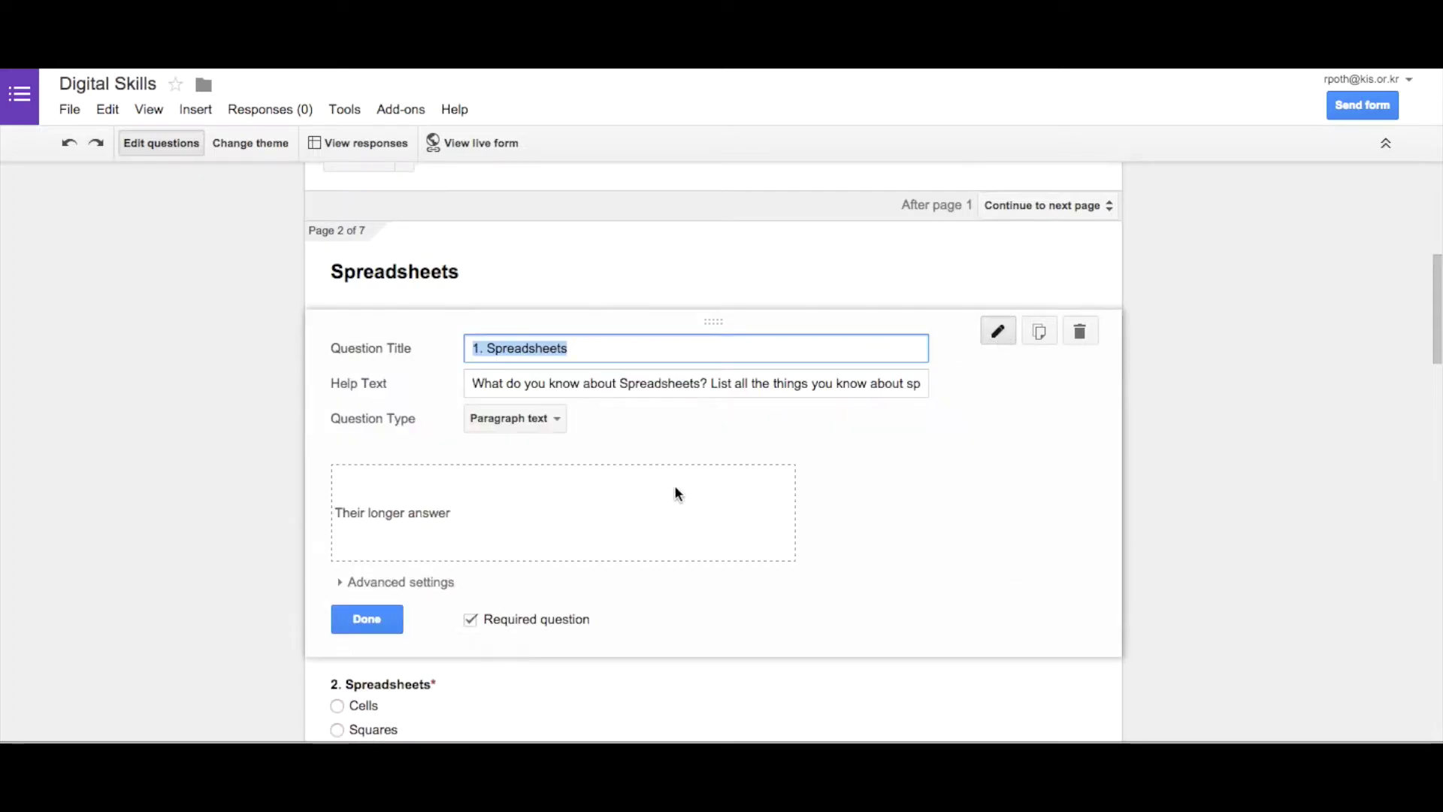
{"action": "scroll", "coordinate": [675, 487], "scroll_direction": "down", "scroll_amount": 1}
{"action": "left_click", "coordinate": [341, 493]}
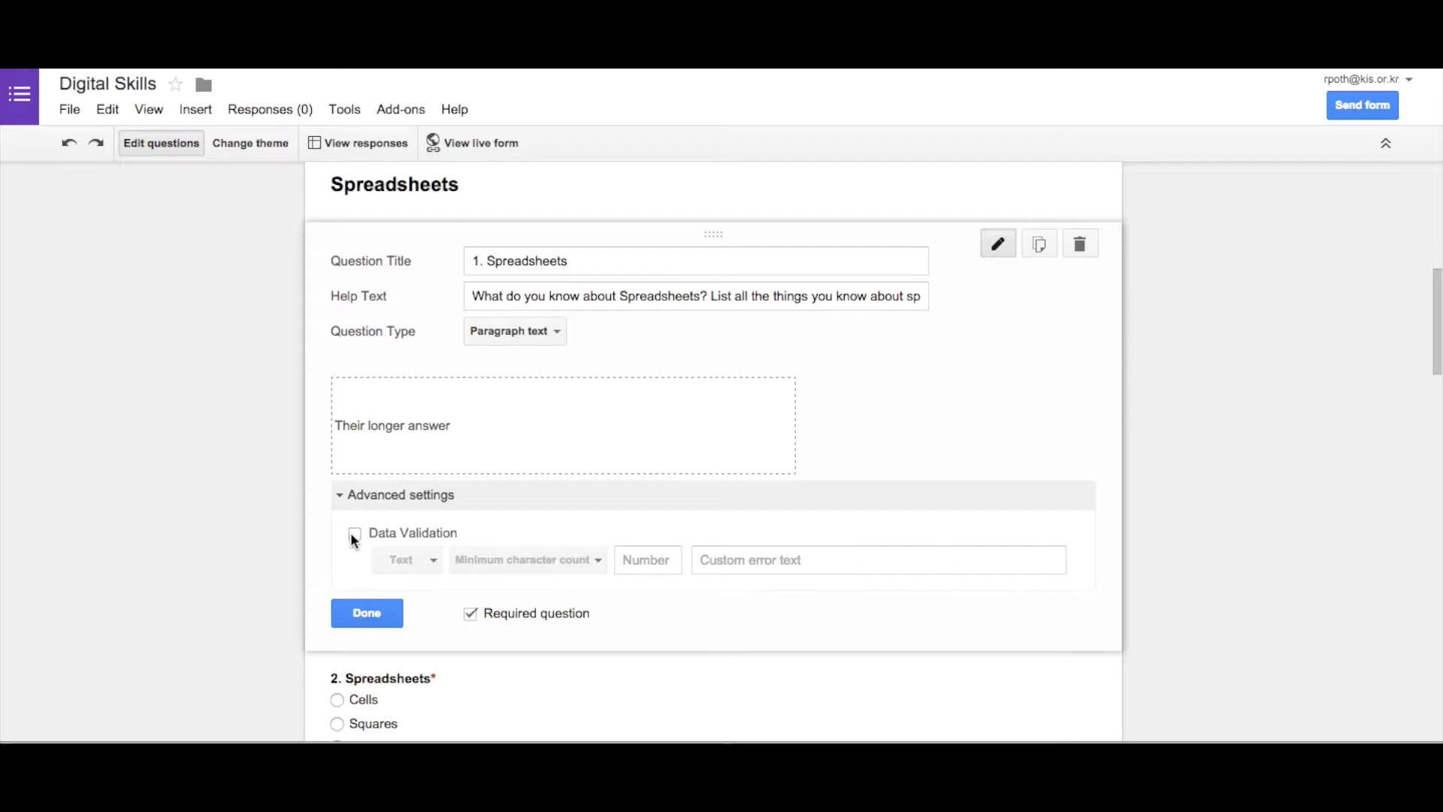
{"action": "left_click", "coordinate": [355, 535]}
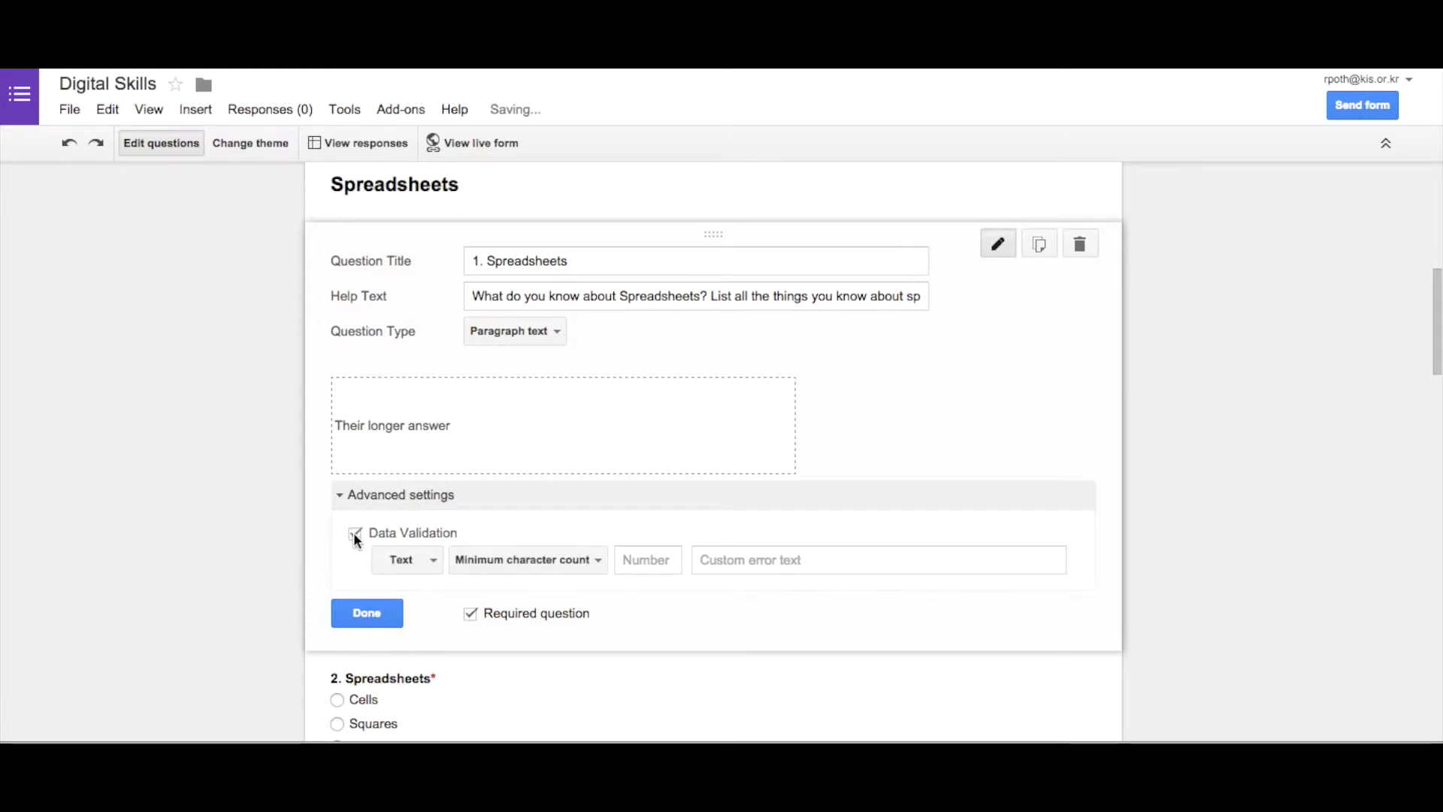
{"action": "left_click", "coordinate": [418, 558]}
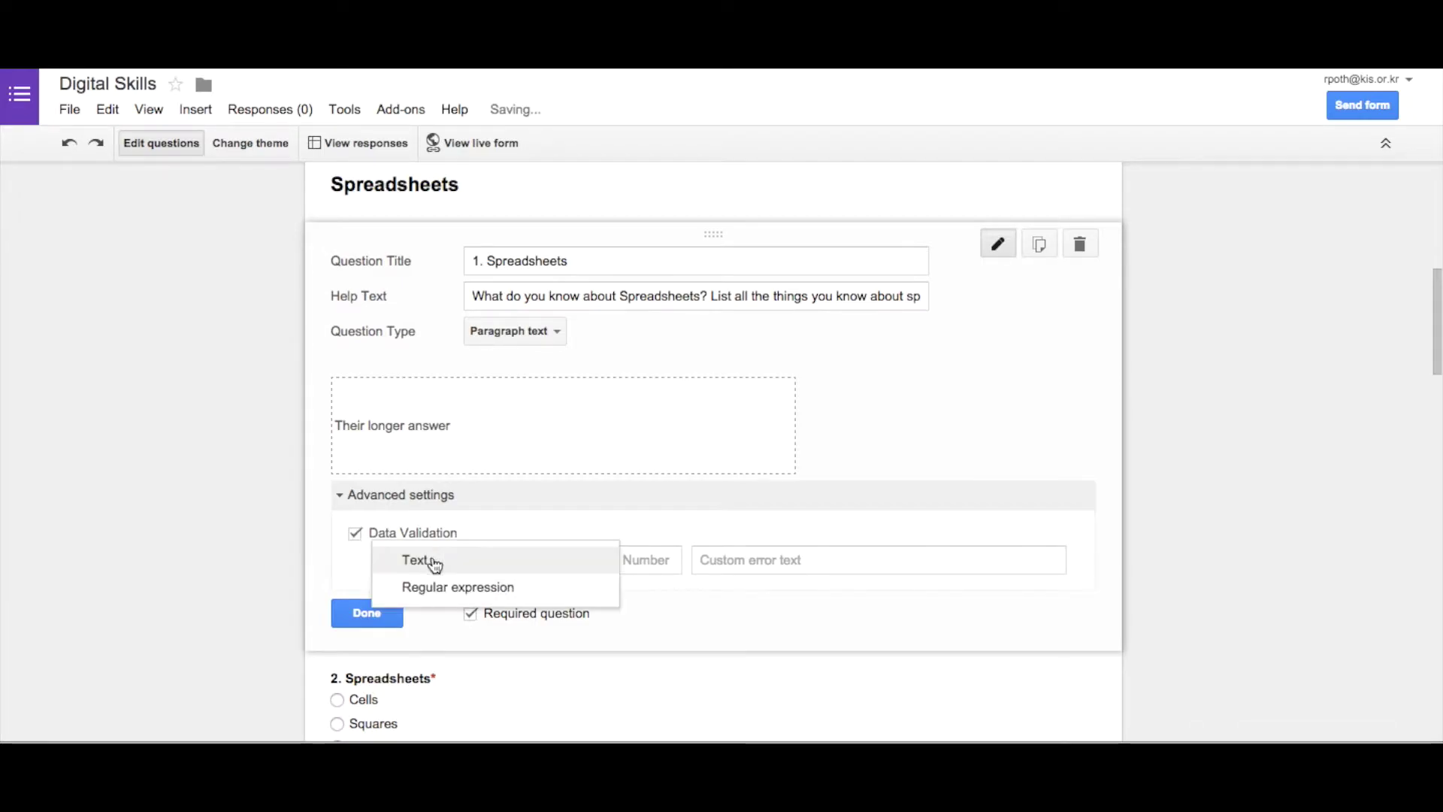
{"action": "left_click", "coordinate": [474, 560]}
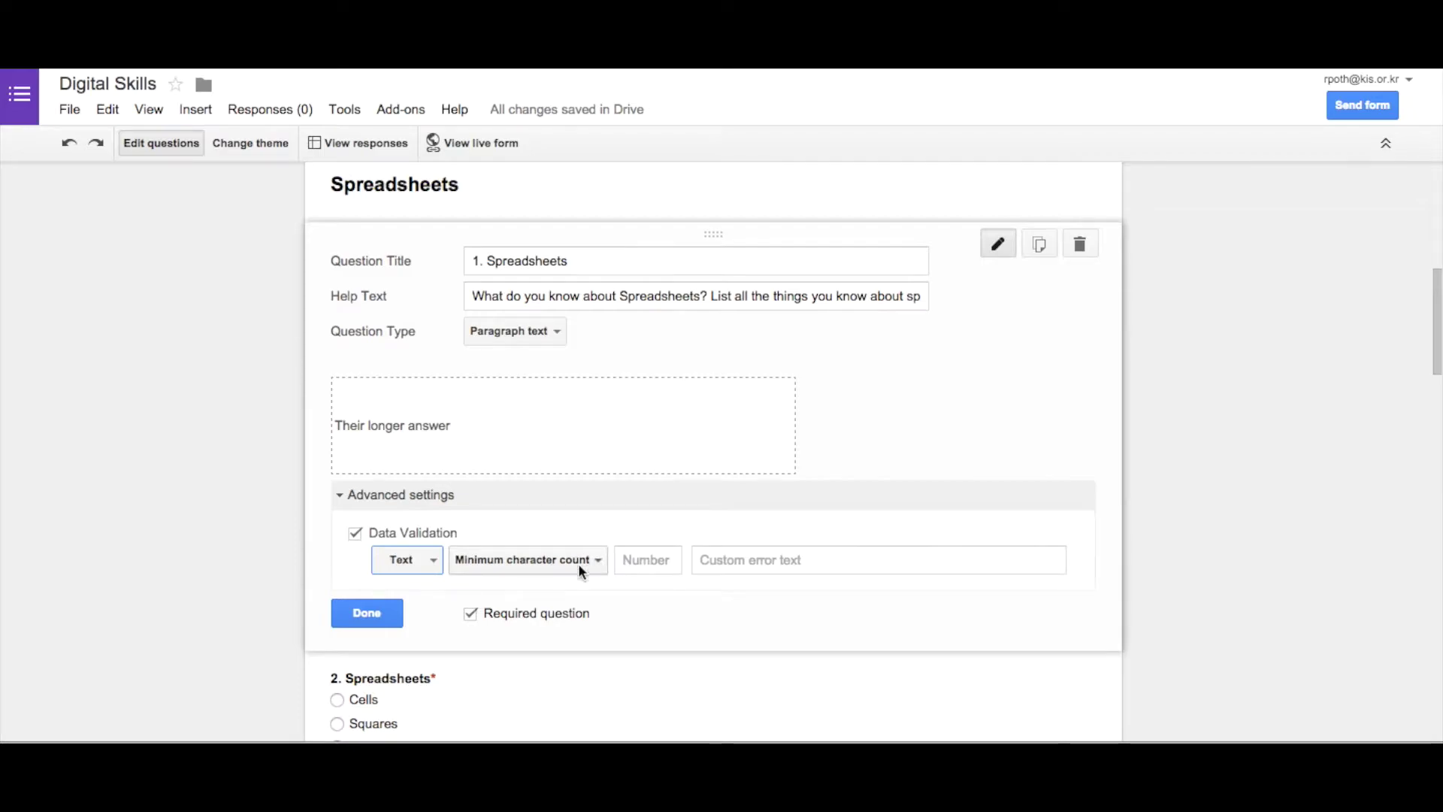
{"action": "left_click", "coordinate": [661, 559]}
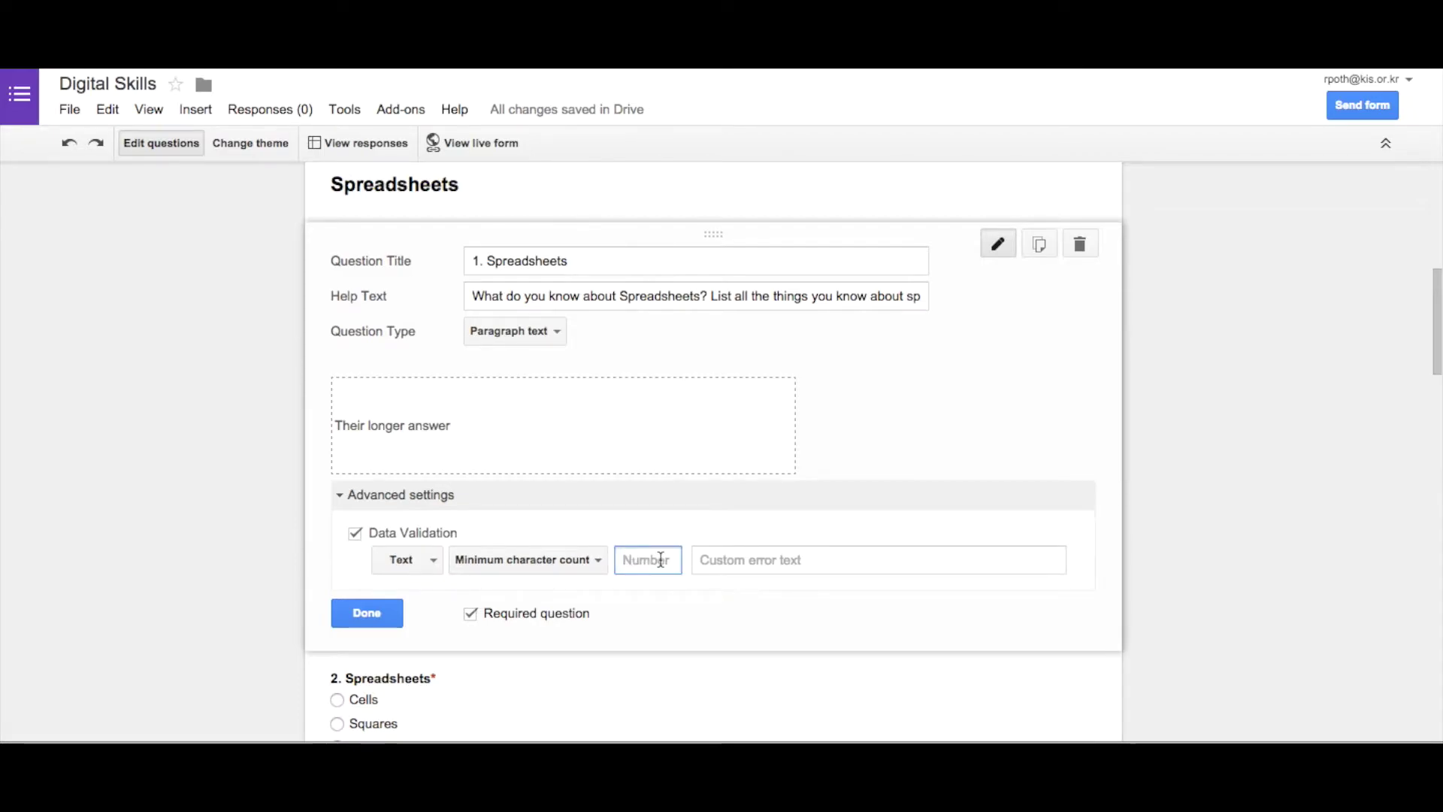
{"action": "type", "text": "100"}
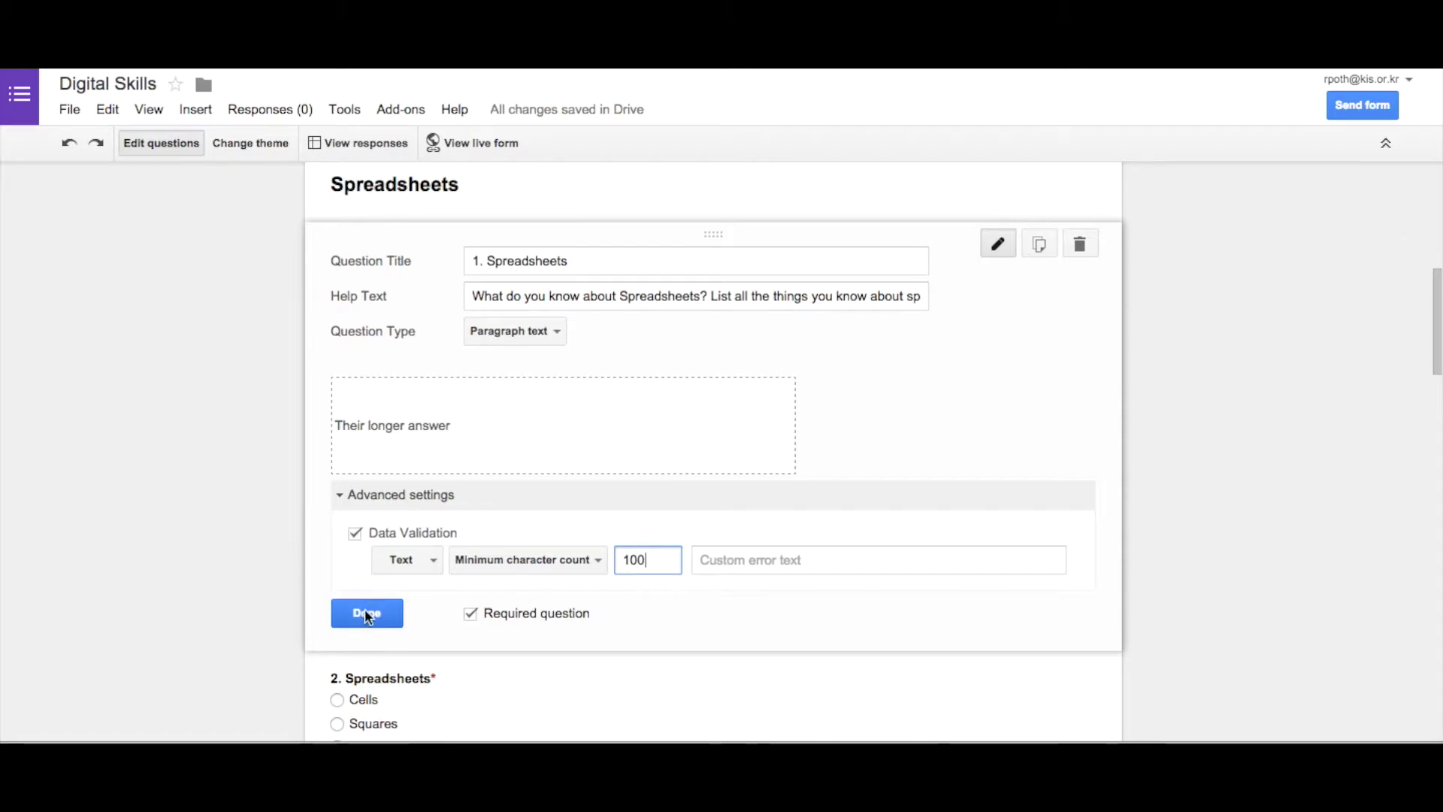
{"action": "left_click", "coordinate": [367, 613]}
{"action": "scroll", "coordinate": [619, 419], "scroll_direction": "down", "scroll_amount": 5}
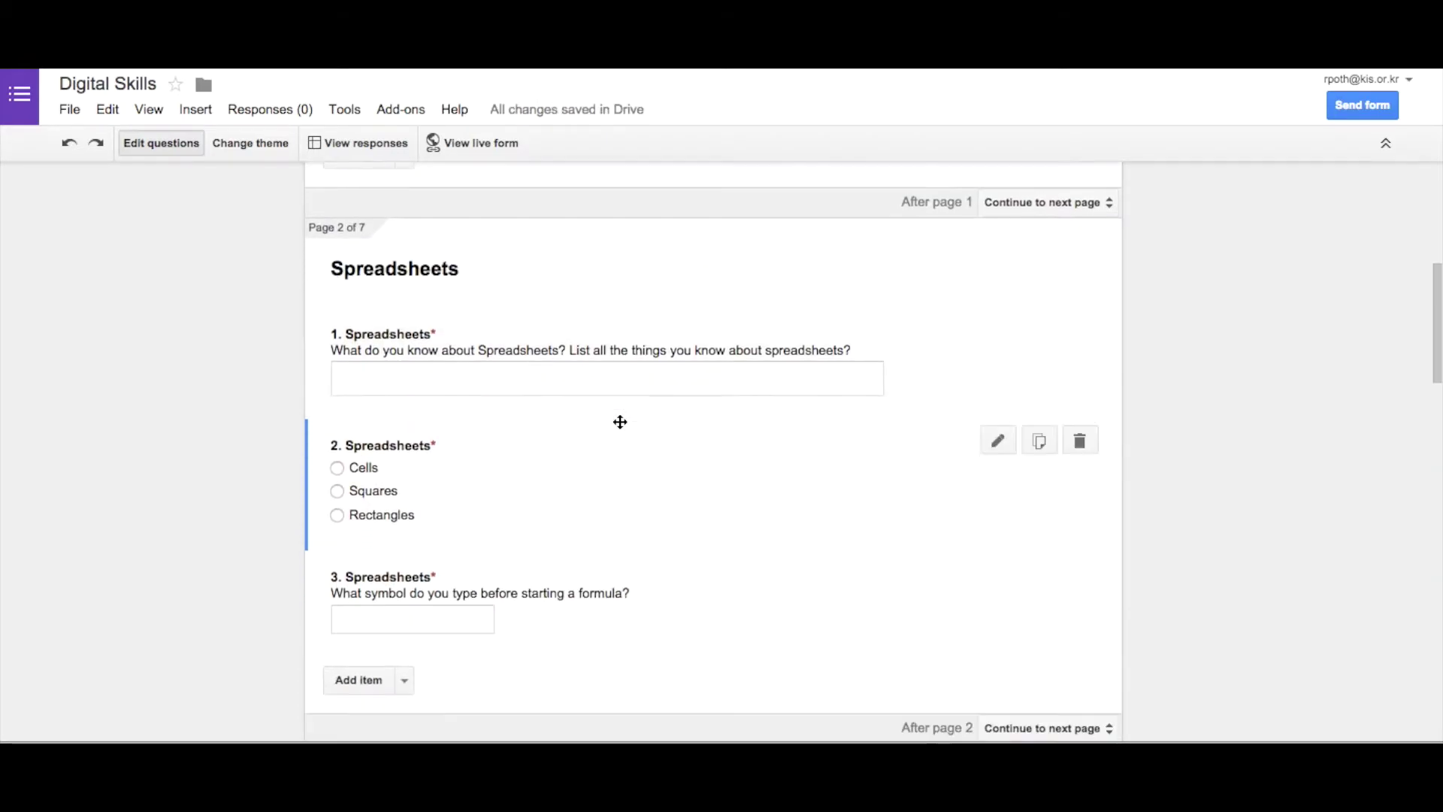
{"action": "scroll", "coordinate": [619, 422], "scroll_direction": "down", "scroll_amount": 2}
{"action": "scroll", "coordinate": [619, 422], "scroll_direction": "up", "scroll_amount": 8}
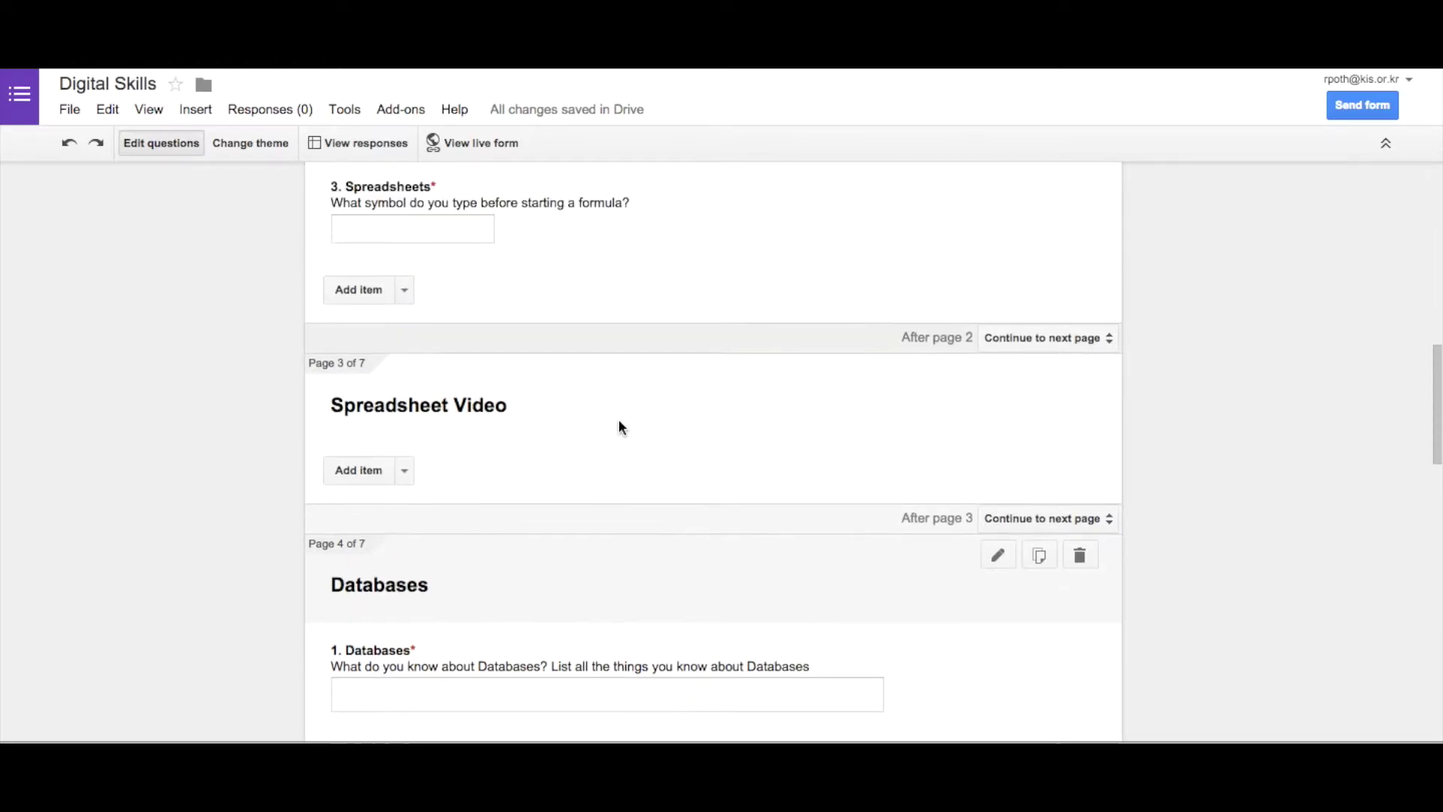
{"action": "scroll", "coordinate": [621, 421], "scroll_direction": "down", "scroll_amount": 1}
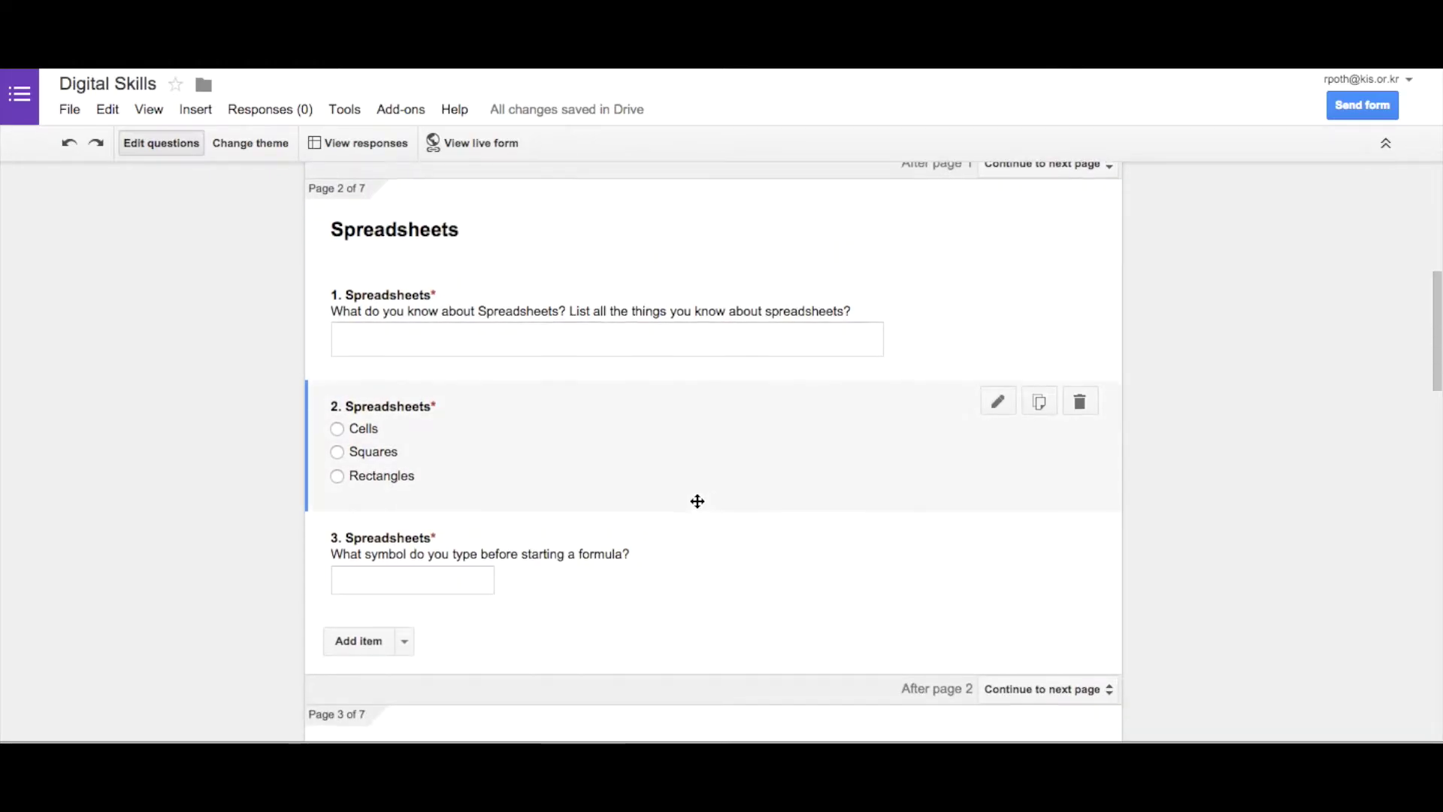
{"action": "scroll", "coordinate": [696, 502], "scroll_direction": "down", "scroll_amount": 4}
{"action": "scroll", "coordinate": [698, 501], "scroll_direction": "down", "scroll_amount": 2}
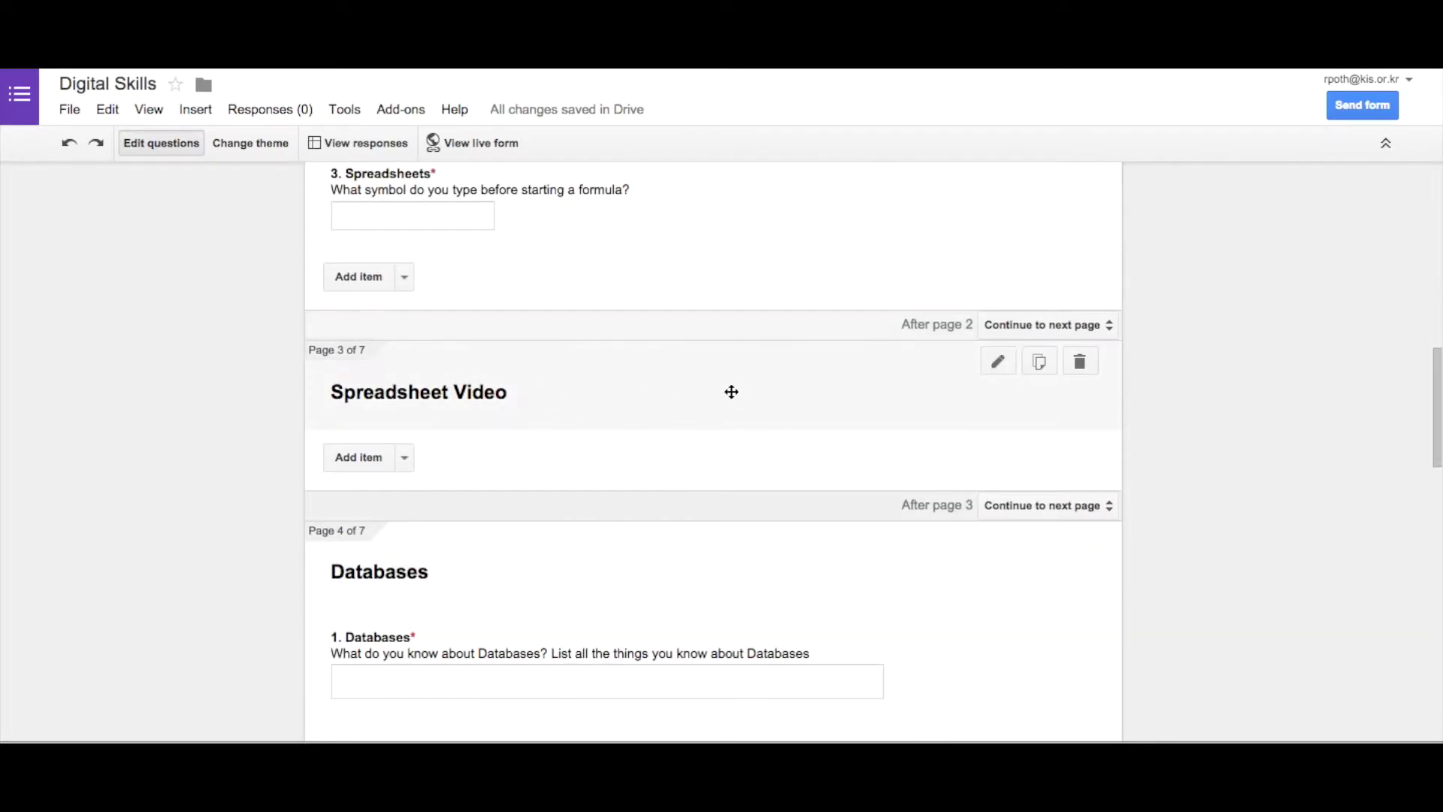
{"action": "scroll", "coordinate": [731, 392], "scroll_direction": "down", "scroll_amount": 5}
{"action": "scroll", "coordinate": [714, 300], "scroll_direction": "up", "scroll_amount": 1}
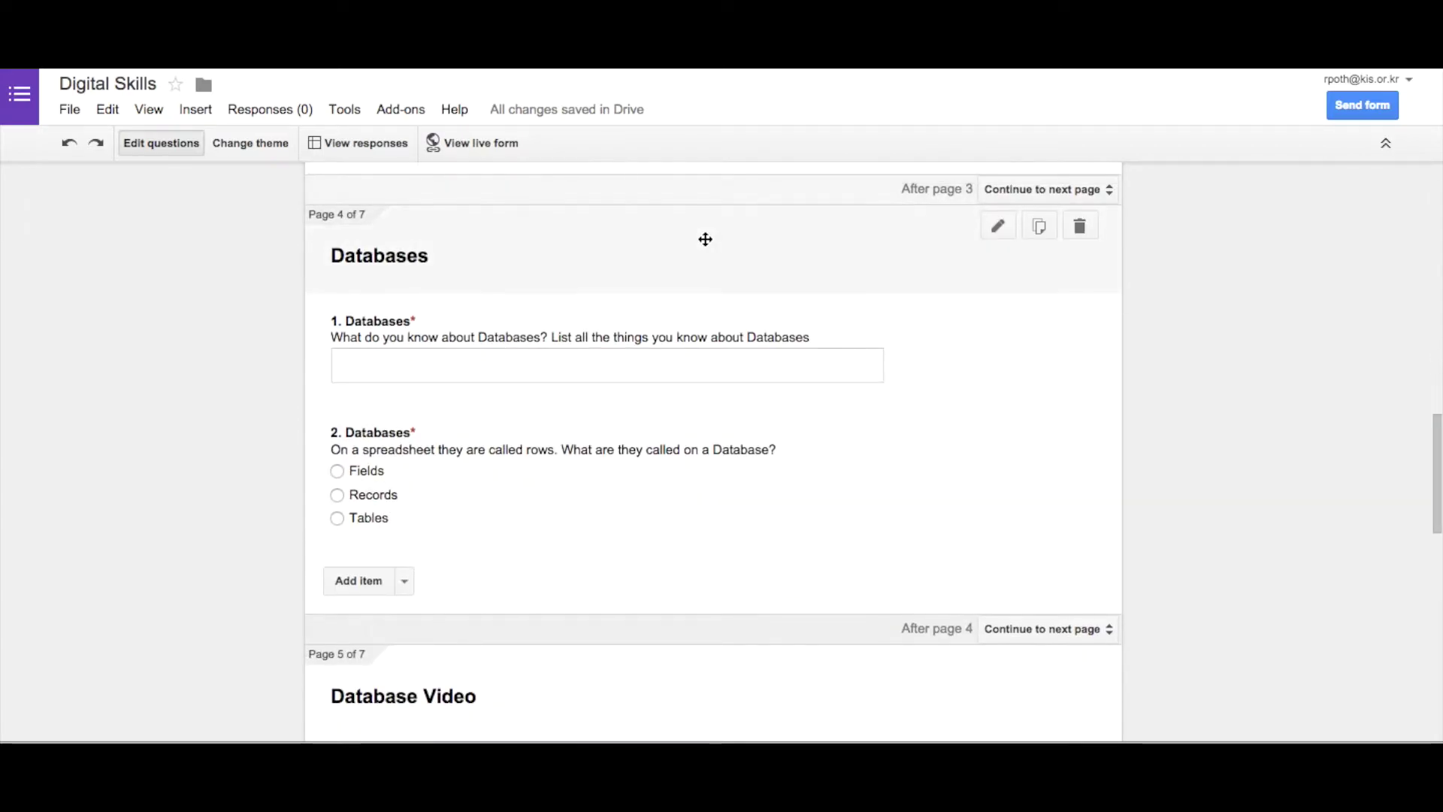
{"action": "scroll", "coordinate": [705, 239], "scroll_direction": "down", "scroll_amount": 4}
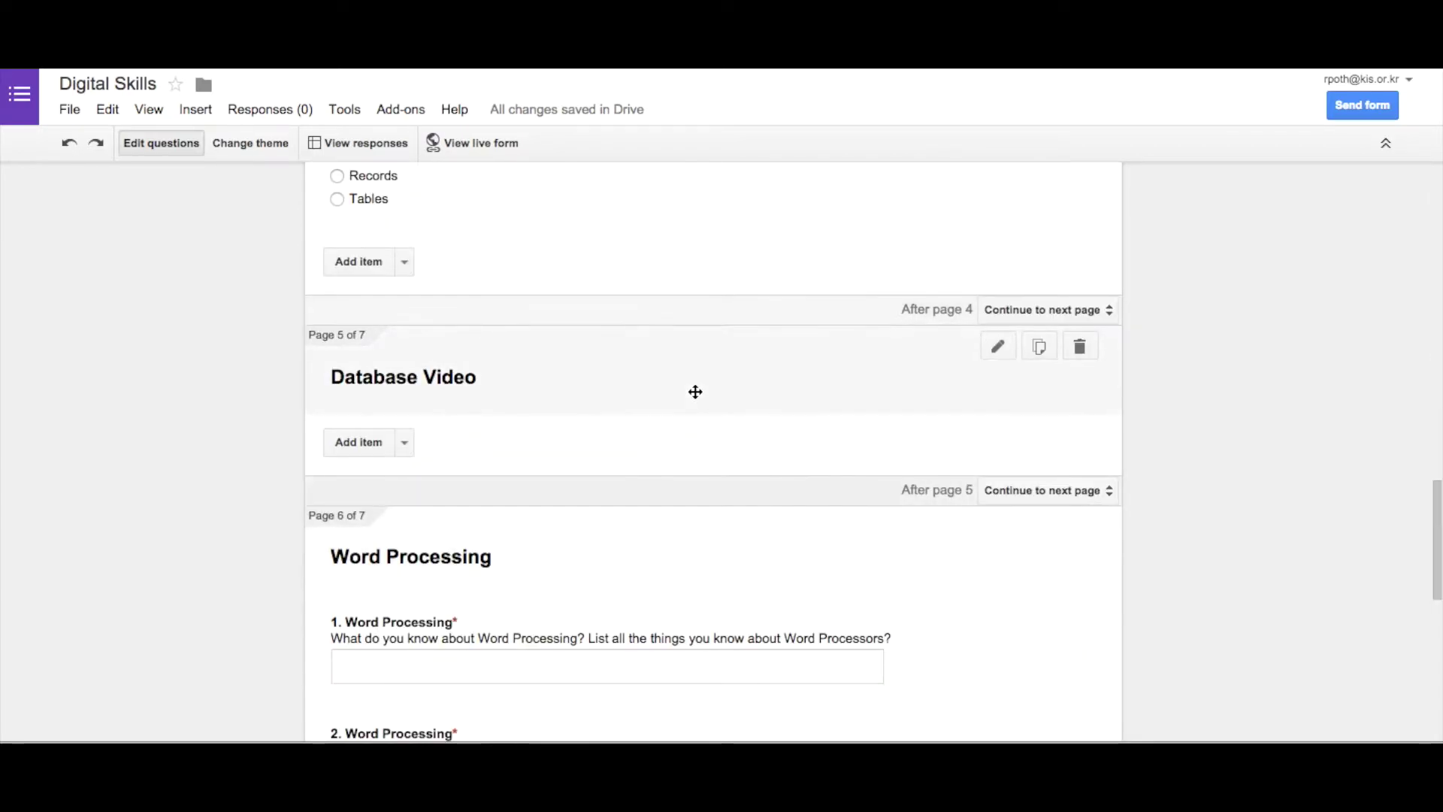
{"action": "scroll", "coordinate": [693, 390], "scroll_direction": "down", "scroll_amount": 3}
{"action": "scroll", "coordinate": [693, 390], "scroll_direction": "down", "scroll_amount": 6}
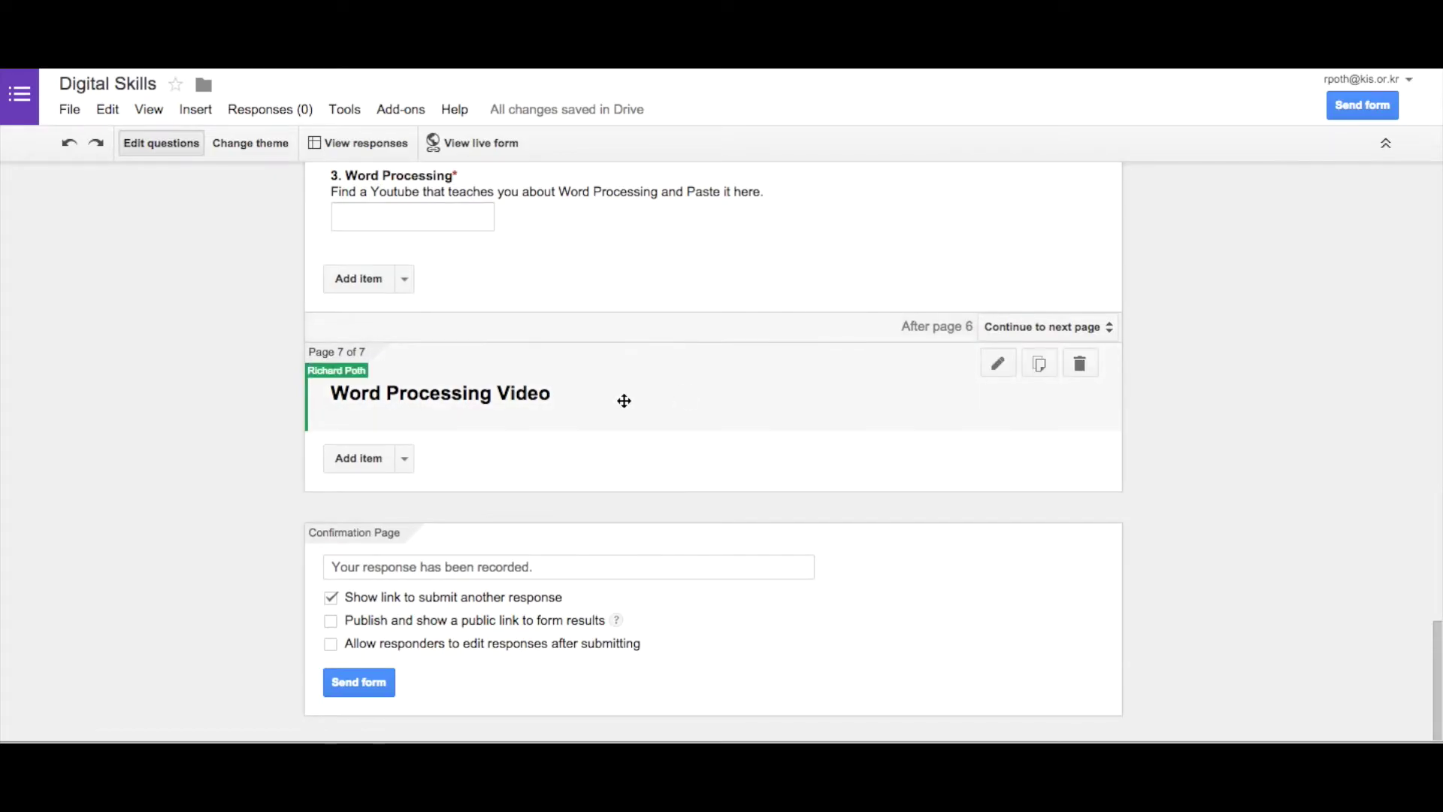
{"action": "scroll", "coordinate": [622, 403], "scroll_direction": "up", "scroll_amount": 10}
{"action": "scroll", "coordinate": [624, 401], "scroll_direction": "up", "scroll_amount": 10}
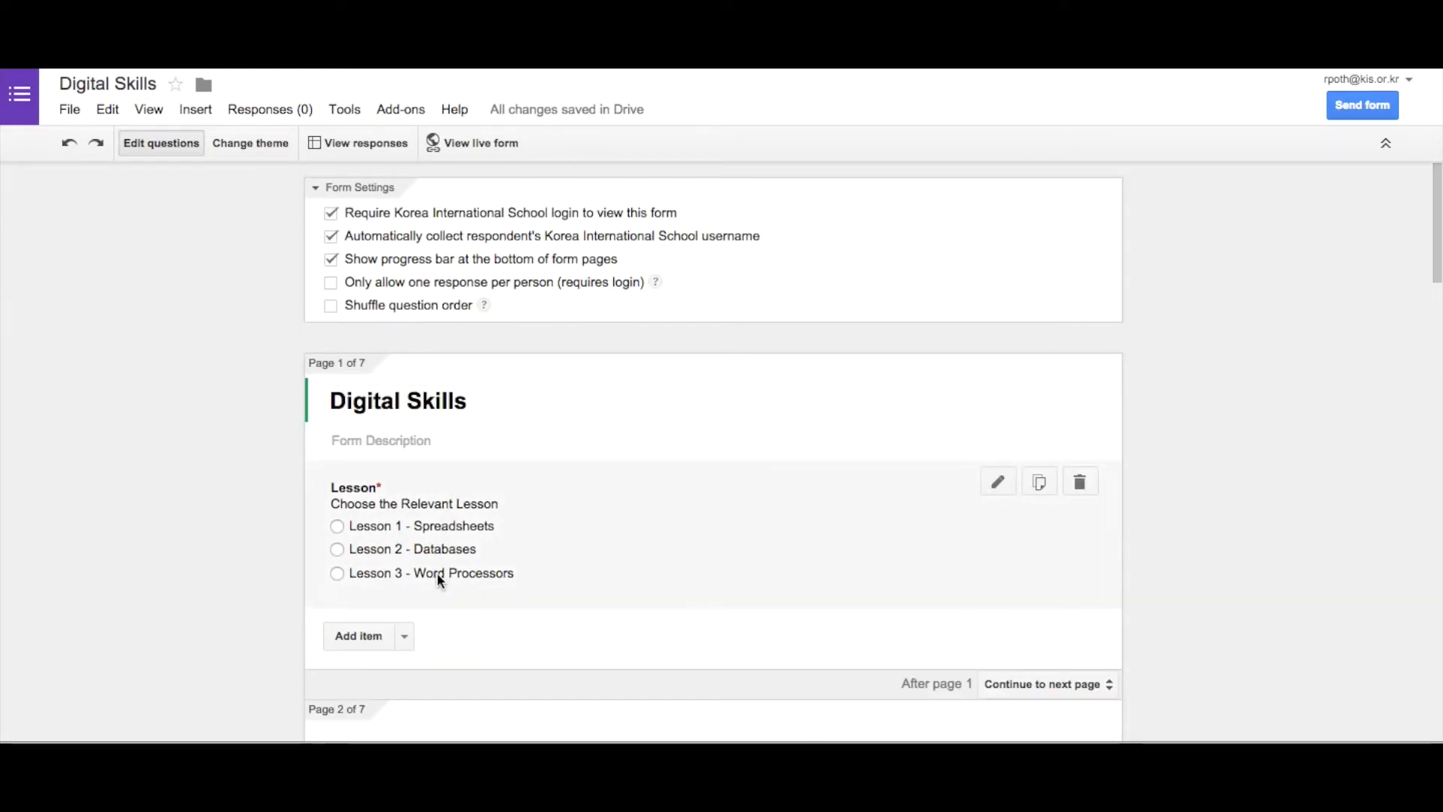
- Route Lesson 1 to page 2, Lesson 2 to page 4 and Lesson 3 to page 6
{"action": "left_click", "coordinate": [1000, 482]}
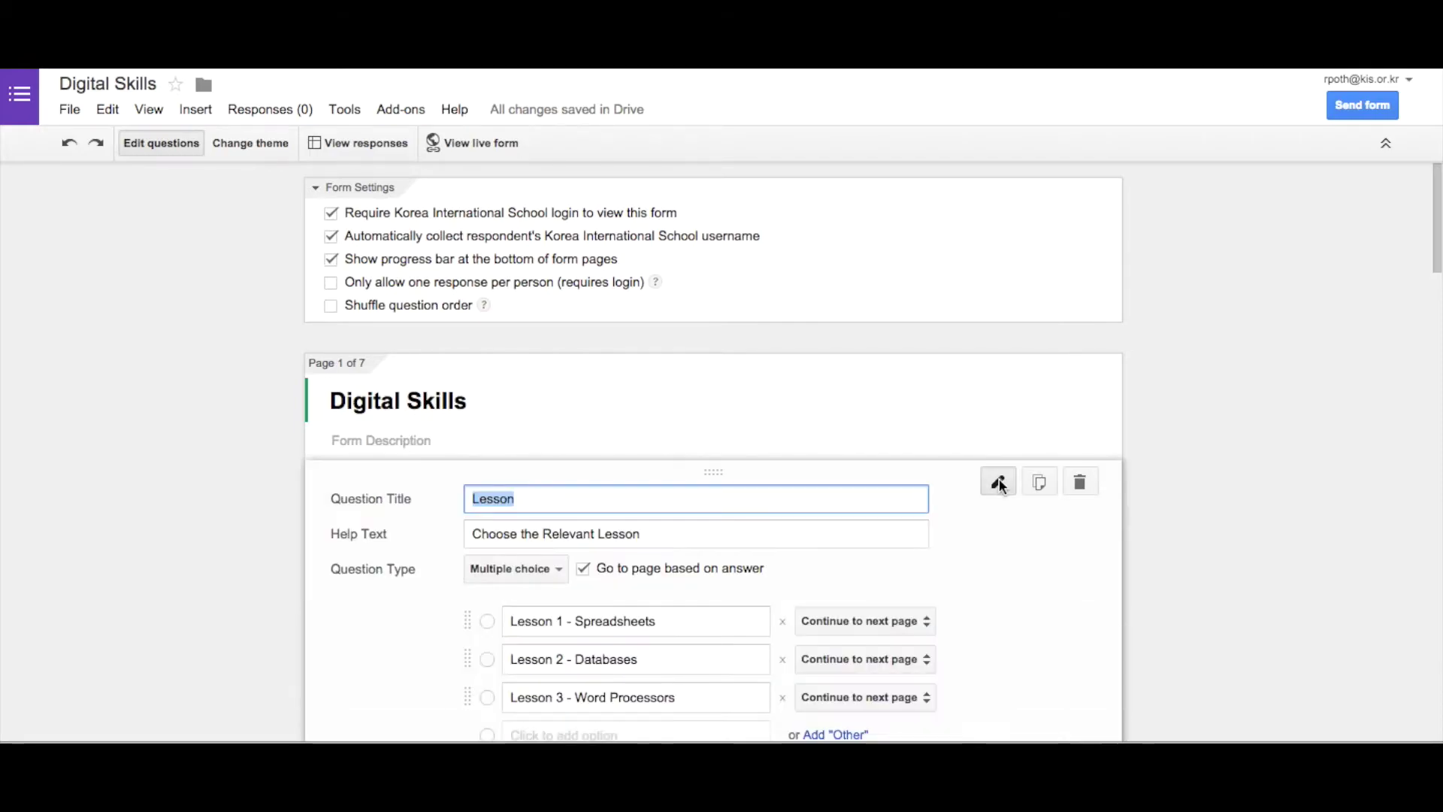
{"action": "scroll", "coordinate": [971, 569], "scroll_direction": "down", "scroll_amount": 1}
{"action": "scroll", "coordinate": [972, 568], "scroll_direction": "down", "scroll_amount": 2}
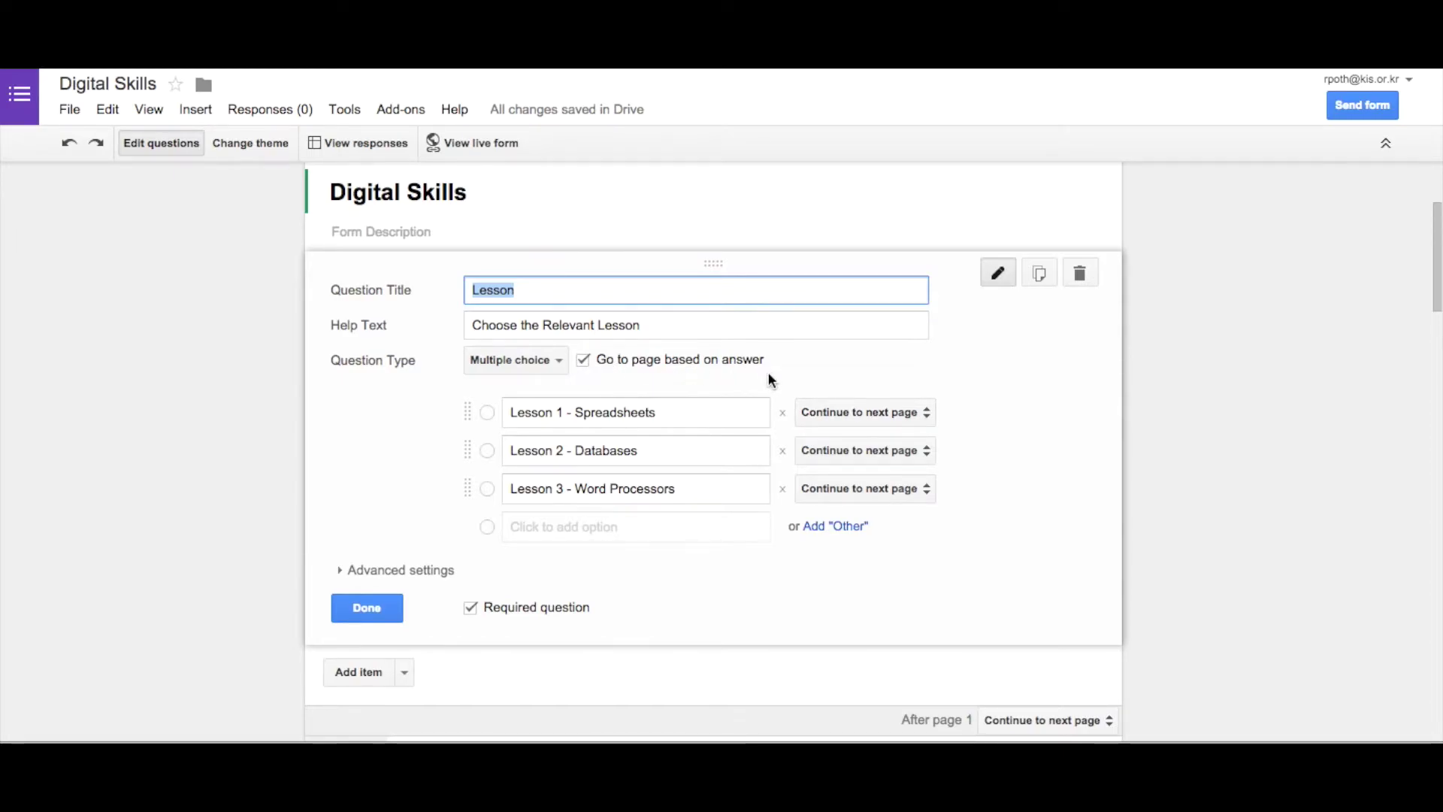
{"action": "left_click", "coordinate": [923, 416]}
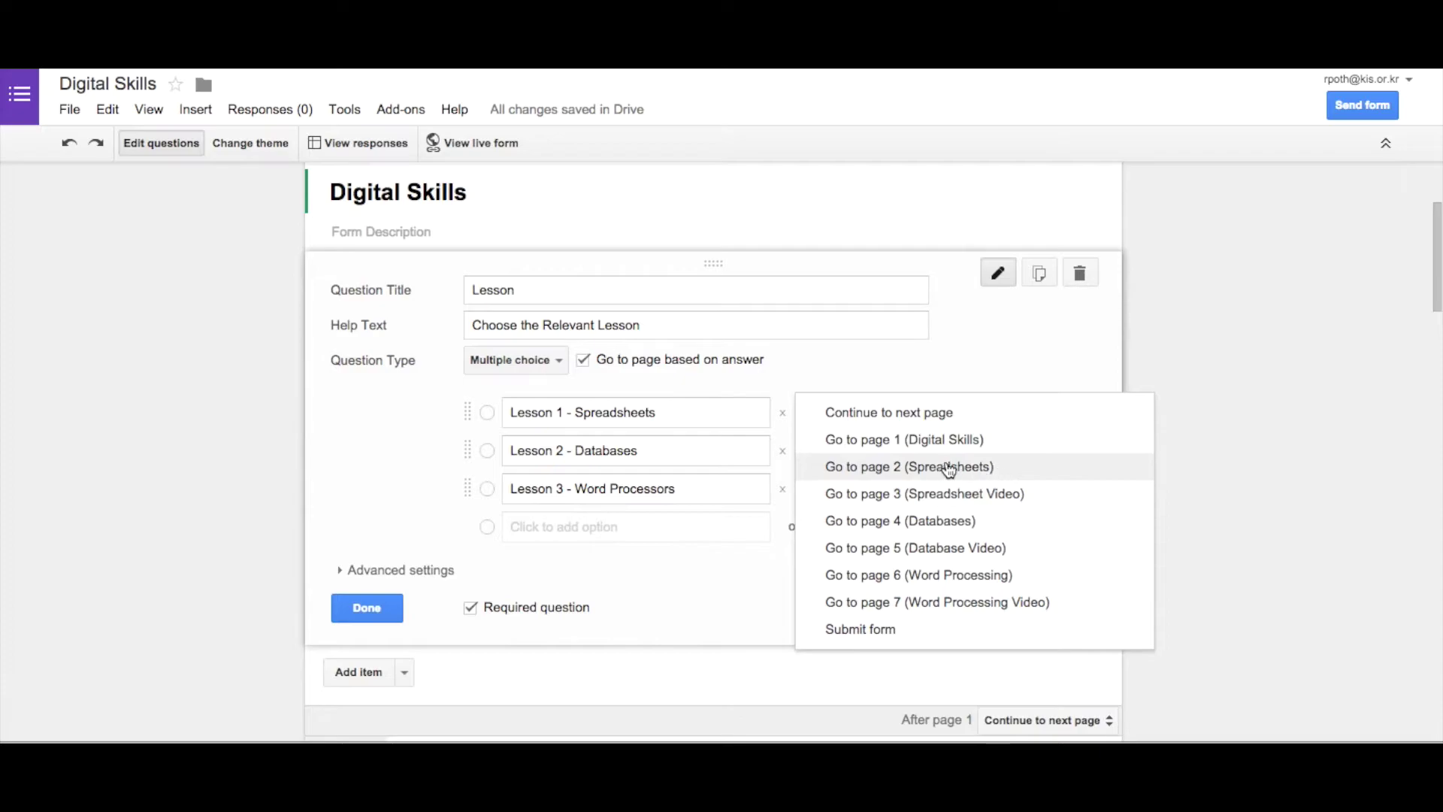
{"action": "left_click", "coordinate": [990, 470]}
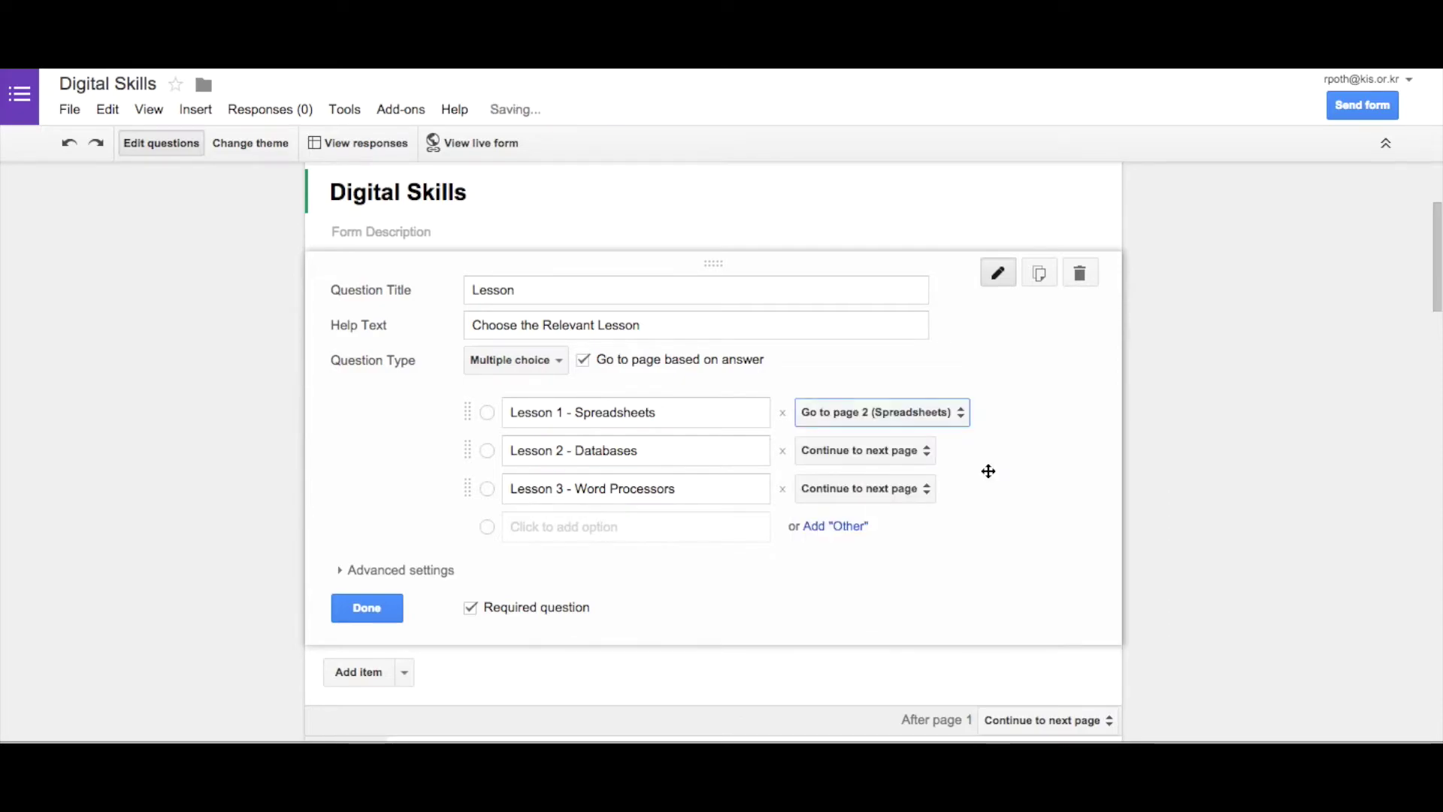
{"action": "left_click", "coordinate": [925, 450]}
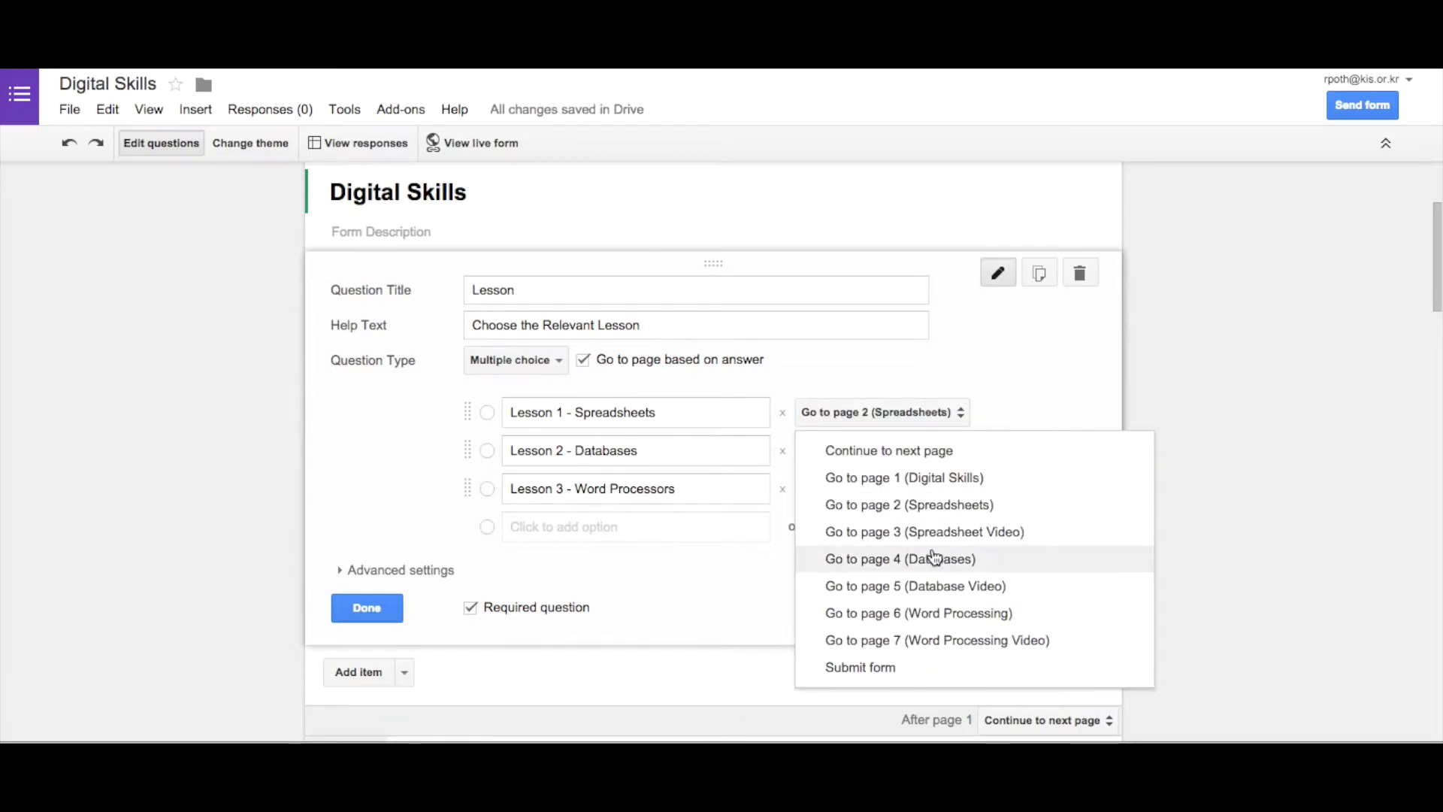
{"action": "left_click", "coordinate": [934, 557]}
{"action": "left_click", "coordinate": [925, 489]}
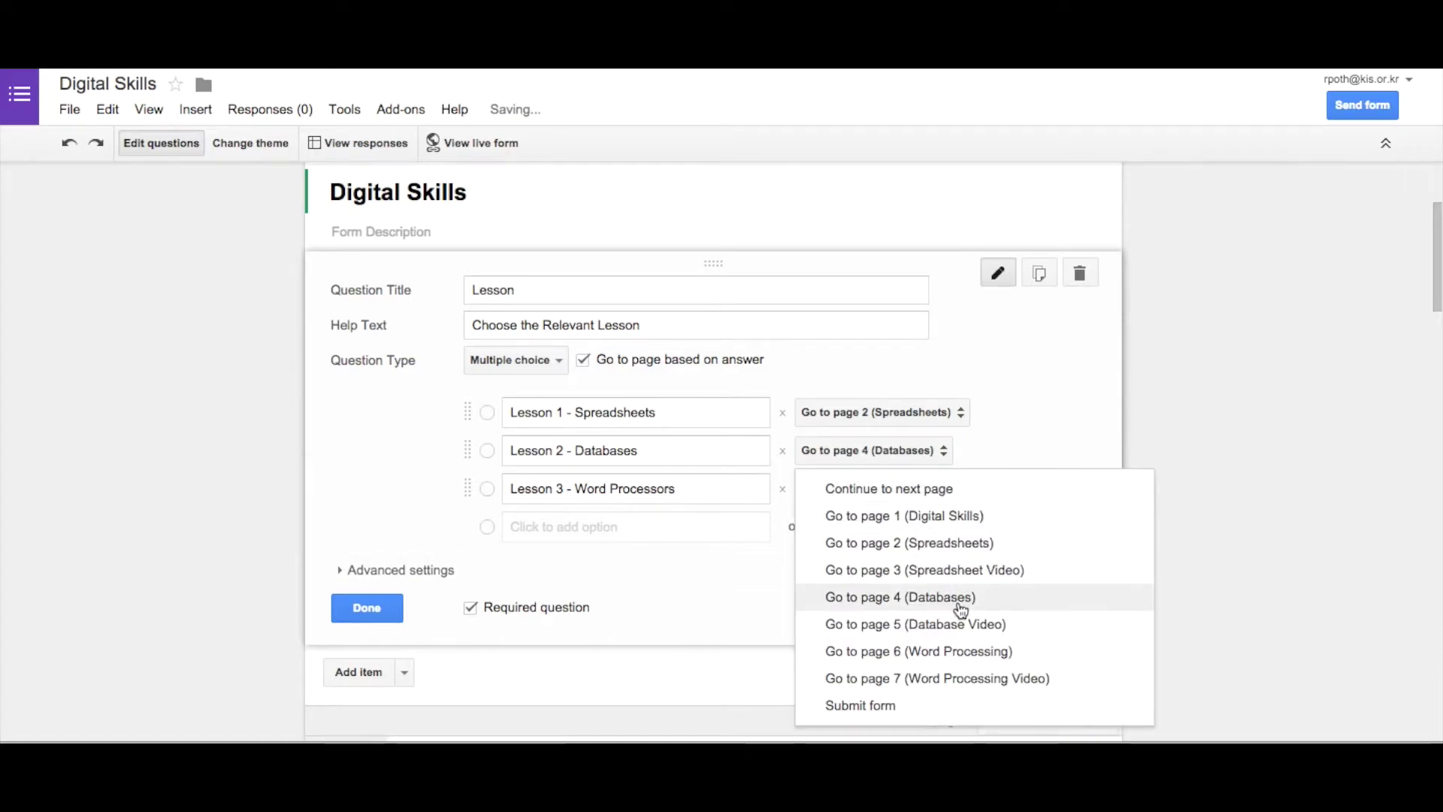
{"action": "left_click", "coordinate": [982, 653]}
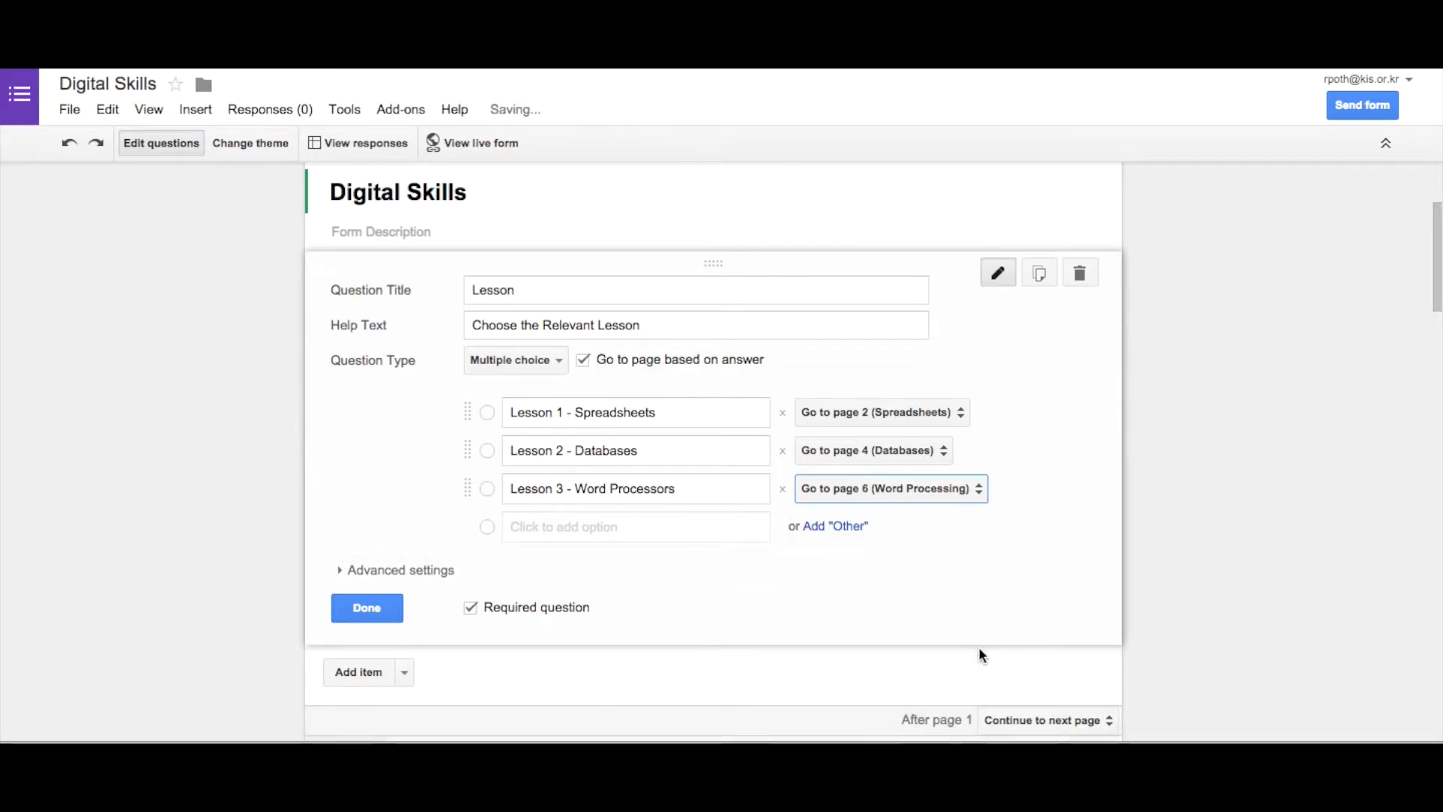
{"action": "left_click", "coordinate": [368, 609]}
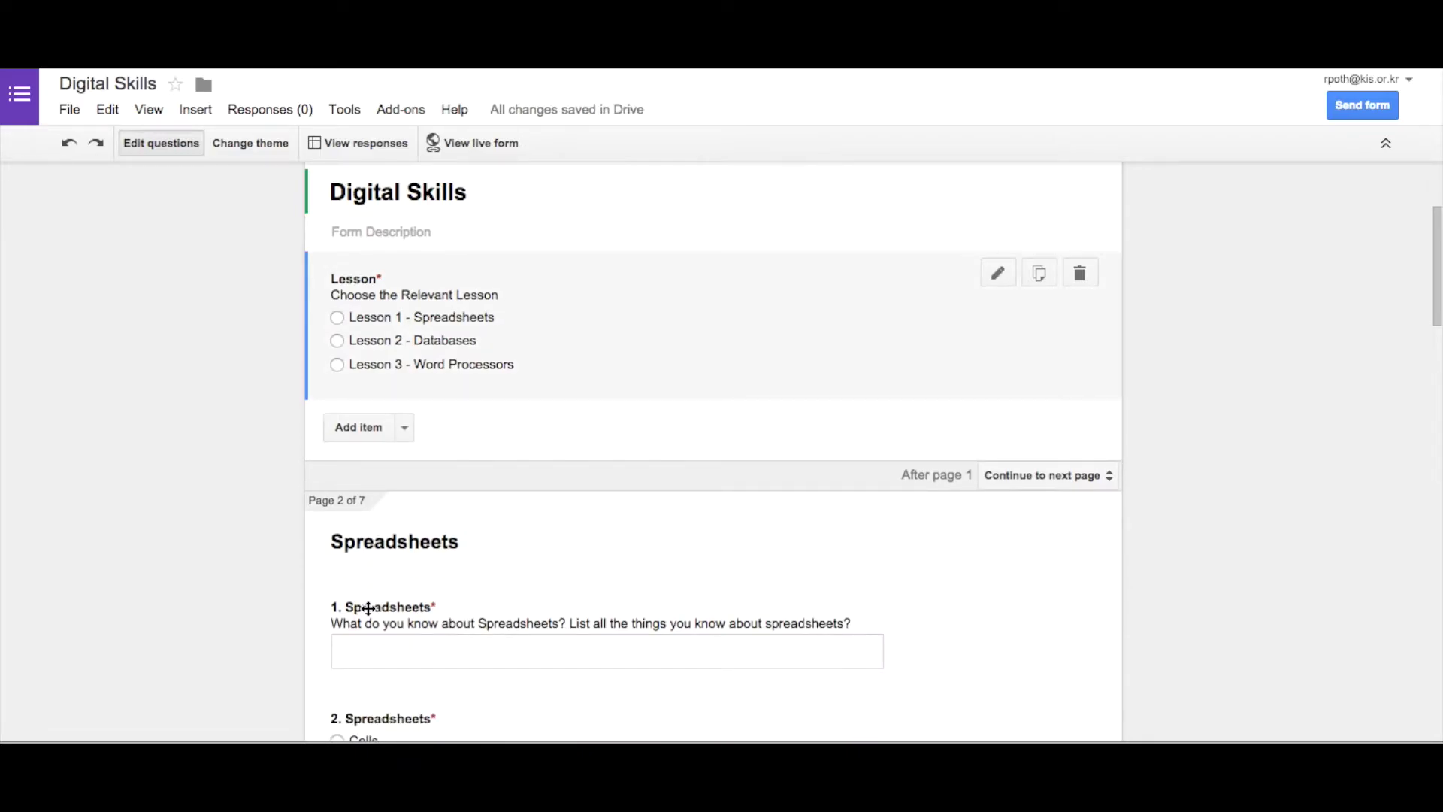
- Set the form to submit after page 3 (Spreadsheet Video)
{"action": "scroll", "coordinate": [468, 261], "scroll_direction": "down", "scroll_amount": 1}
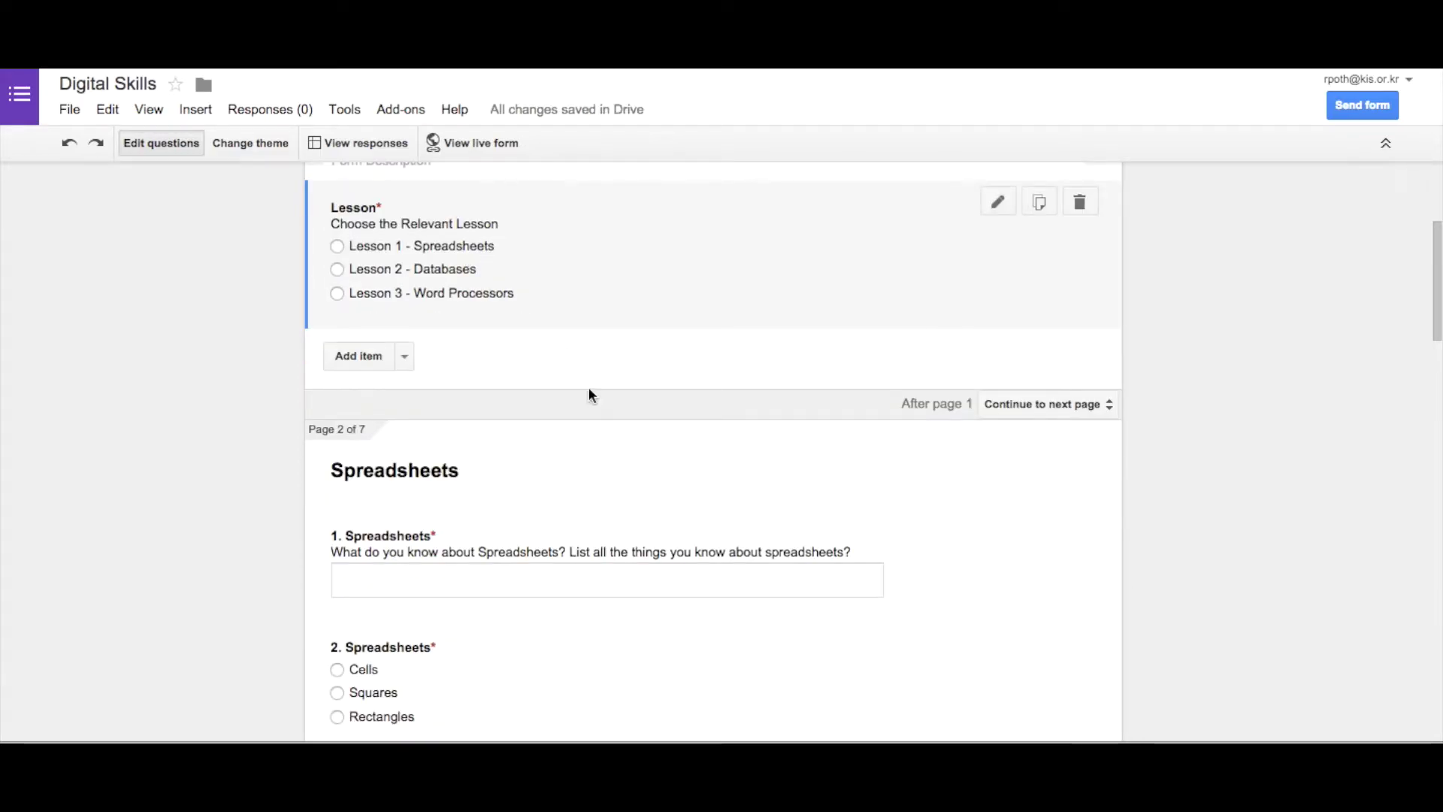
{"action": "scroll", "coordinate": [746, 474], "scroll_direction": "down", "scroll_amount": 5}
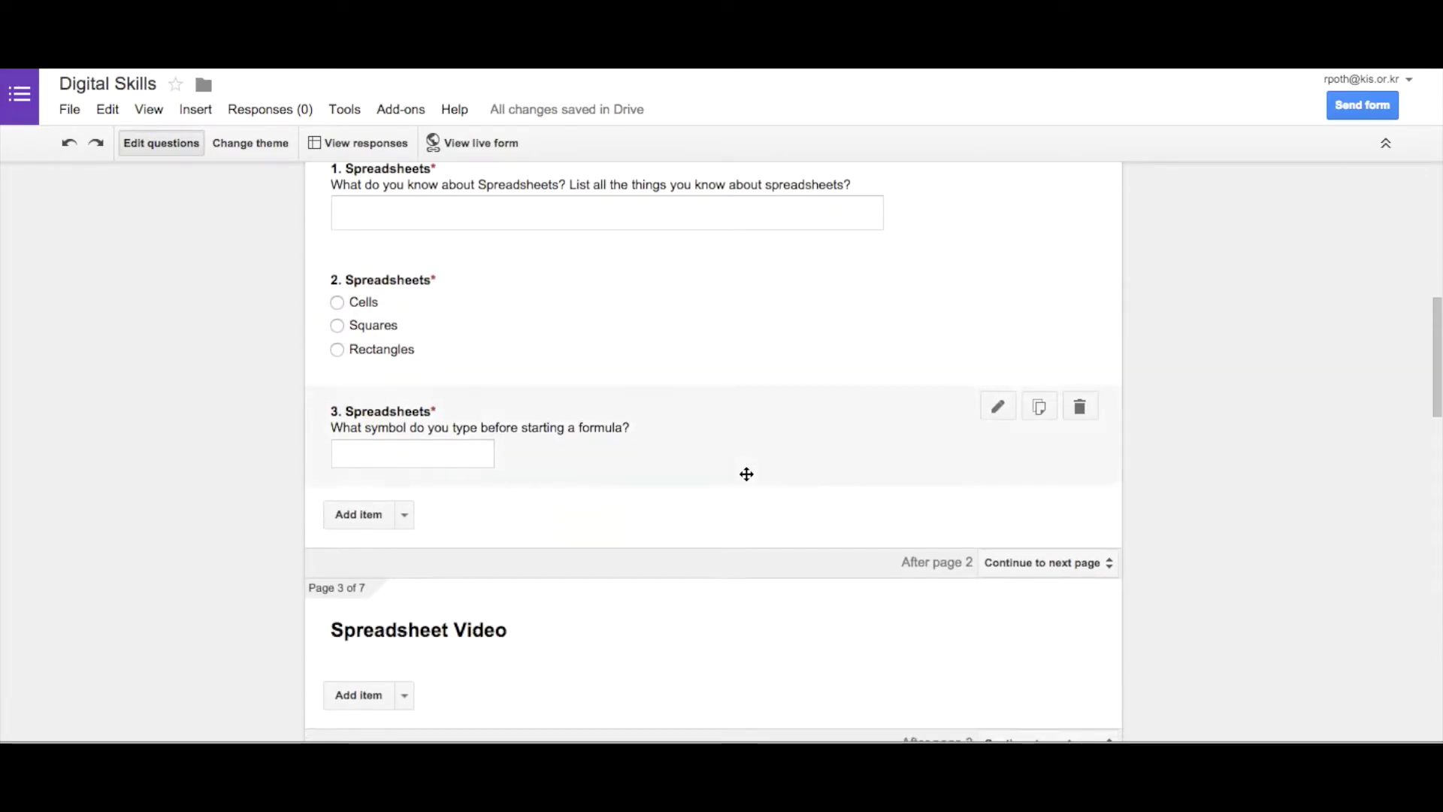
{"action": "scroll", "coordinate": [747, 473], "scroll_direction": "down", "scroll_amount": 1}
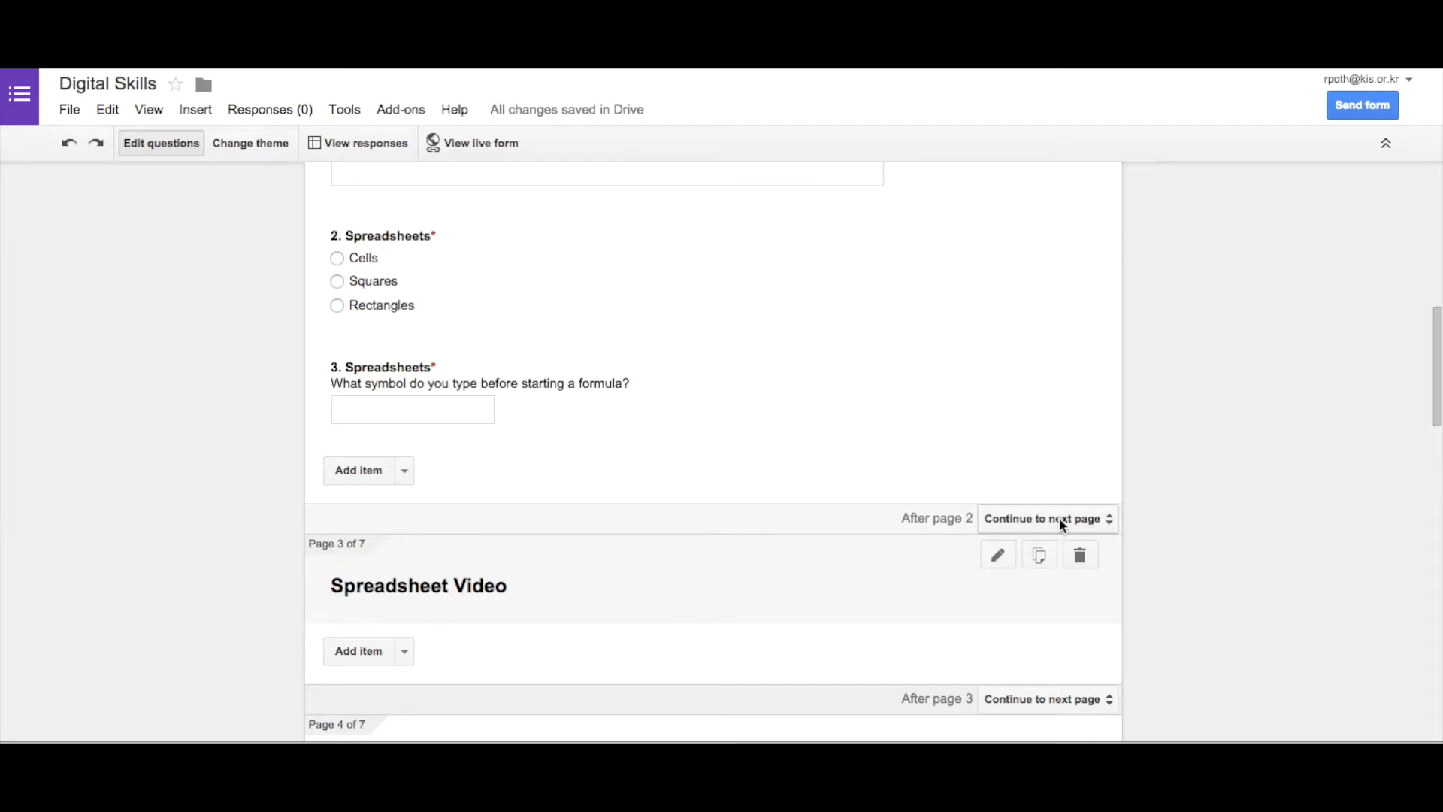
{"action": "scroll", "coordinate": [1060, 522], "scroll_direction": "down", "scroll_amount": 2}
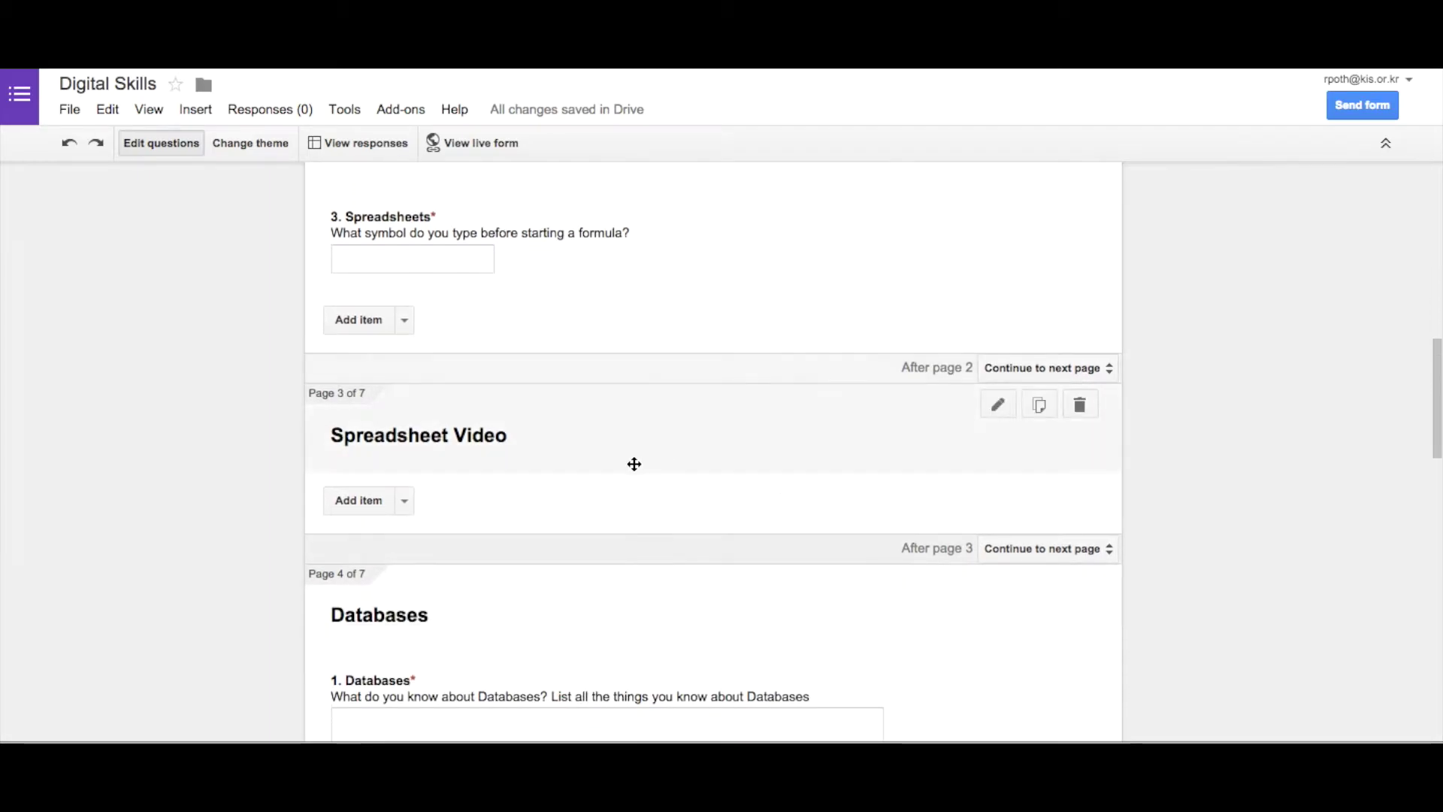
{"action": "scroll", "coordinate": [921, 452], "scroll_direction": "down", "scroll_amount": 1}
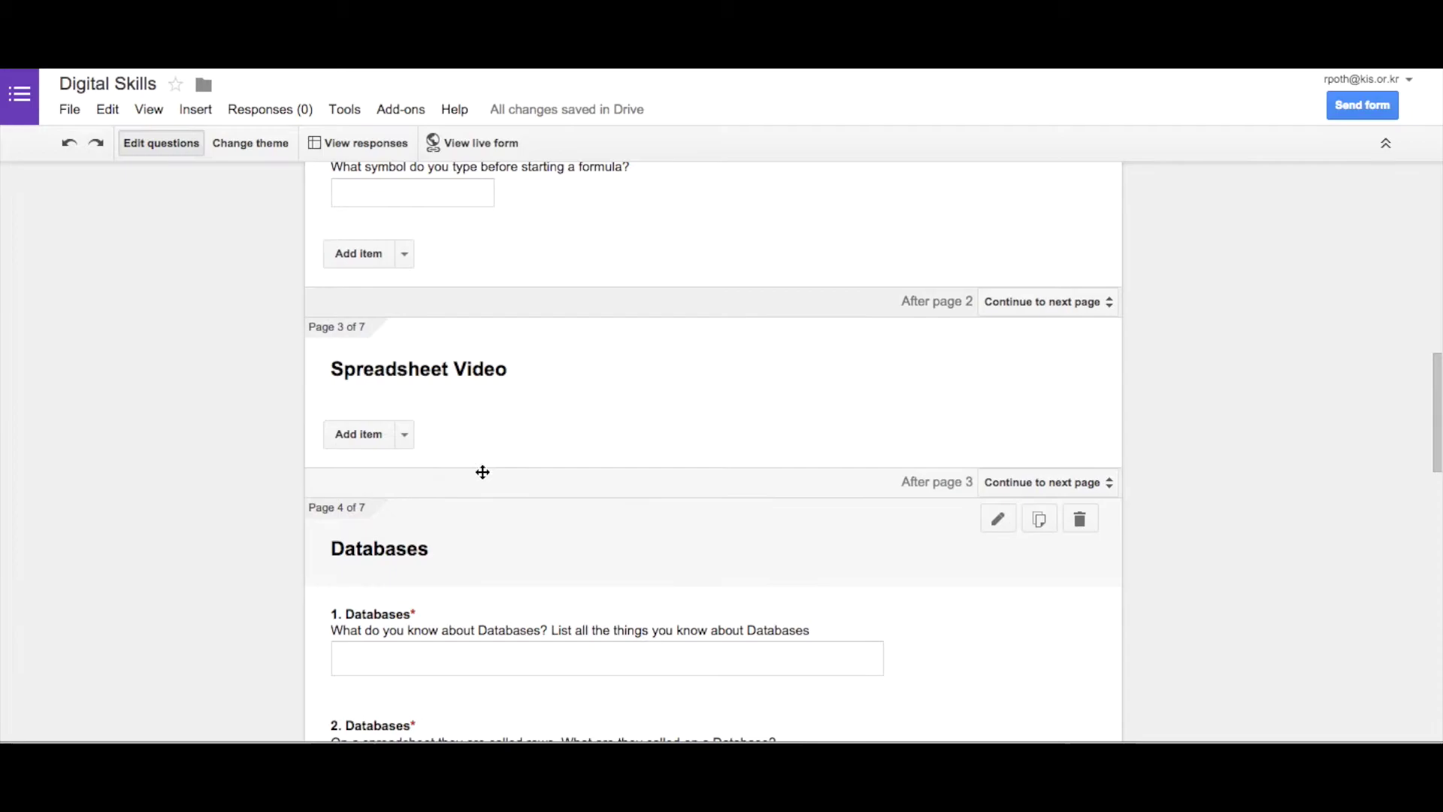
{"action": "left_click", "coordinate": [1067, 483]}
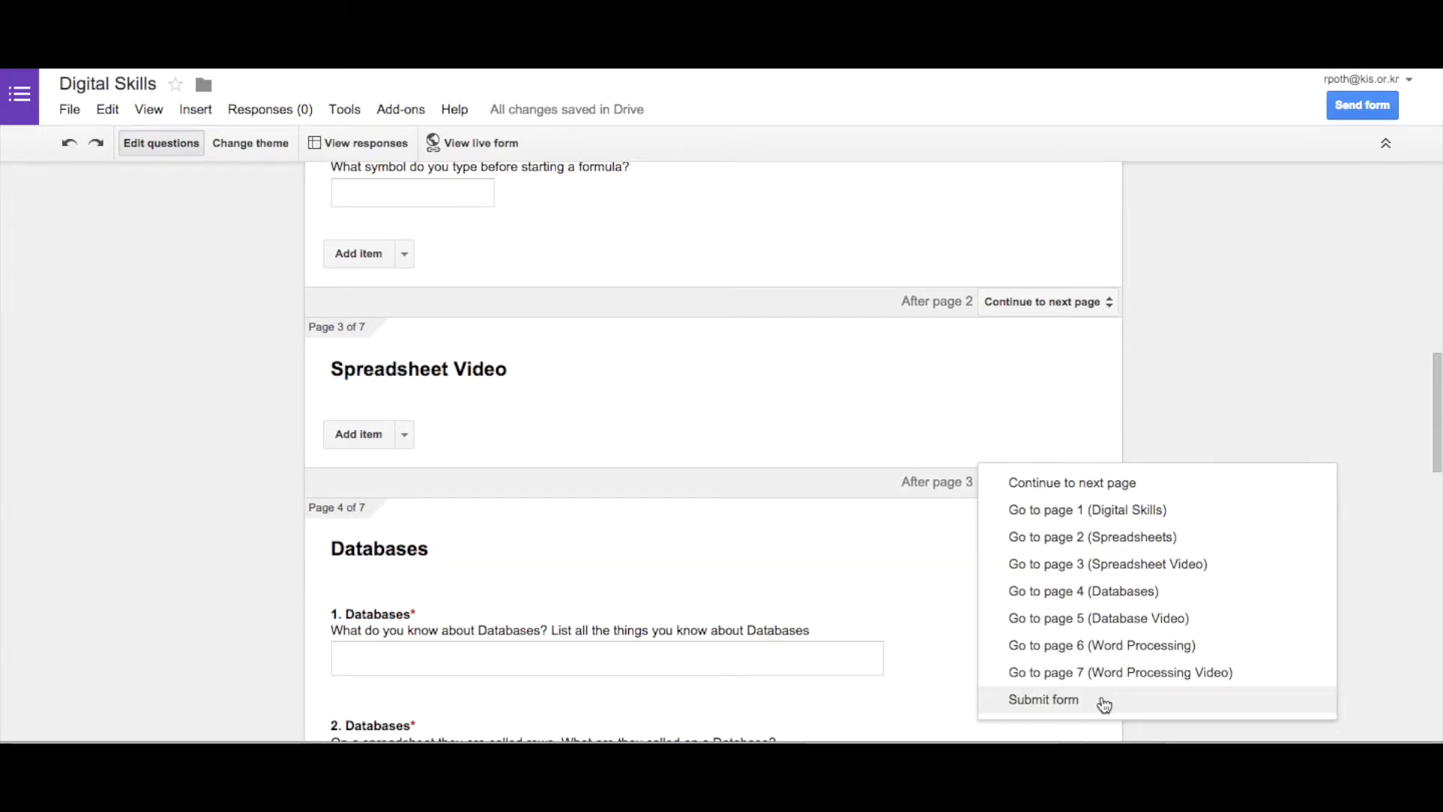
{"action": "left_click", "coordinate": [1104, 702]}
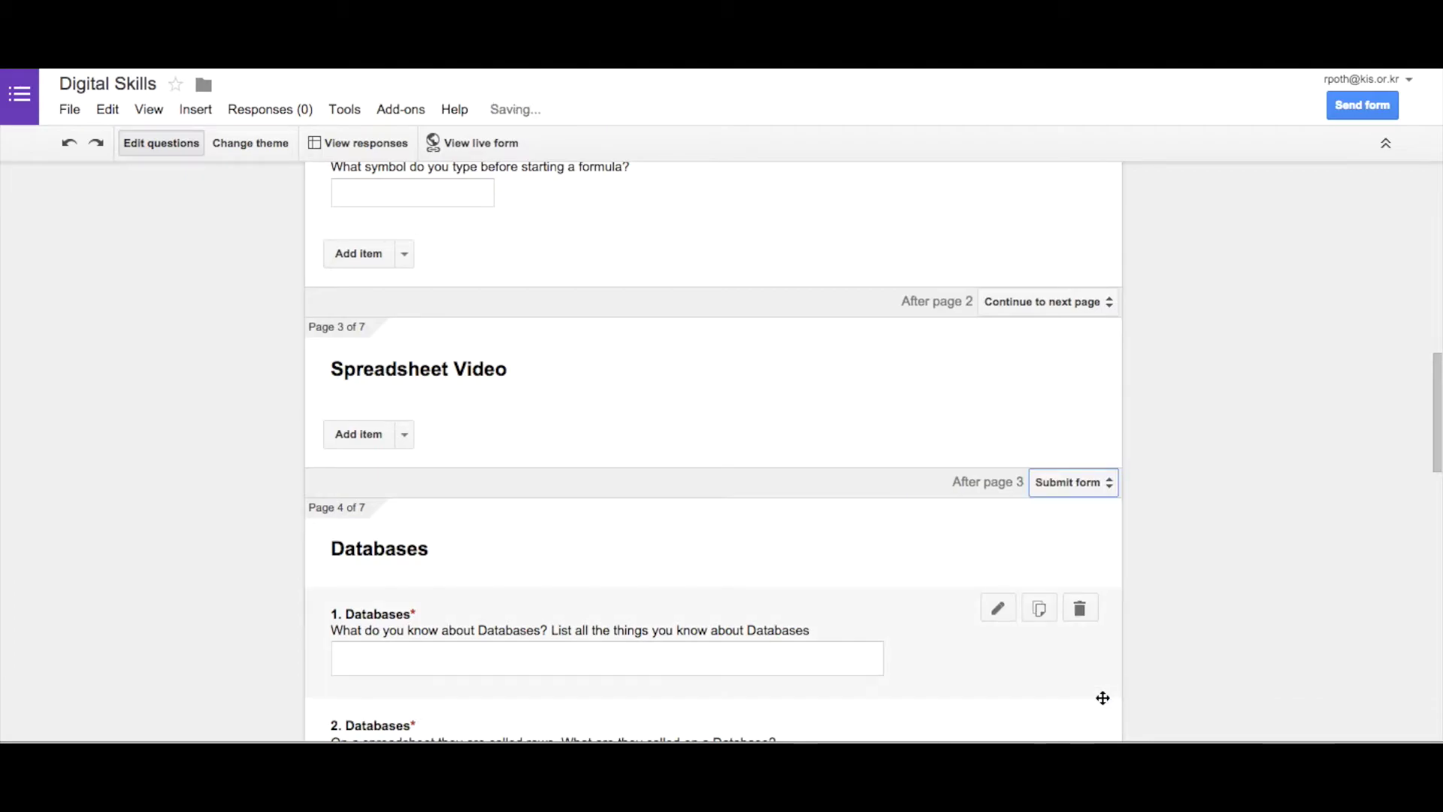
- Set the form to submit after page 5 (Database Video)
{"action": "scroll", "coordinate": [1102, 698], "scroll_direction": "down", "scroll_amount": 5}
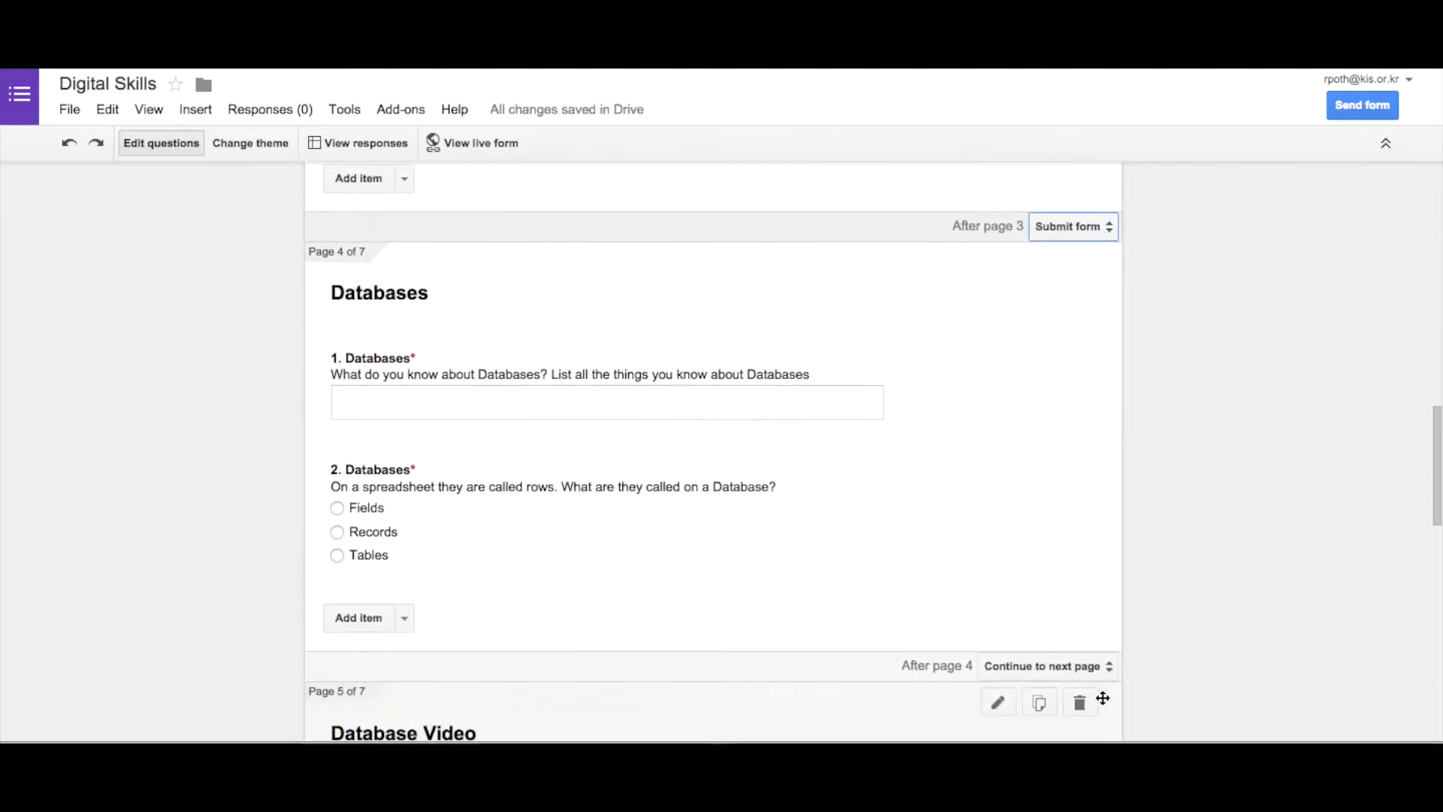
{"action": "scroll", "coordinate": [1102, 702], "scroll_direction": "down", "scroll_amount": 3}
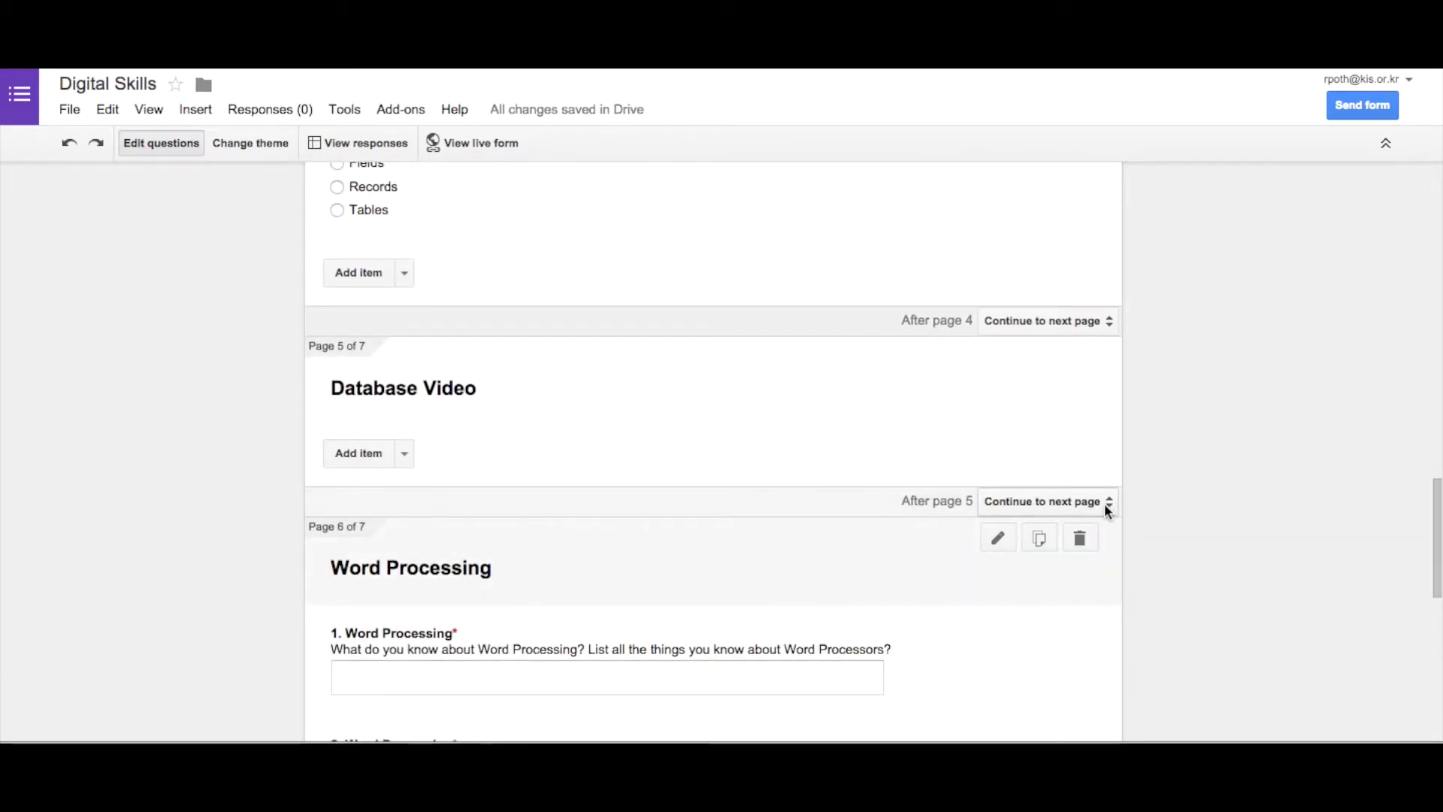
{"action": "left_click", "coordinate": [1109, 502]}
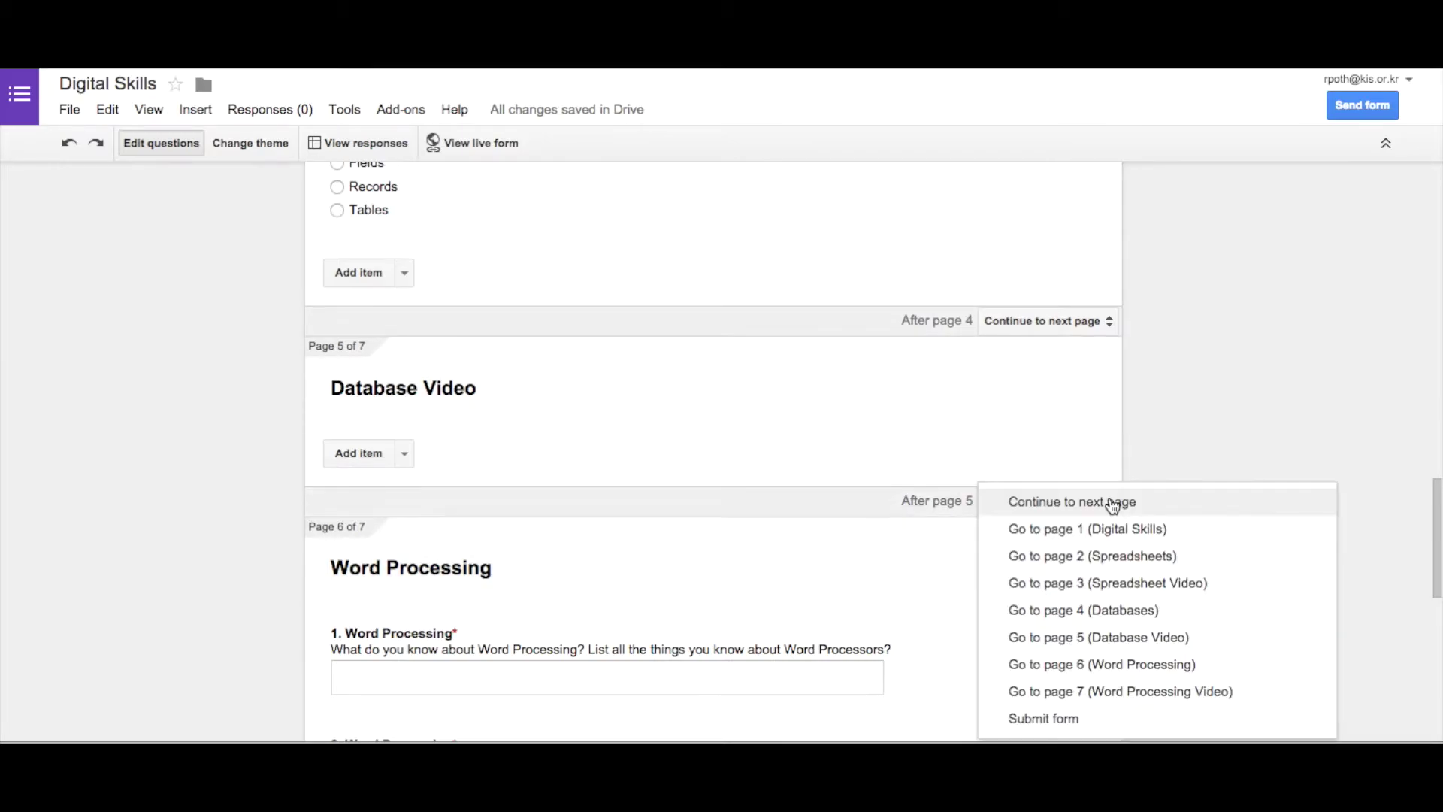
{"action": "left_click", "coordinate": [1112, 715]}
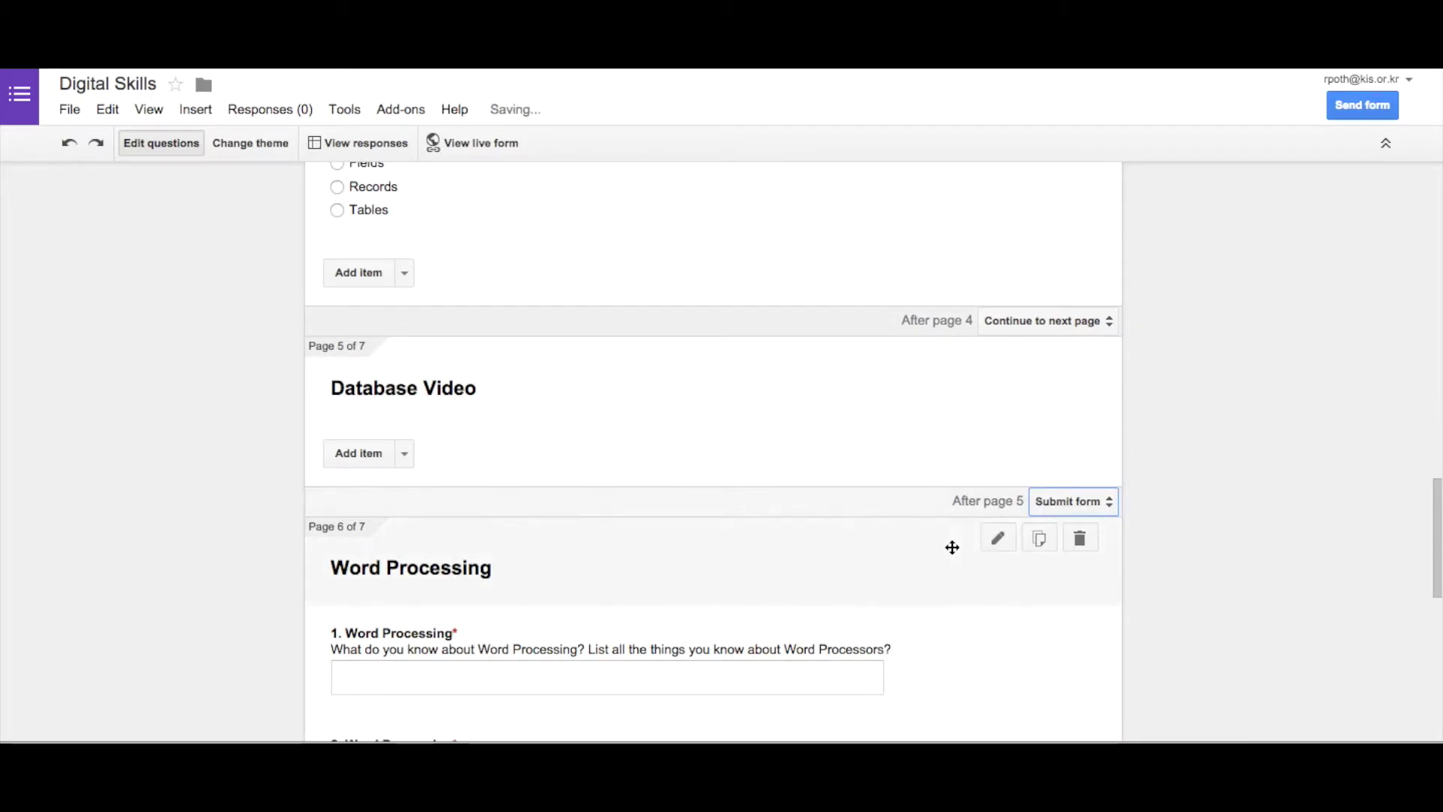
{"action": "scroll", "coordinate": [647, 531], "scroll_direction": "down", "scroll_amount": 4}
{"action": "scroll", "coordinate": [648, 532], "scroll_direction": "down", "scroll_amount": 6}
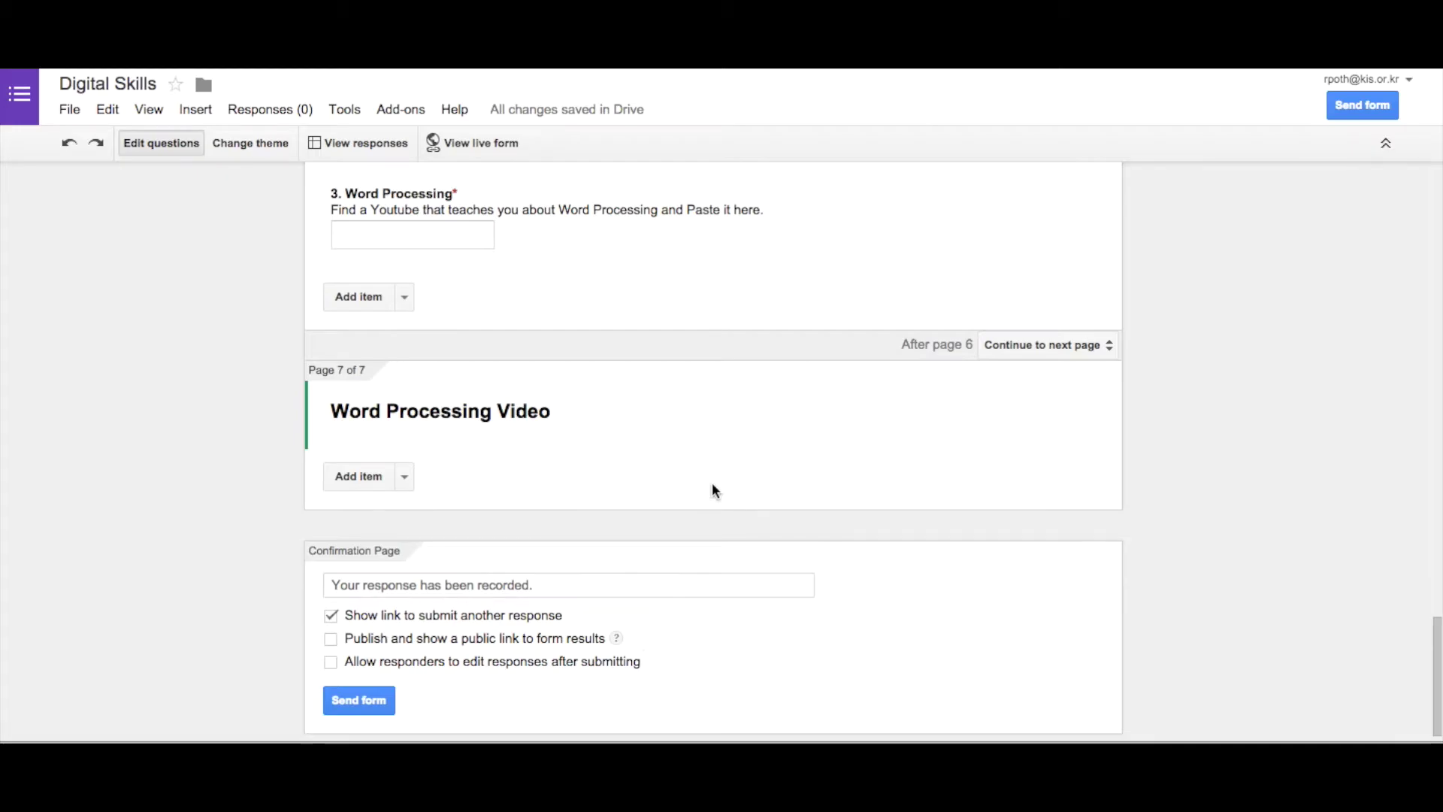
- Add the 'Google Spreadsheets for Beginners' video found by searching YouTube for 'learning google sheets'
{"action": "scroll", "coordinate": [712, 490], "scroll_direction": "up", "scroll_amount": 15}
{"action": "scroll", "coordinate": [621, 370], "scroll_direction": "up", "scroll_amount": 1}
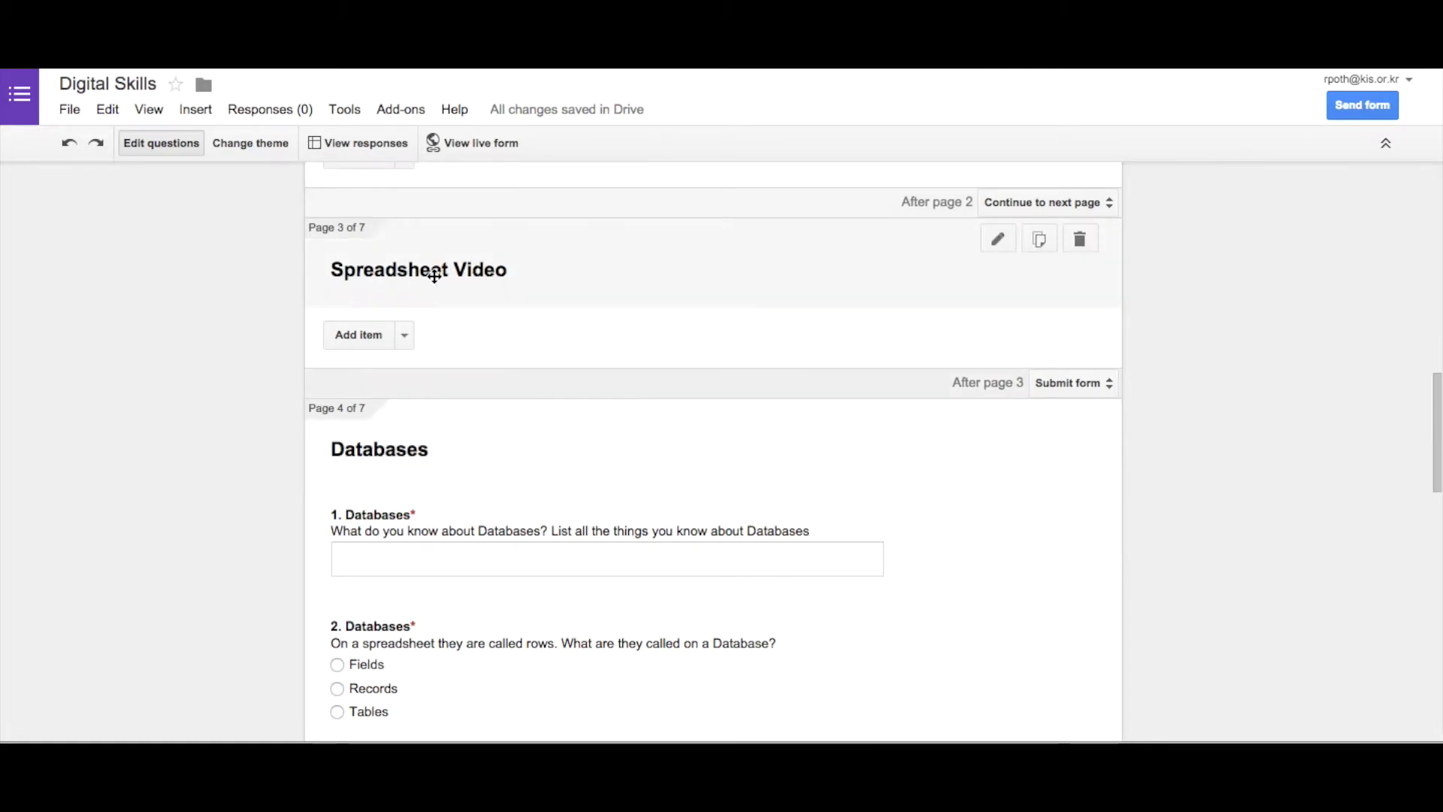
{"action": "left_click", "coordinate": [406, 333]}
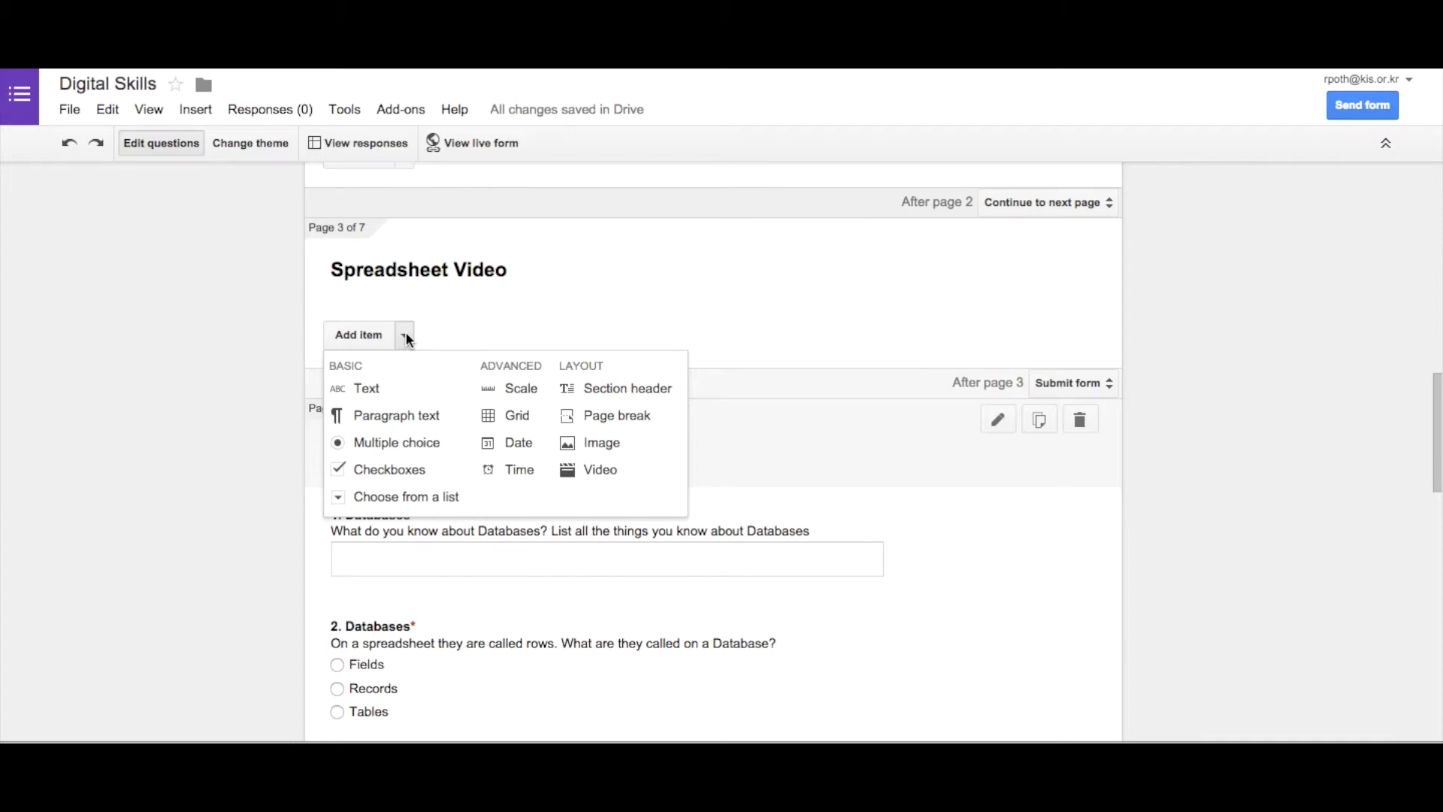
{"action": "left_click", "coordinate": [633, 474]}
{"action": "left_click", "coordinate": [418, 197]}
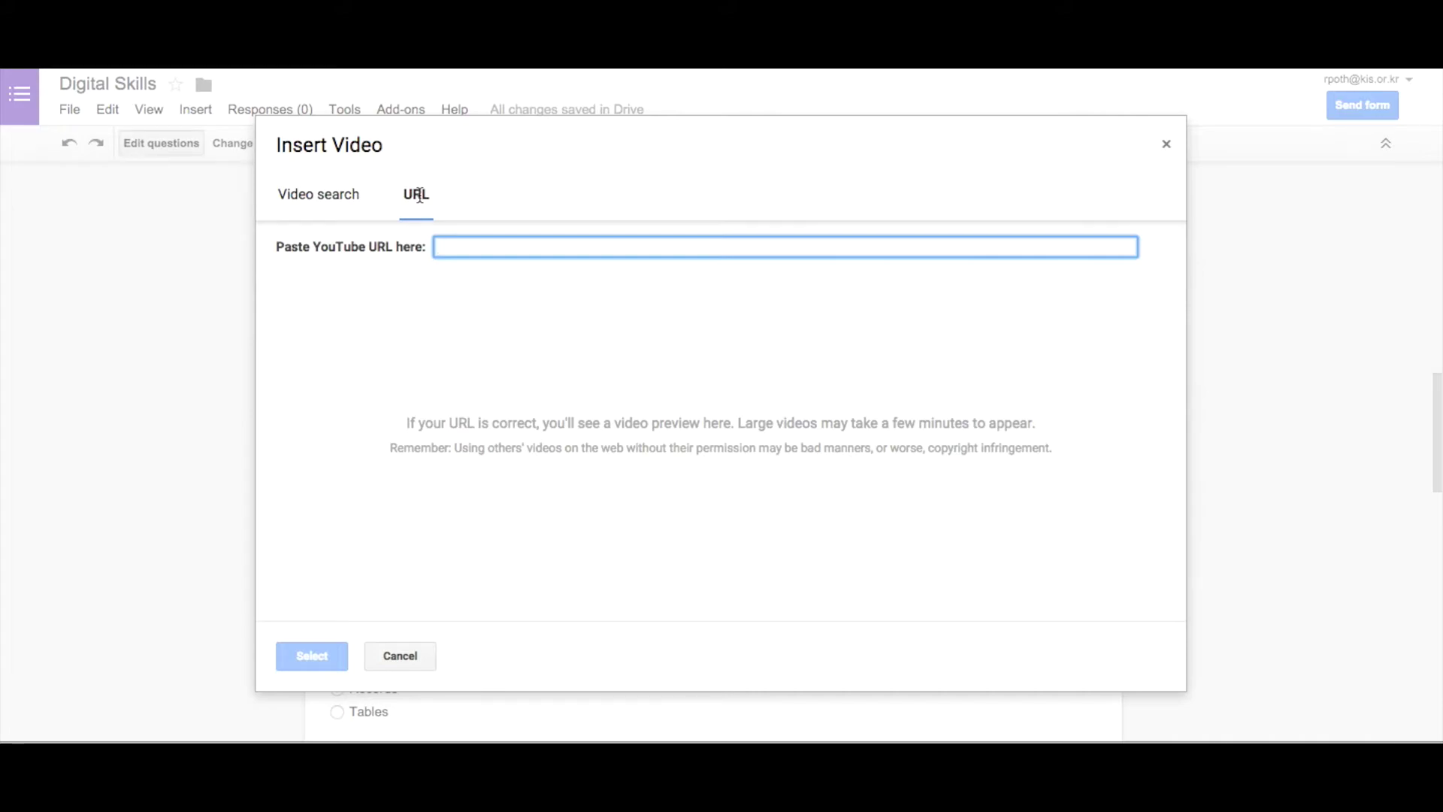
{"action": "left_click", "coordinate": [326, 196]}
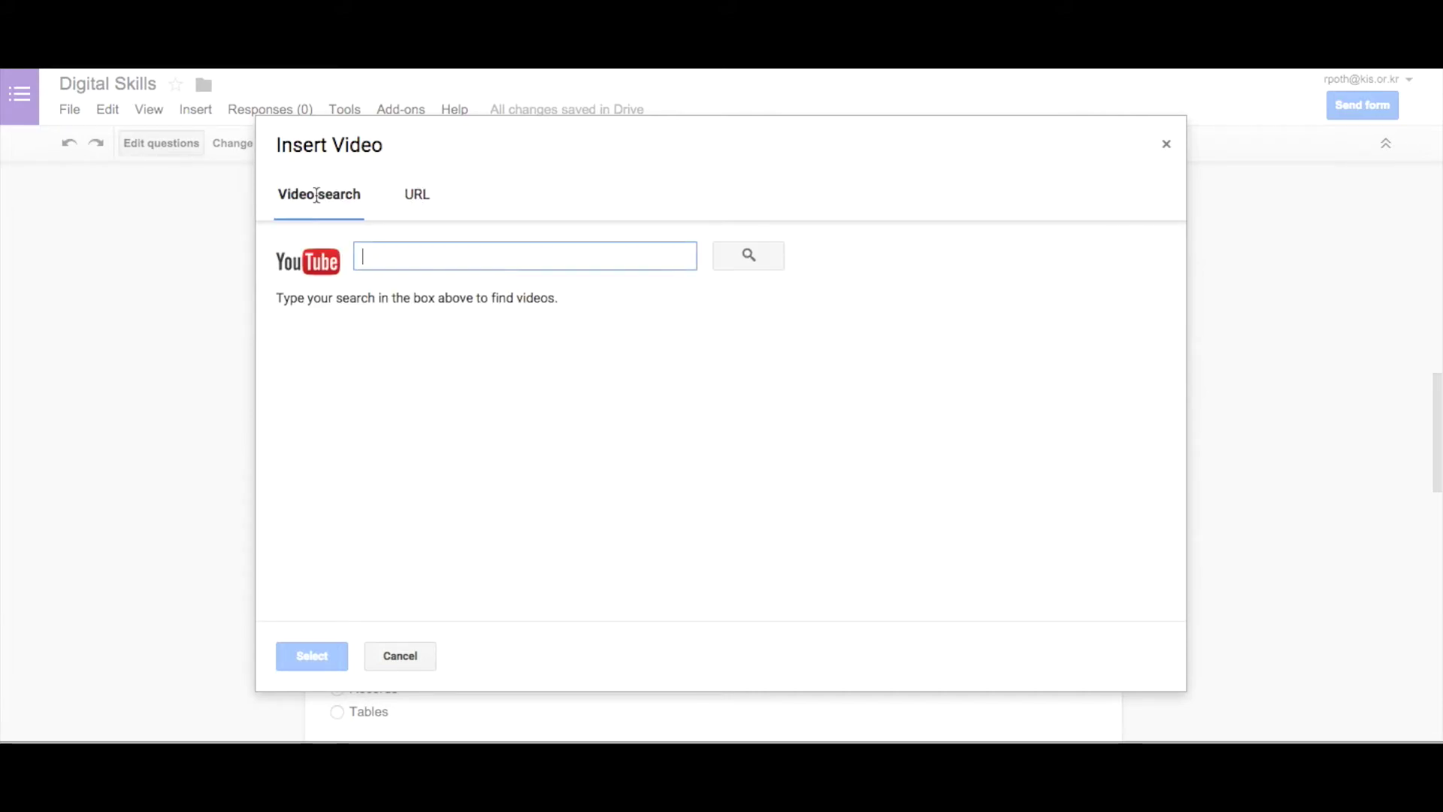
{"action": "type", "text": "learning google sheets"}
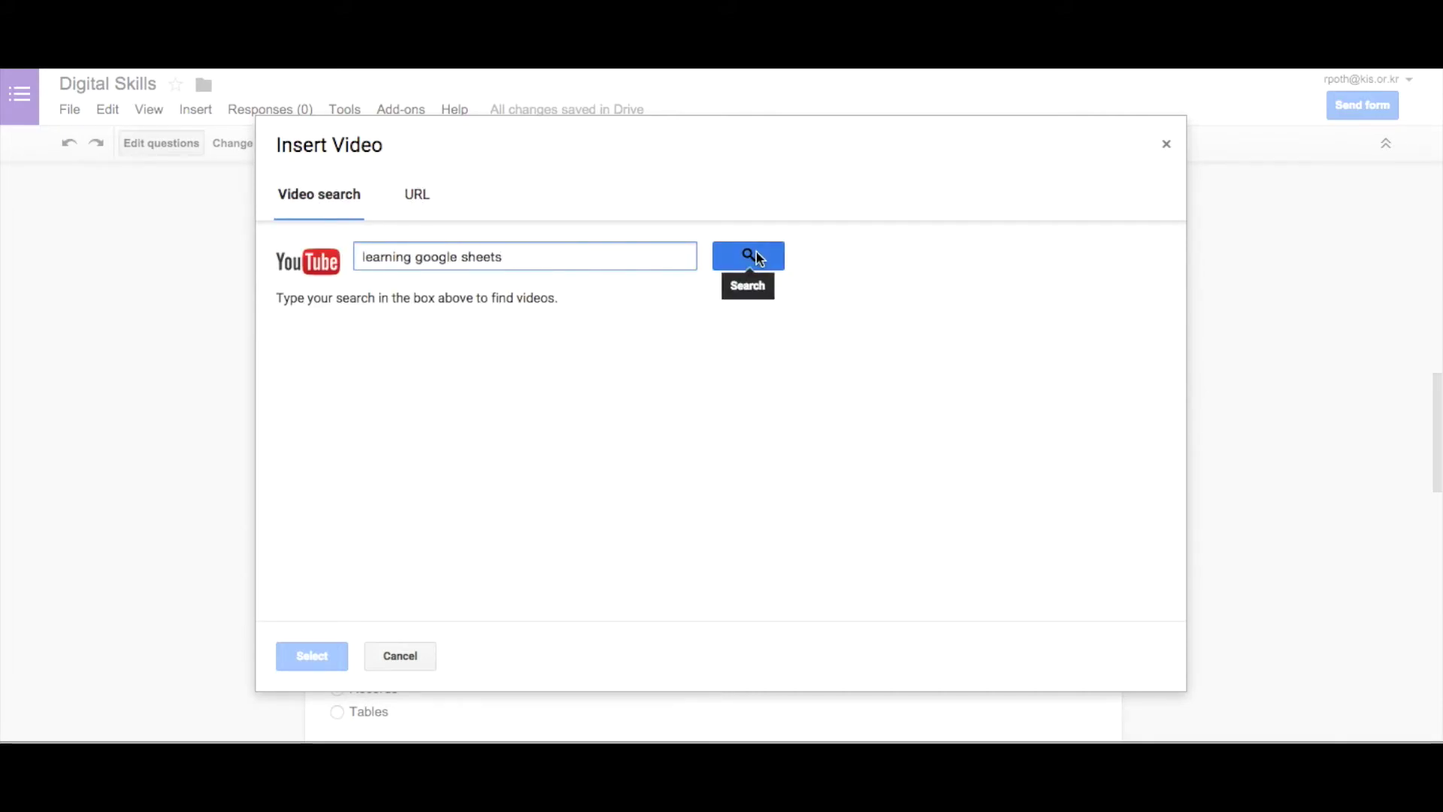
{"action": "left_click", "coordinate": [750, 256]}
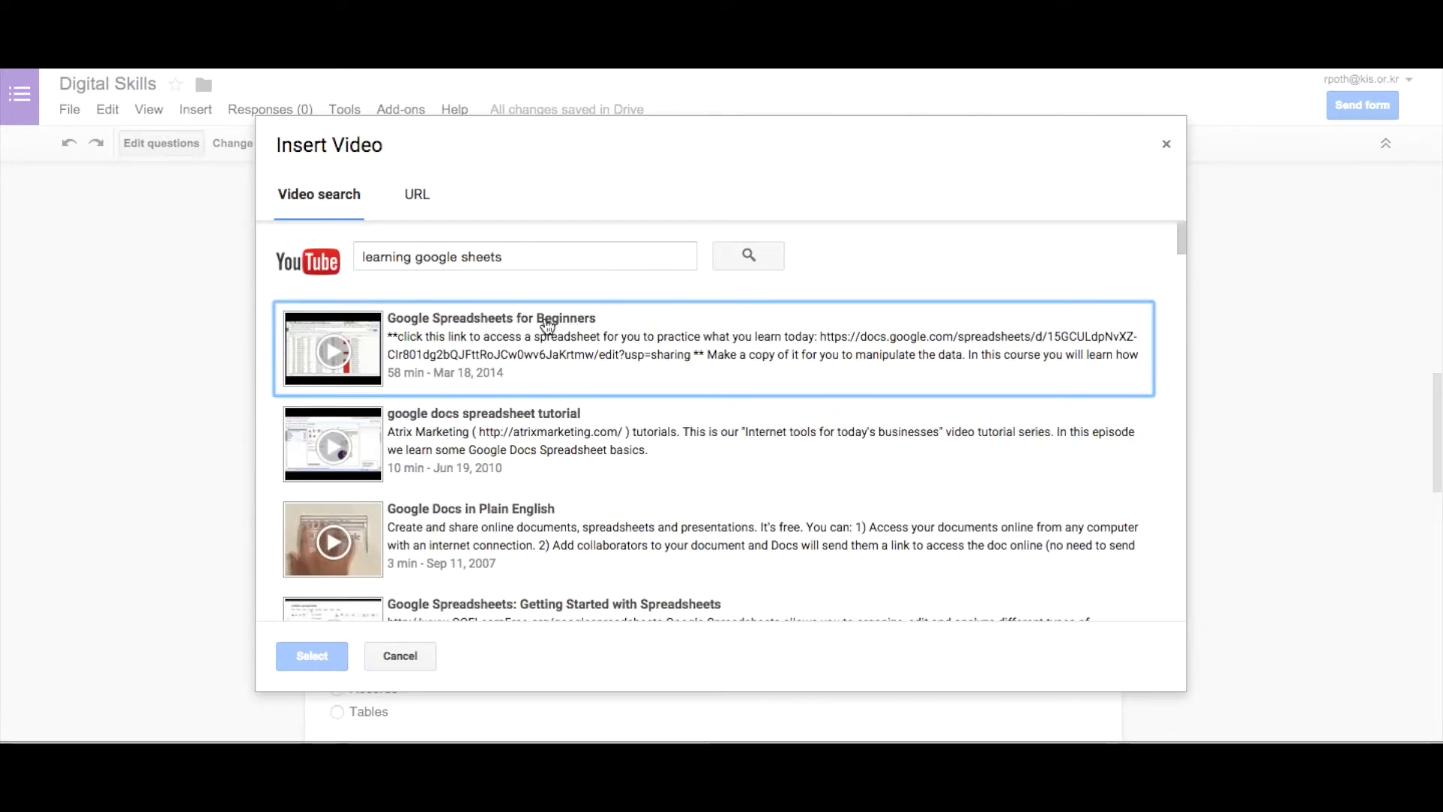
{"action": "left_click", "coordinate": [546, 325]}
{"action": "left_click", "coordinate": [331, 656]}
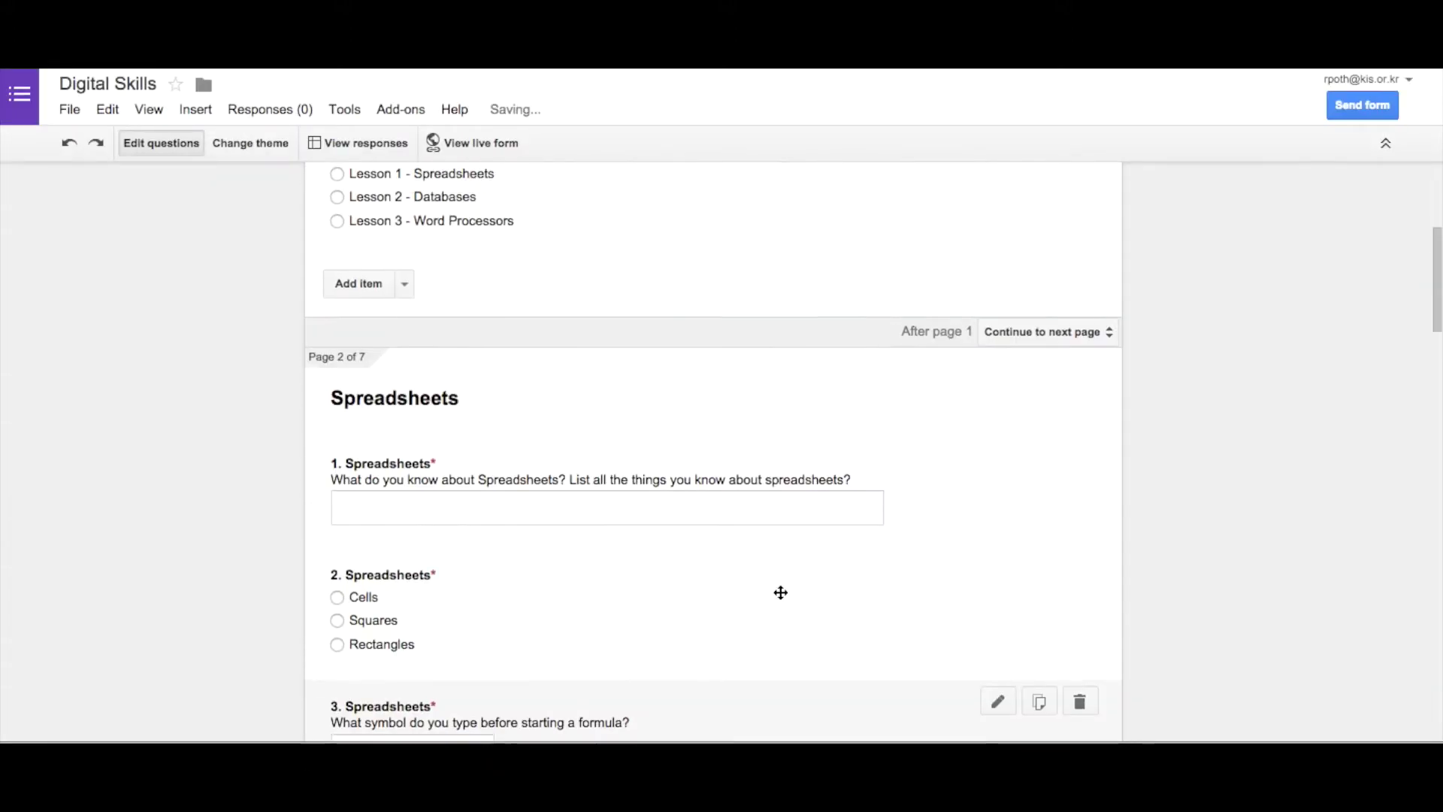
- Centre the inserted video and enlarge it on the Spreadsheet Video page
{"action": "scroll", "coordinate": [781, 591], "scroll_direction": "down", "scroll_amount": 5}
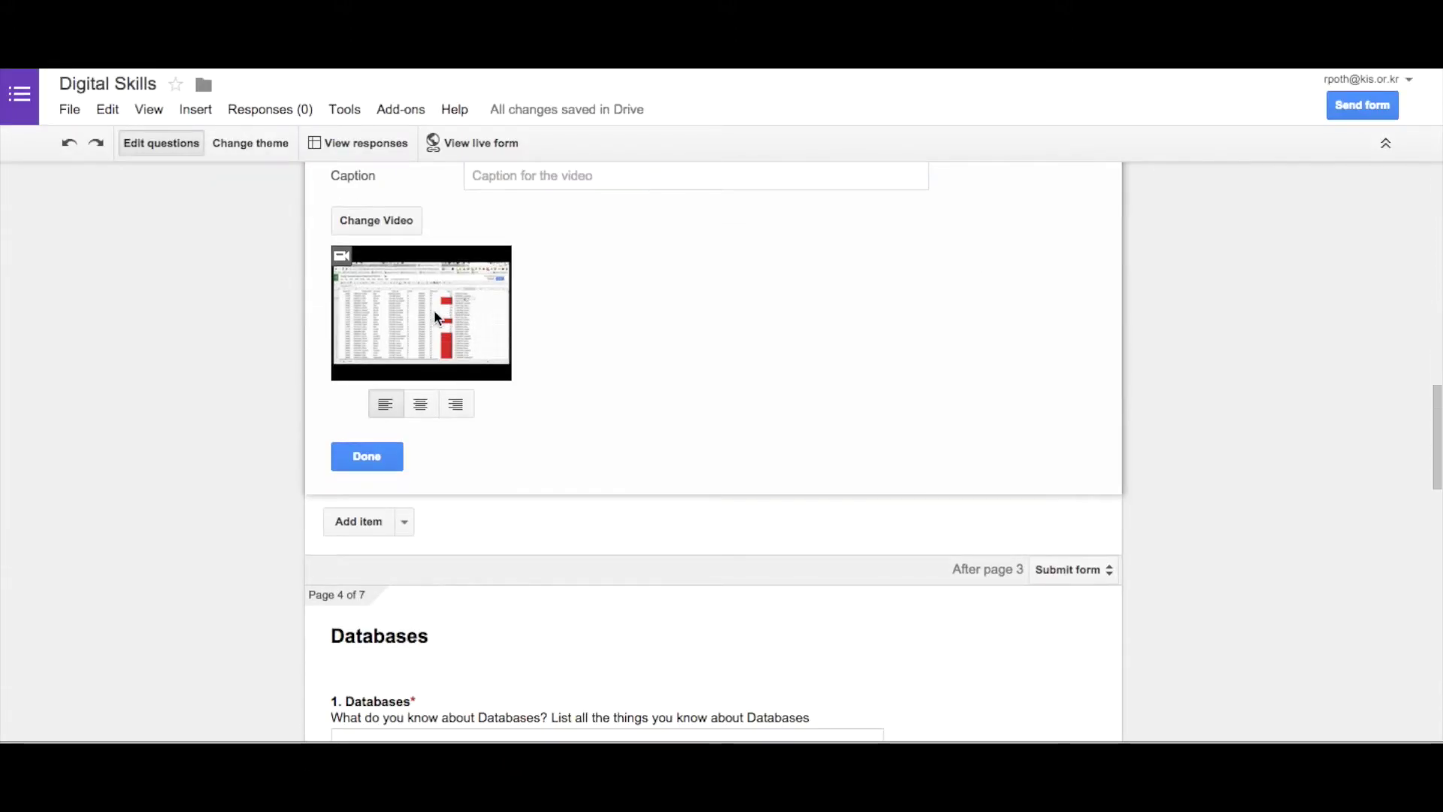
{"action": "left_click", "coordinate": [435, 309]}
{"action": "left_click", "coordinate": [421, 406]}
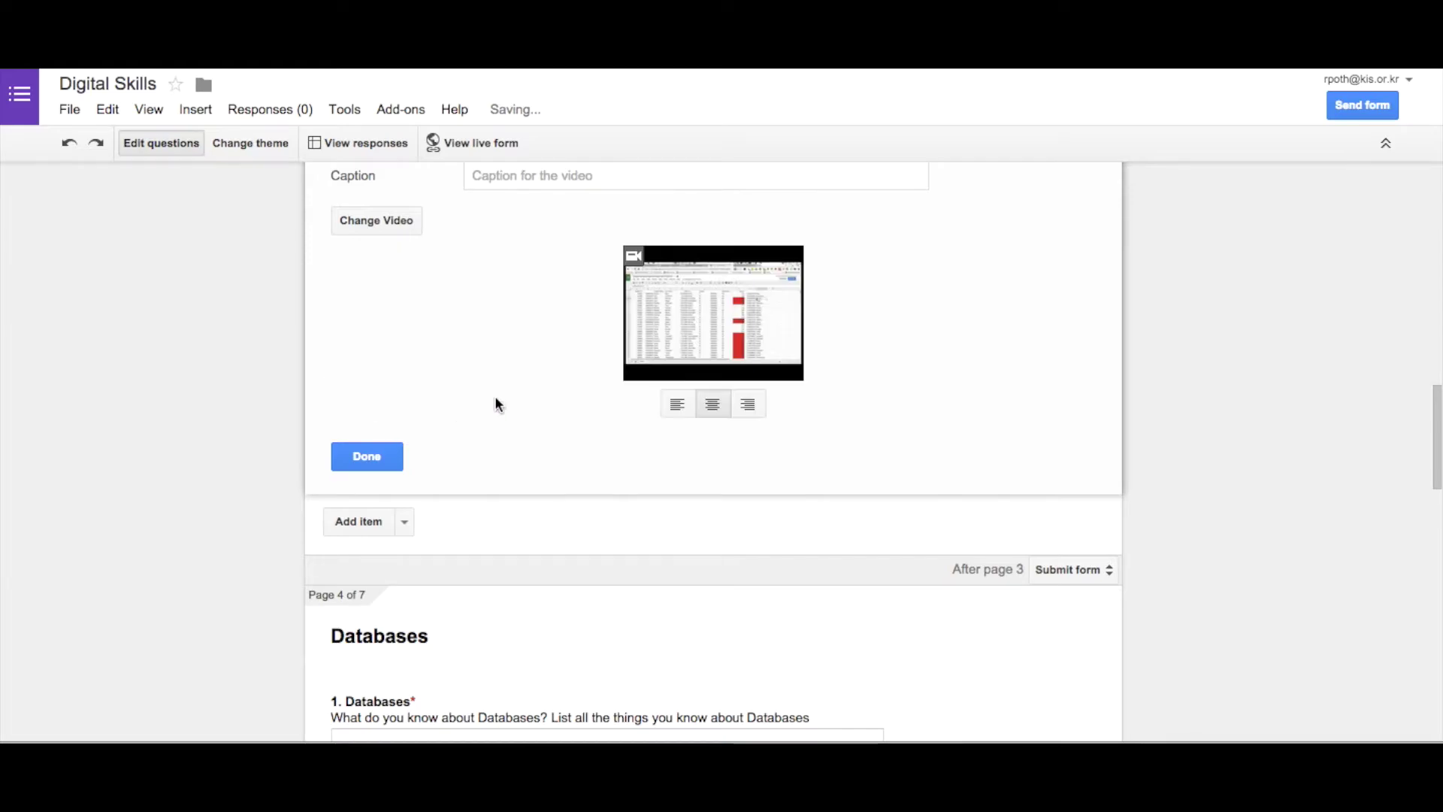
{"action": "left_click", "coordinate": [724, 322]}
{"action": "left_click_drag", "start_coordinate": [805, 381], "coordinate": [1026, 521]}
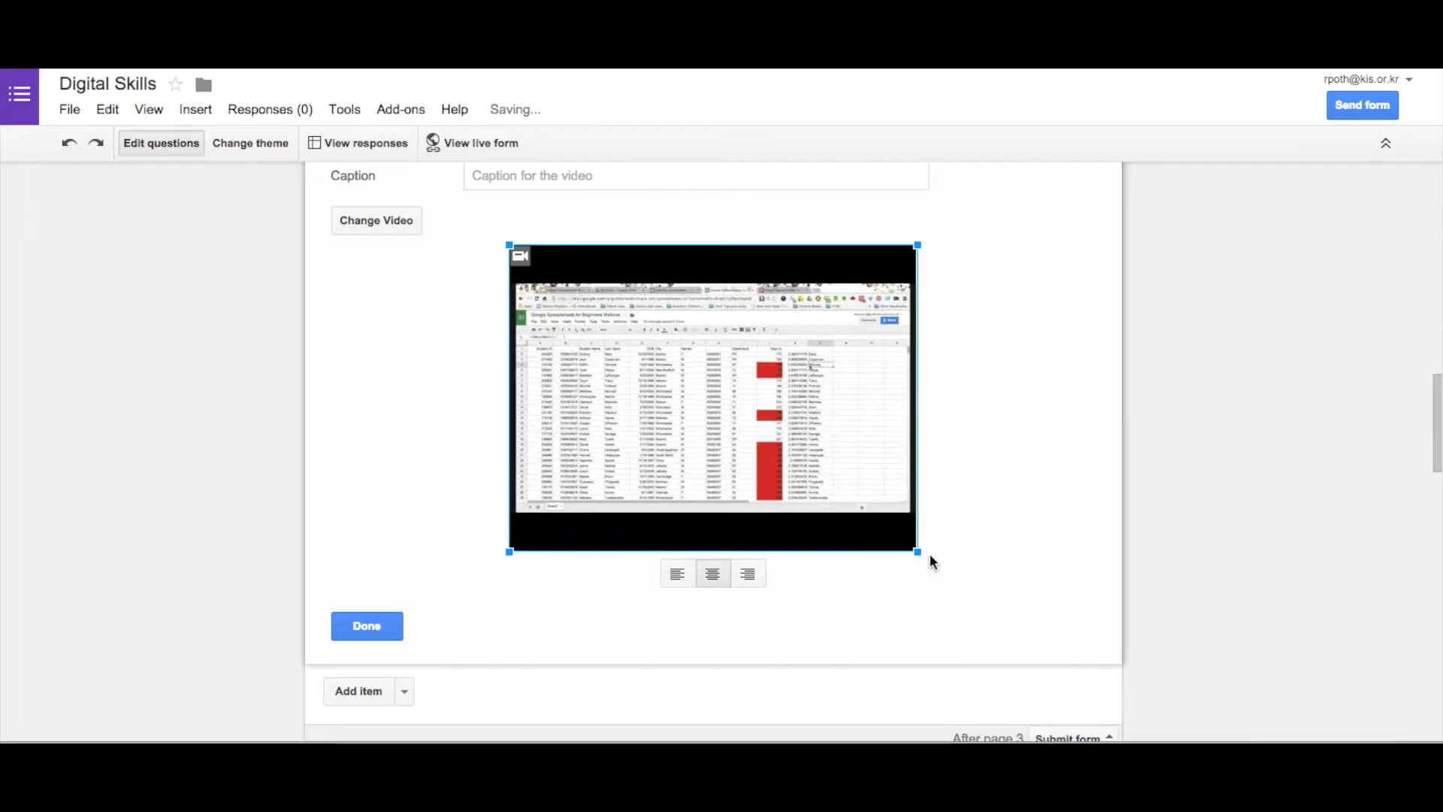
{"action": "left_click", "coordinate": [361, 671]}
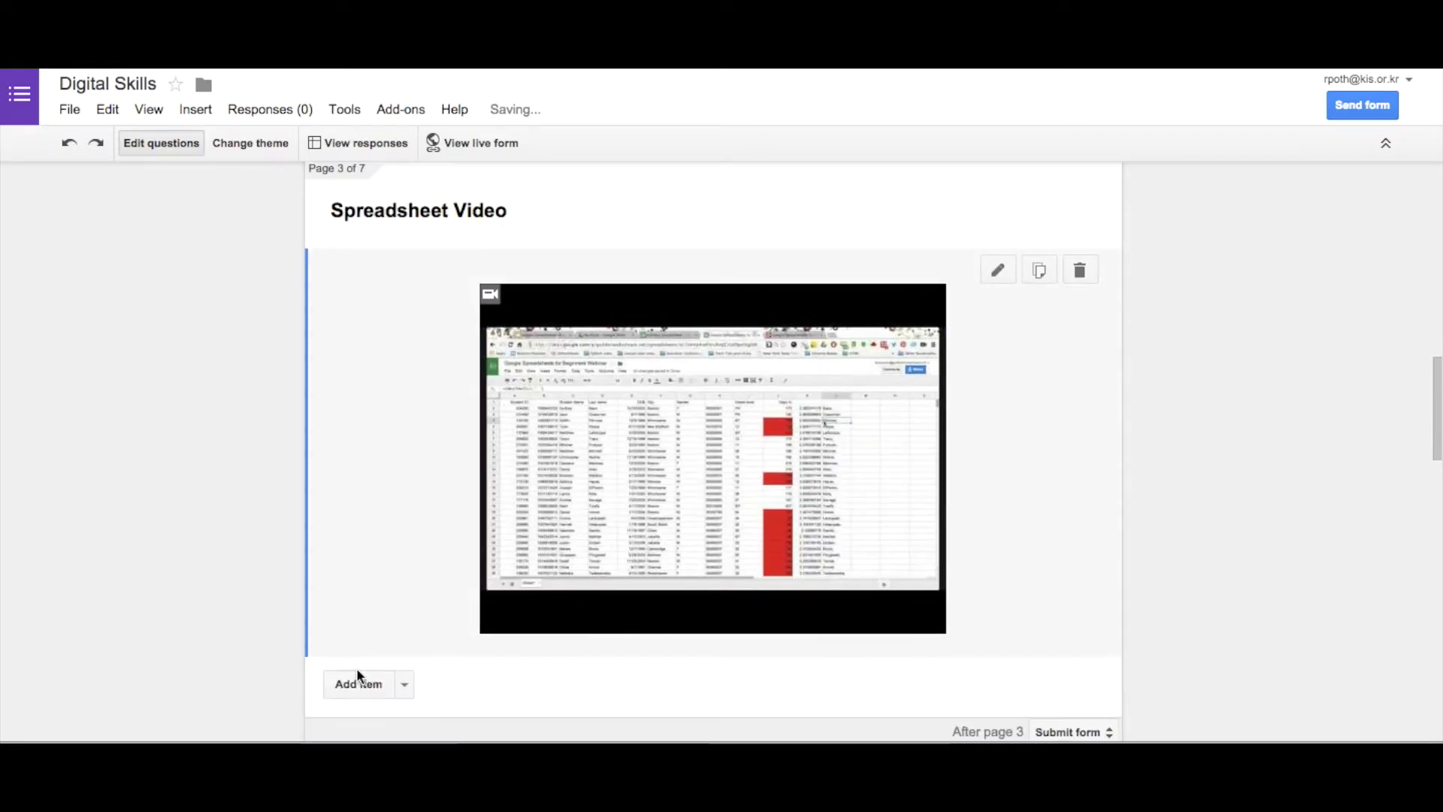
- Add a video item and search YouTube for 'learn about databases', then 'what is a database'
{"action": "scroll", "coordinate": [863, 413], "scroll_direction": "down", "scroll_amount": 12}
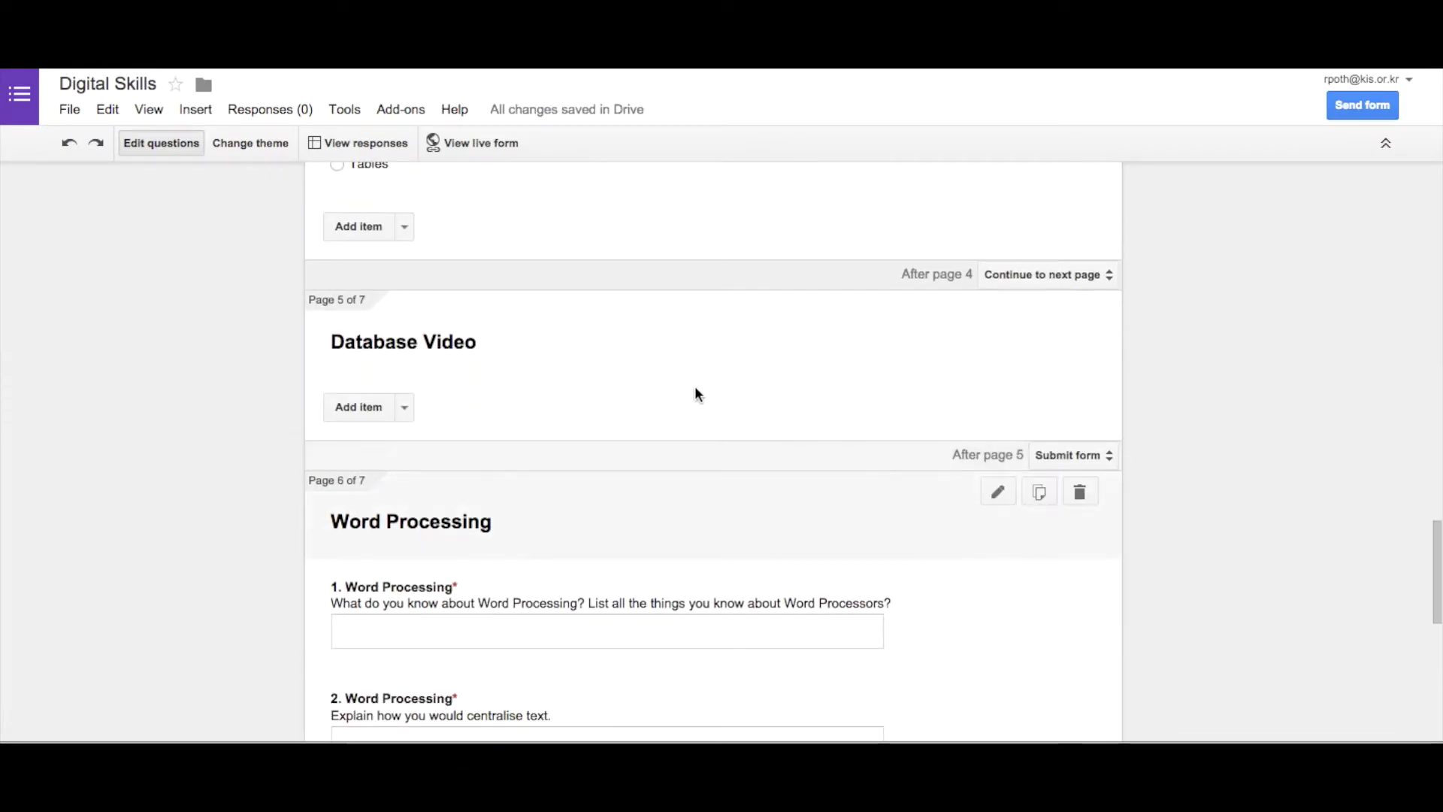
{"action": "scroll", "coordinate": [695, 386], "scroll_direction": "down", "scroll_amount": 8}
{"action": "scroll", "coordinate": [696, 385], "scroll_direction": "up", "scroll_amount": 12}
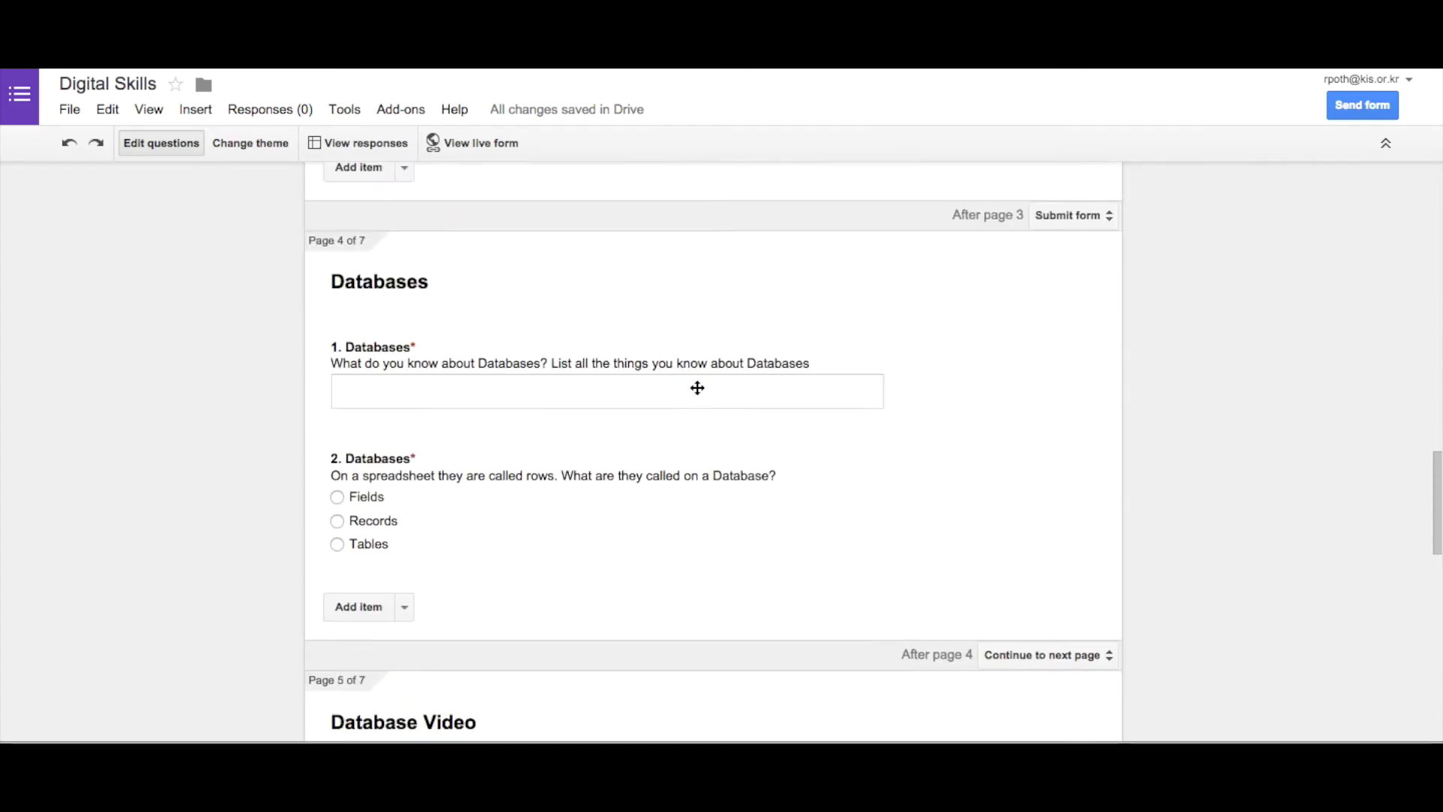
{"action": "scroll", "coordinate": [698, 388], "scroll_direction": "down", "scroll_amount": 5}
{"action": "left_click", "coordinate": [403, 348]}
{"action": "left_click", "coordinate": [647, 493]}
{"action": "type", "text": "learn about databases"}
{"action": "left_click", "coordinate": [749, 257]}
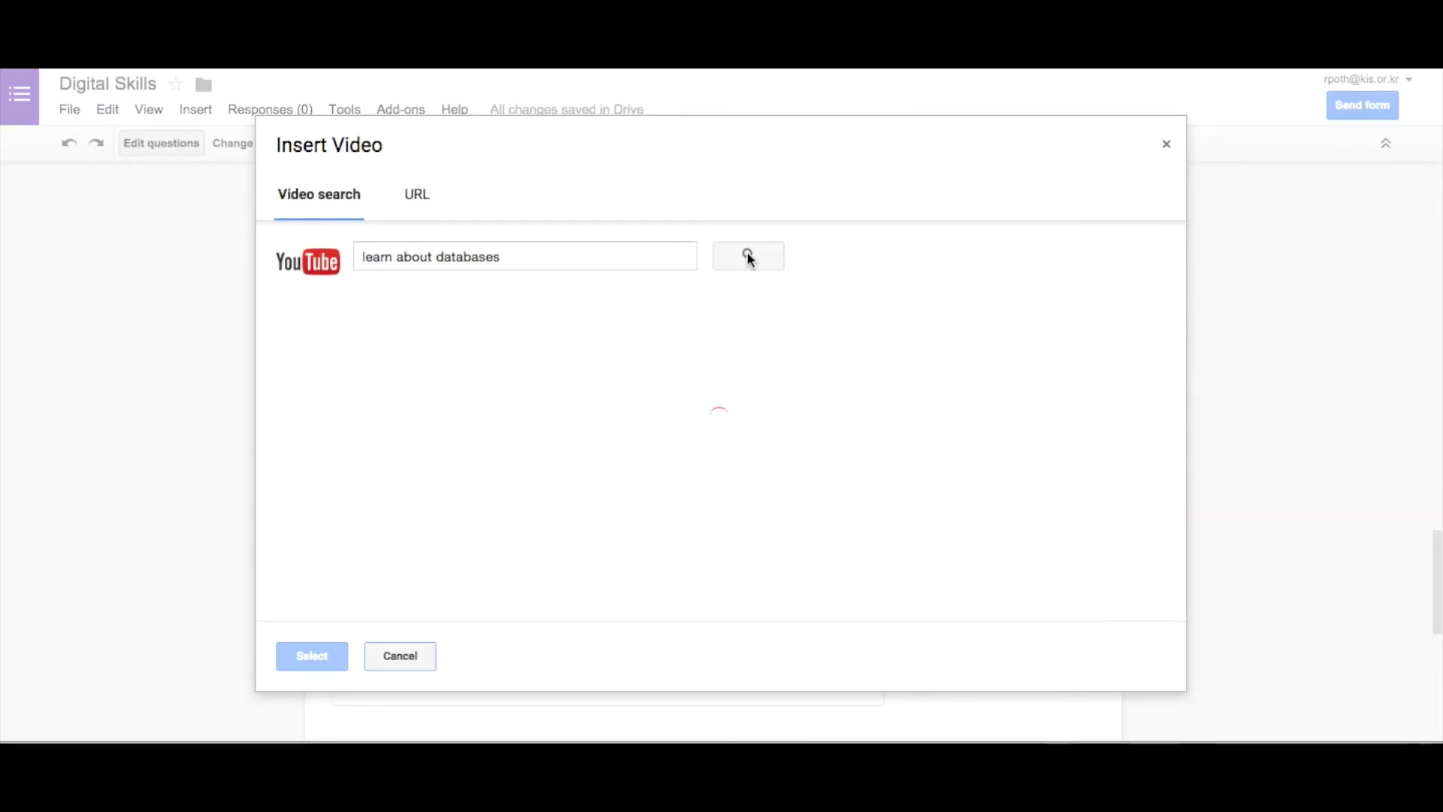
{"action": "scroll", "coordinate": [719, 413], "scroll_direction": "down", "scroll_amount": 3}
{"action": "scroll", "coordinate": [719, 414], "scroll_direction": "down", "scroll_amount": 3}
{"action": "scroll", "coordinate": [718, 414], "scroll_direction": "up", "scroll_amount": 6}
{"action": "triple_click", "coordinate": [527, 256]}
{"action": "type", "text": "what is a database"}
{"action": "key", "text": "Return"}
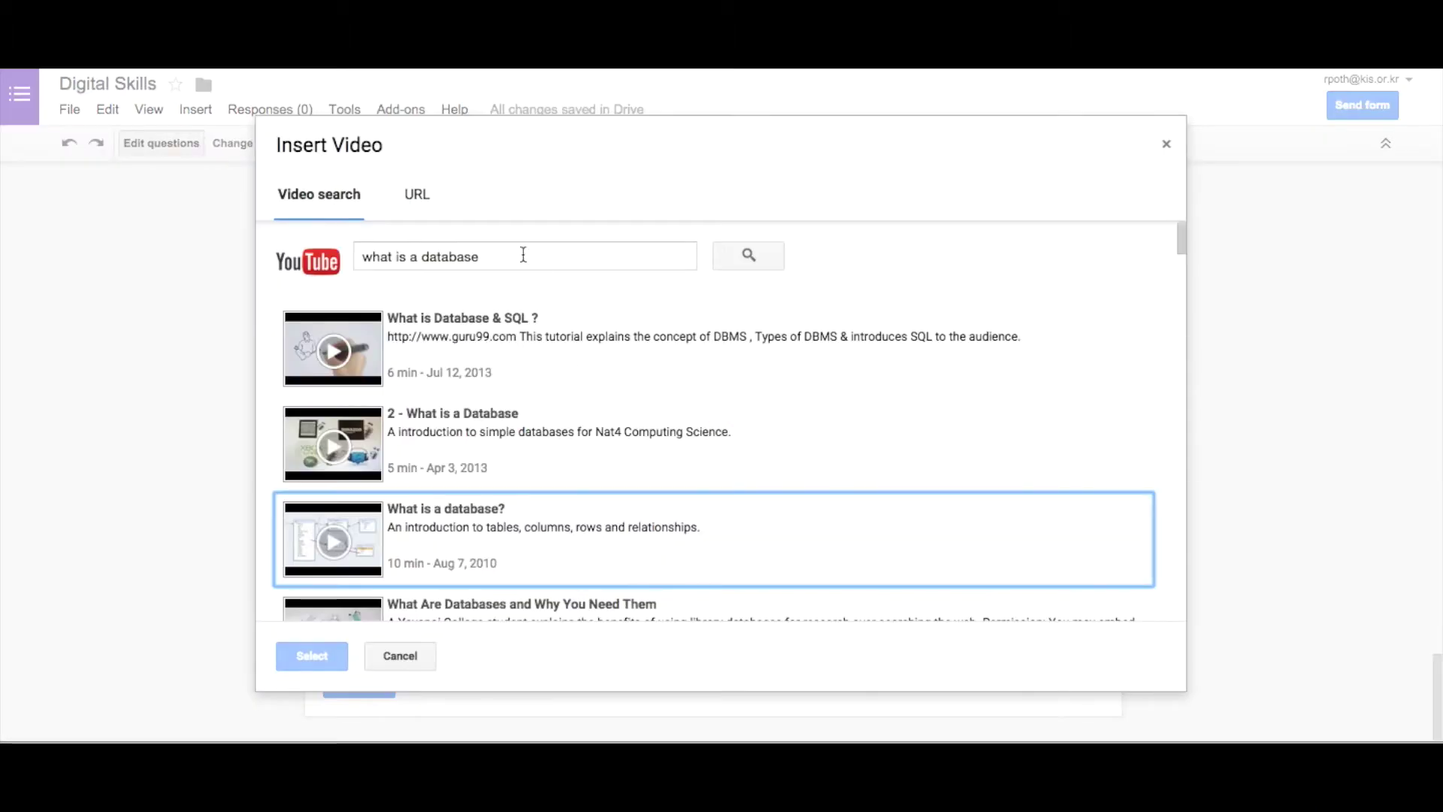
- Search 'what is word processing' and insert the word processing tutorial part 1 video
{"action": "key", "text": "BackSpace"}
{"action": "key", "text": "BackSpace"}
{"action": "key", "text": "BackSpace"}
{"action": "key", "text": "BackSpace"}
{"action": "key", "text": "BackSpace"}
{"action": "key", "text": "BackSpace"}
{"action": "key", "text": "BackSpace"}
{"action": "key", "text": "BackSpace"}
{"action": "key", "text": "BackSpace"}
{"action": "key", "text": "BackSpace"}
{"action": "type", "text": "word processing"}
{"action": "key", "text": "Return"}
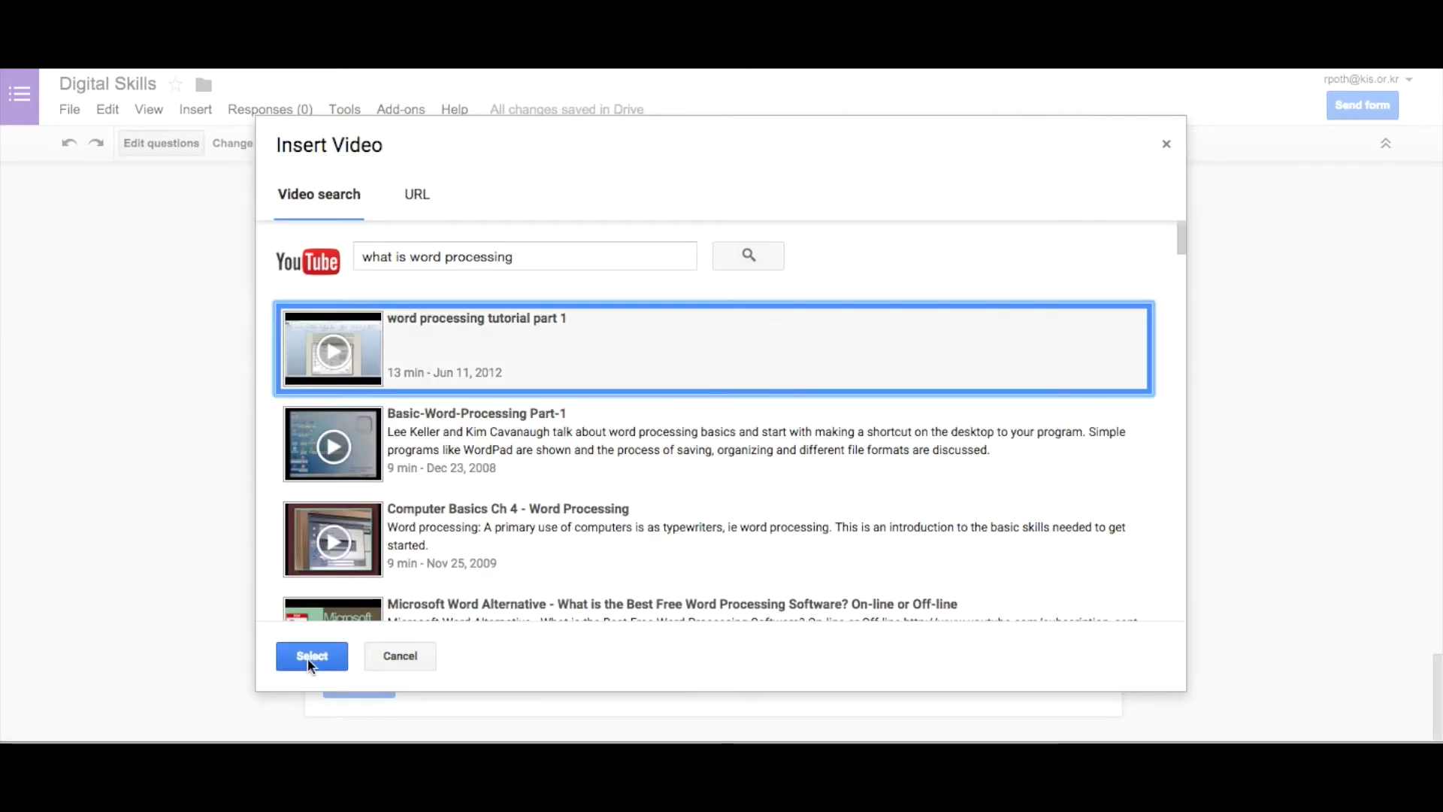
{"action": "left_click", "coordinate": [310, 657]}
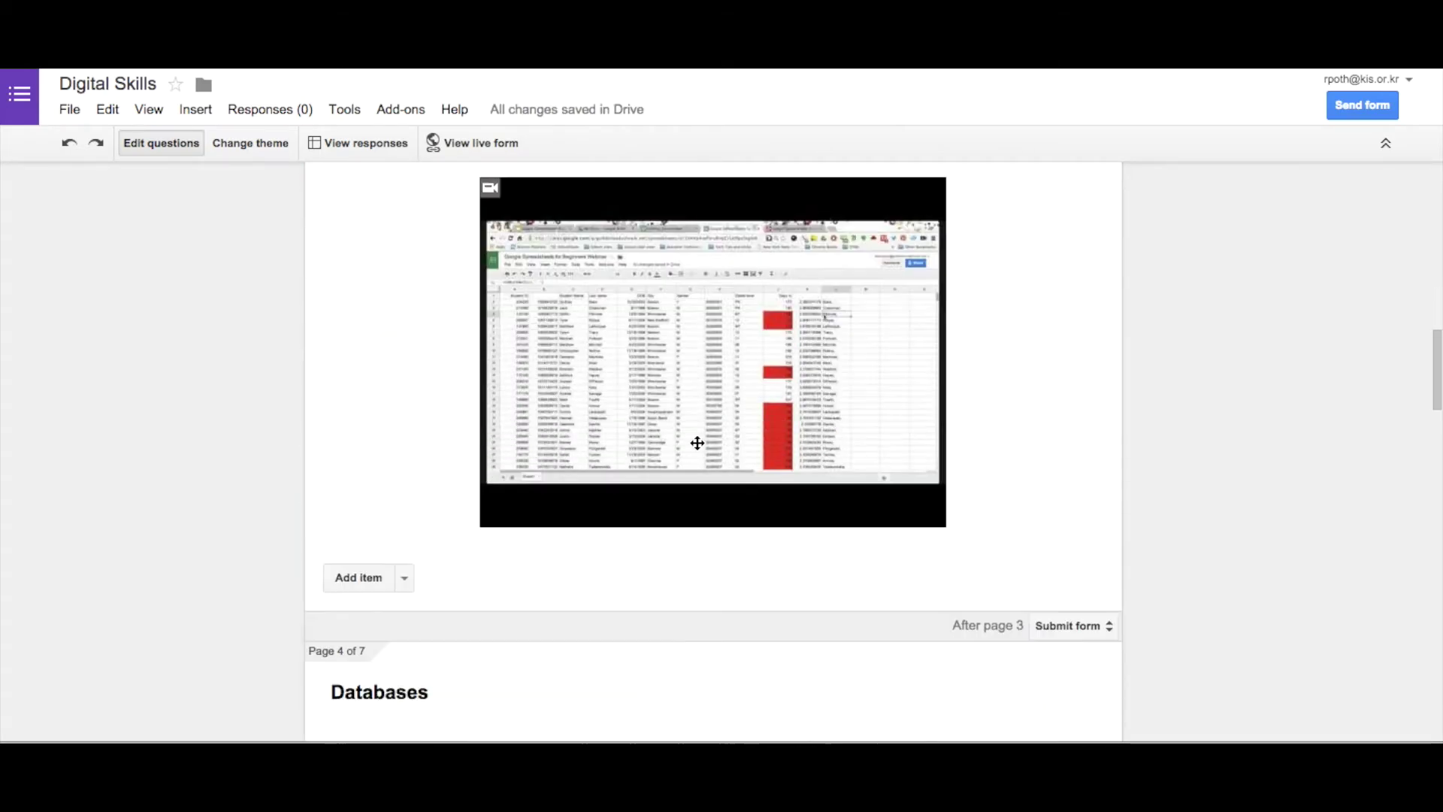
{"action": "scroll", "coordinate": [698, 443], "scroll_direction": "down", "scroll_amount": 20}
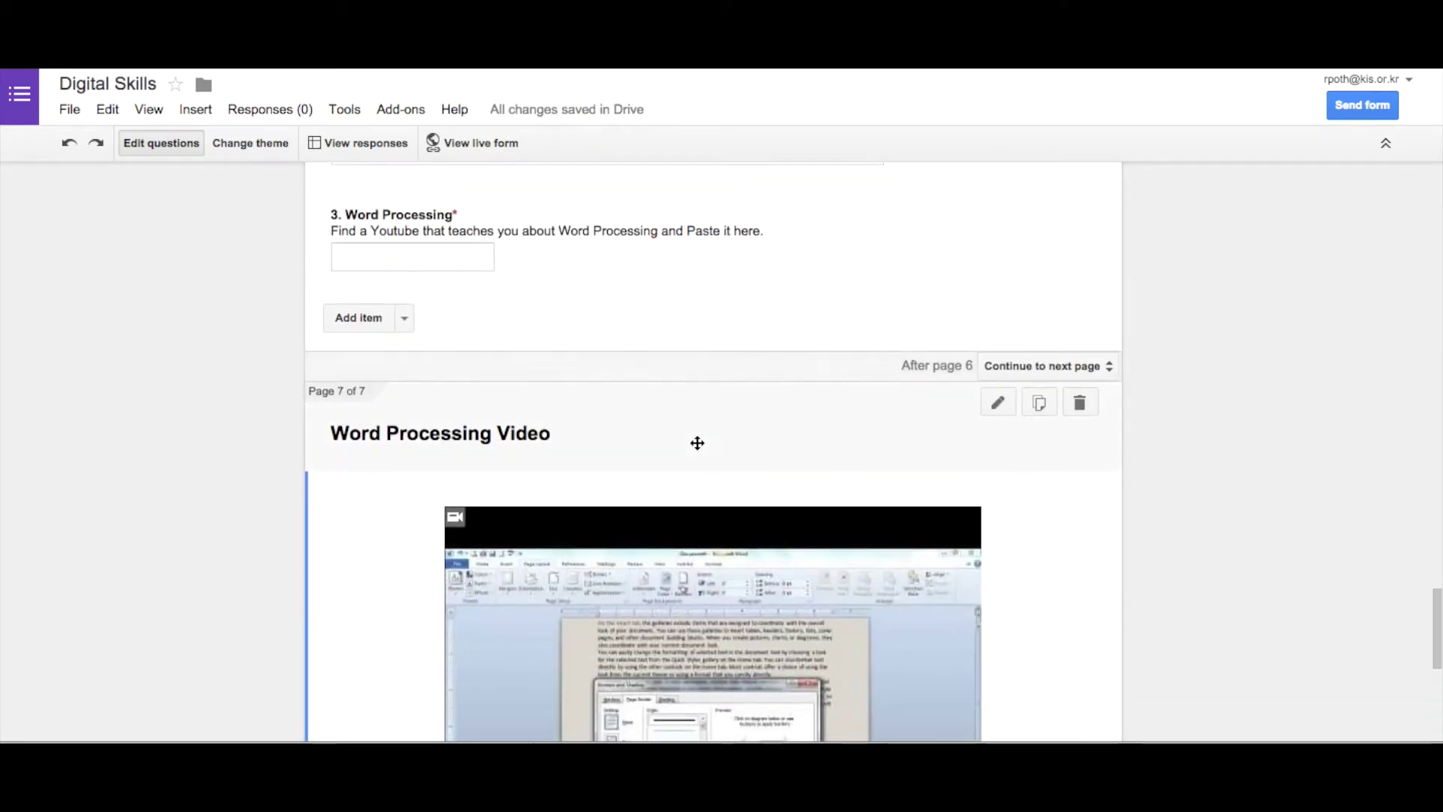
{"action": "scroll", "coordinate": [698, 443], "scroll_direction": "down", "scroll_amount": 5}
{"action": "scroll", "coordinate": [697, 443], "scroll_direction": "up", "scroll_amount": 20}
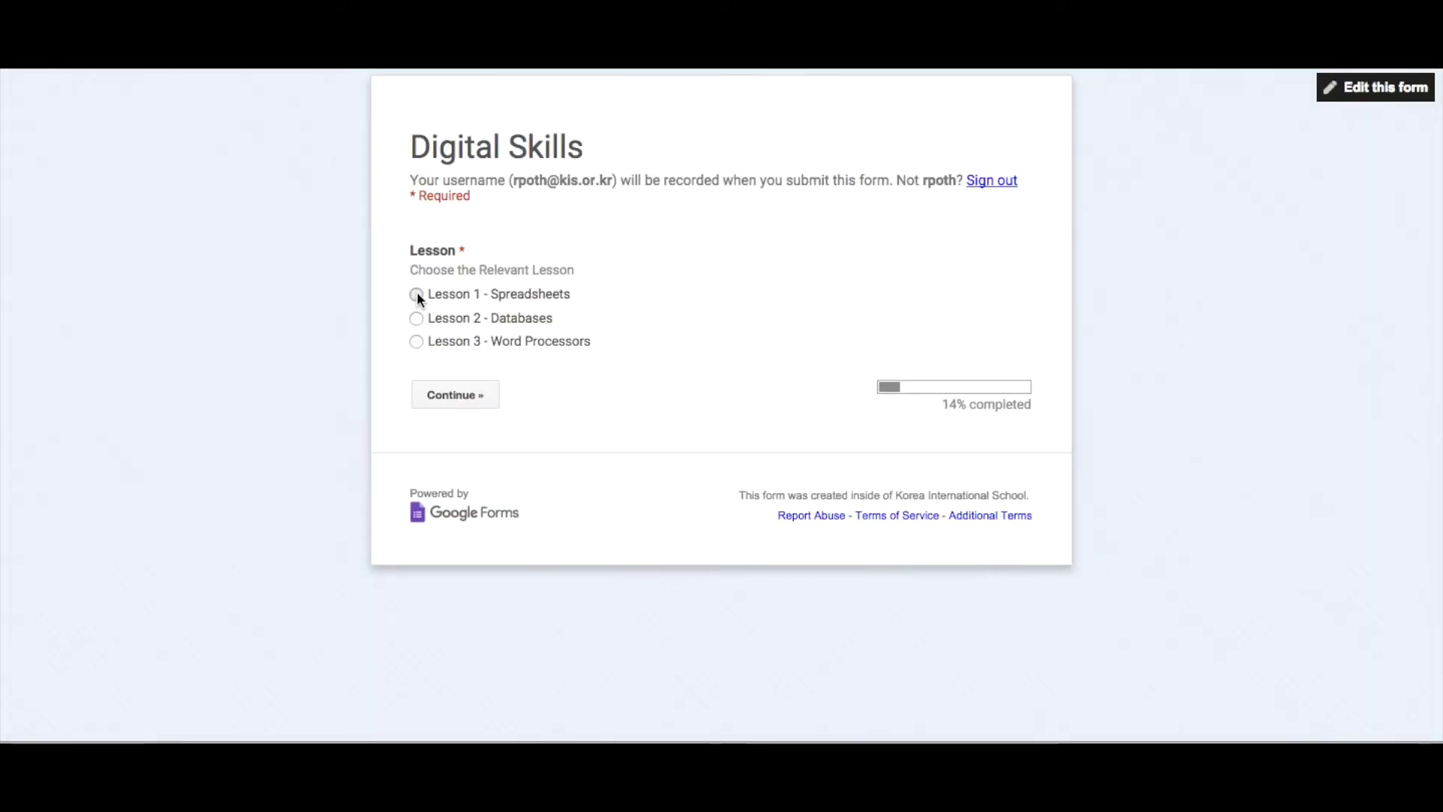
- In the live form, try Lesson 1 - Spreadsheets and go back, then continue with Lesson 3 - Word Processors
{"action": "left_click", "coordinate": [416, 293]}
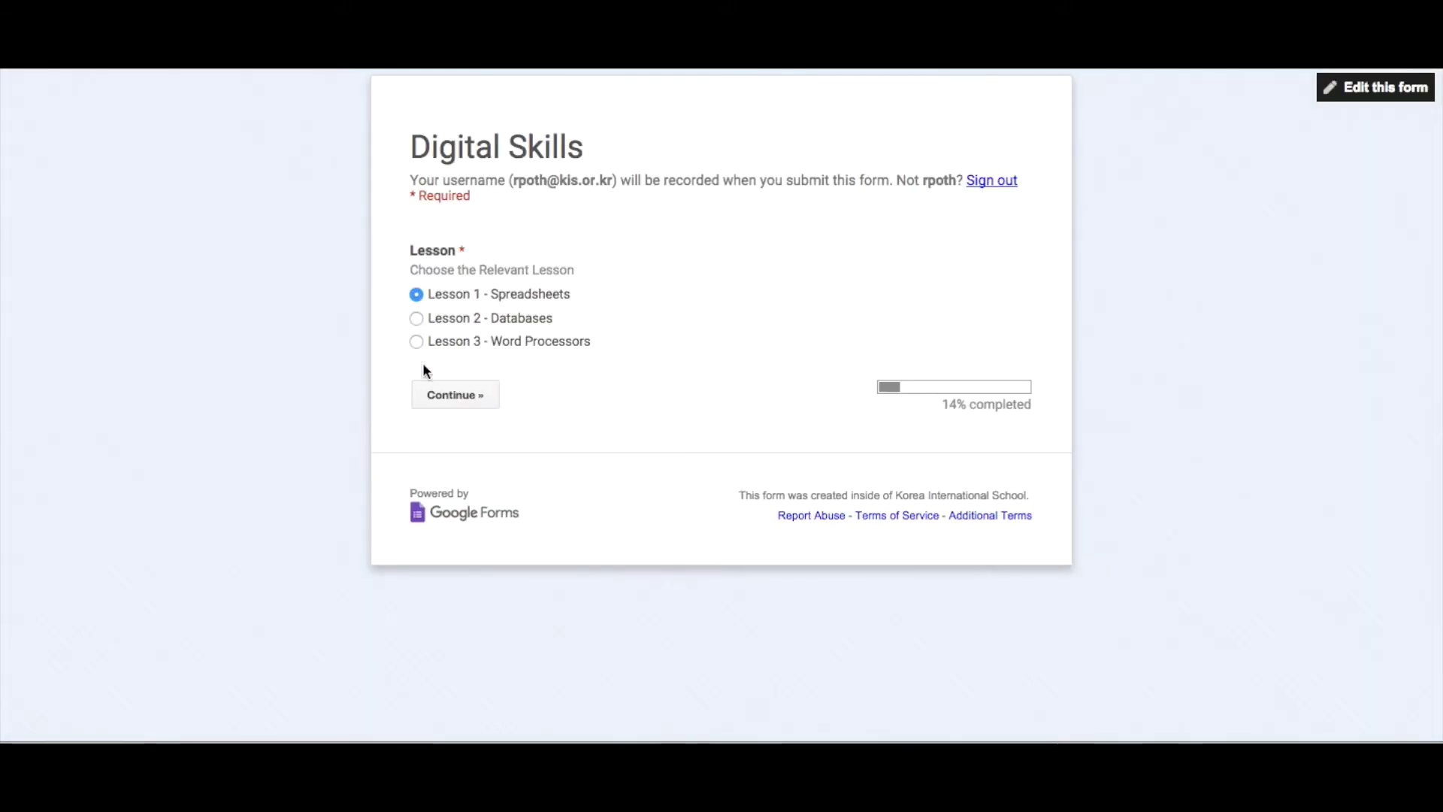
{"action": "left_click", "coordinate": [456, 394]}
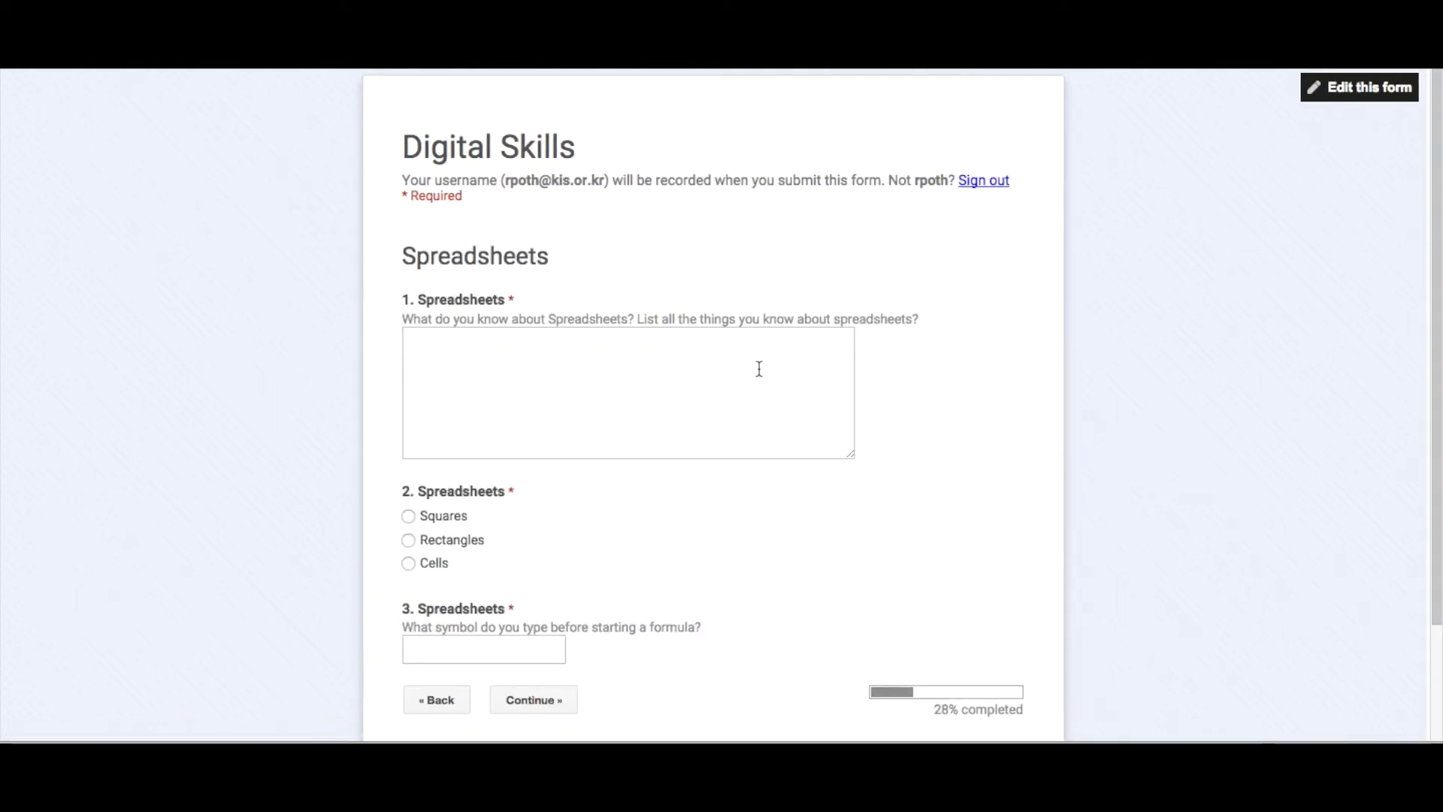
{"action": "left_click", "coordinate": [435, 703]}
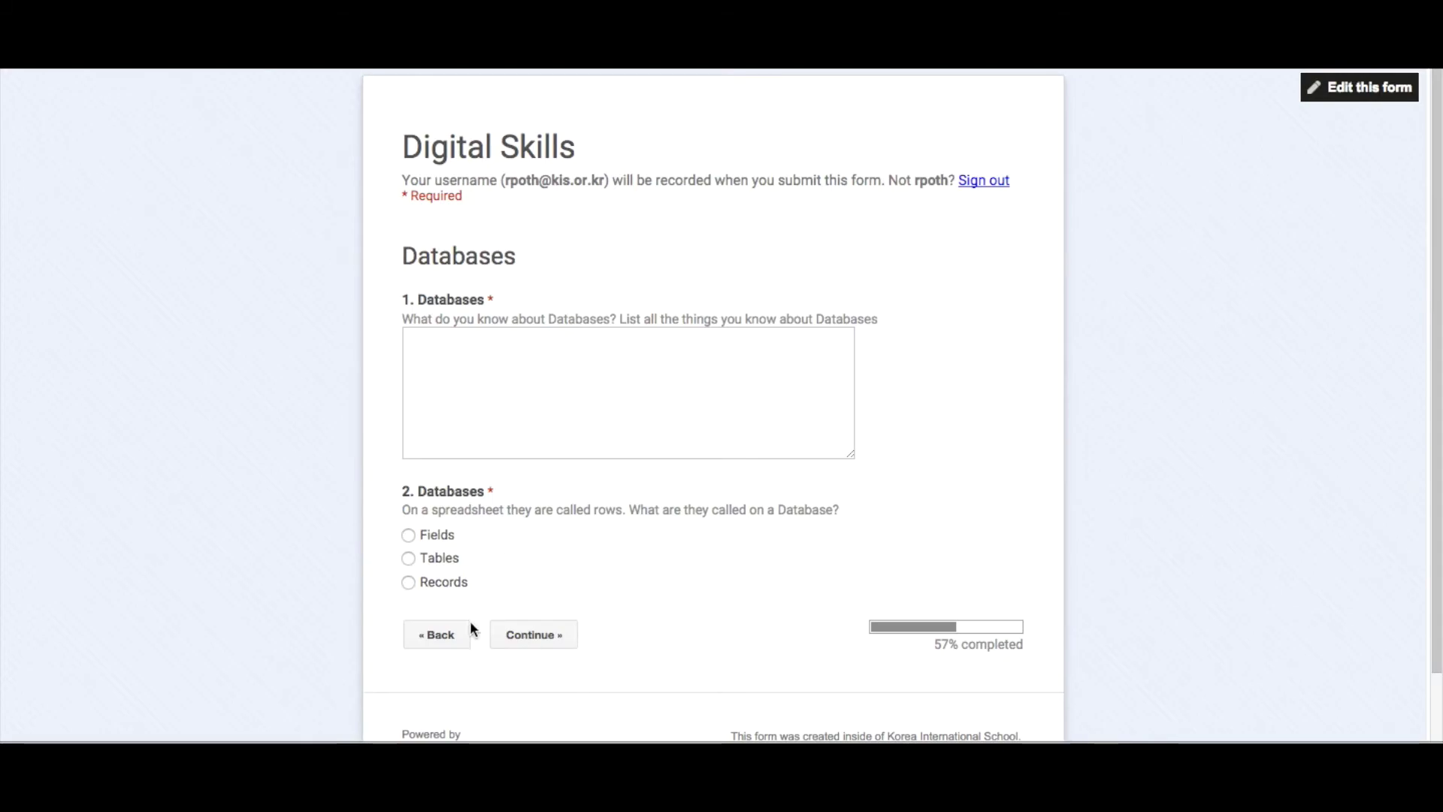
{"action": "left_click", "coordinate": [435, 636]}
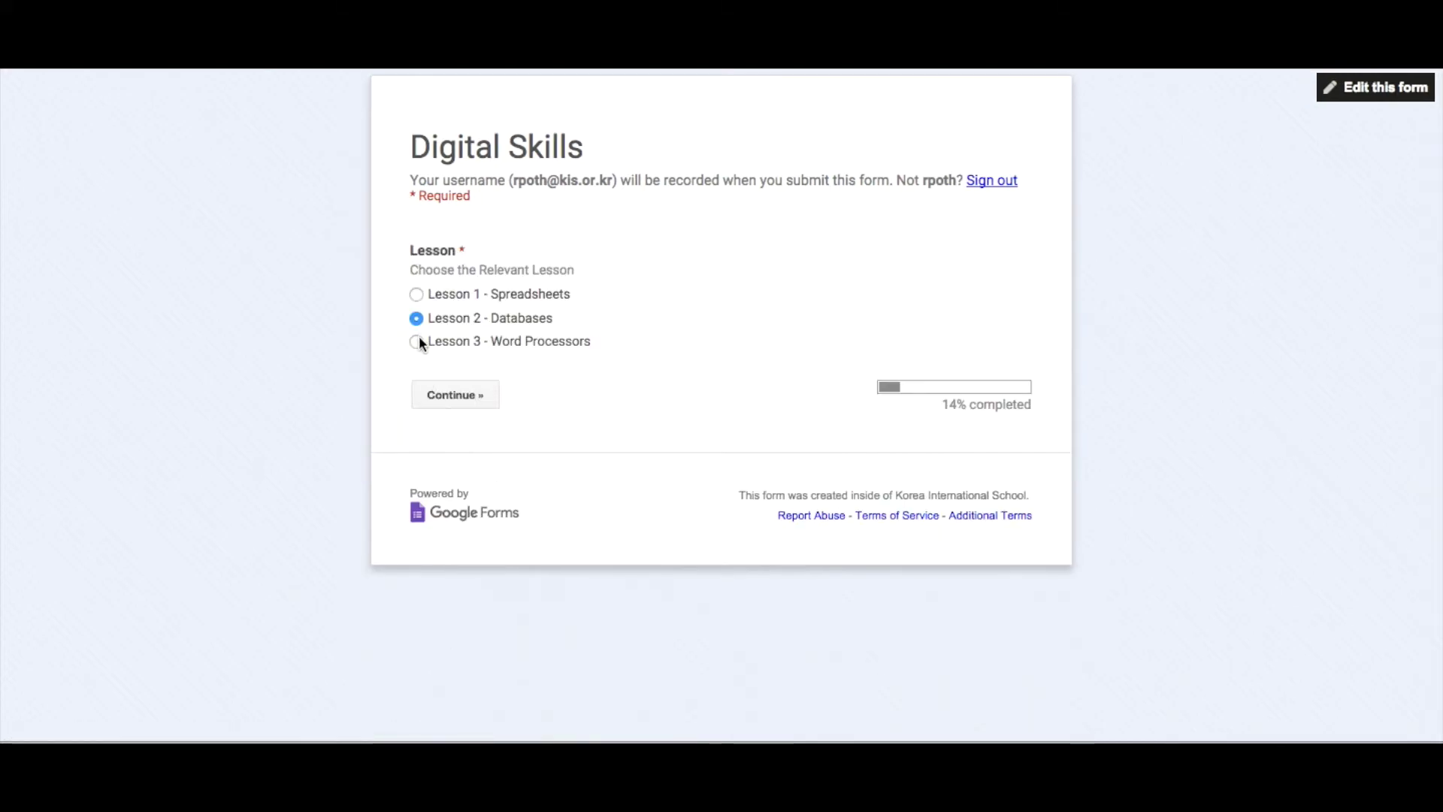
{"action": "left_click", "coordinate": [418, 342]}
{"action": "left_click", "coordinate": [449, 397]}
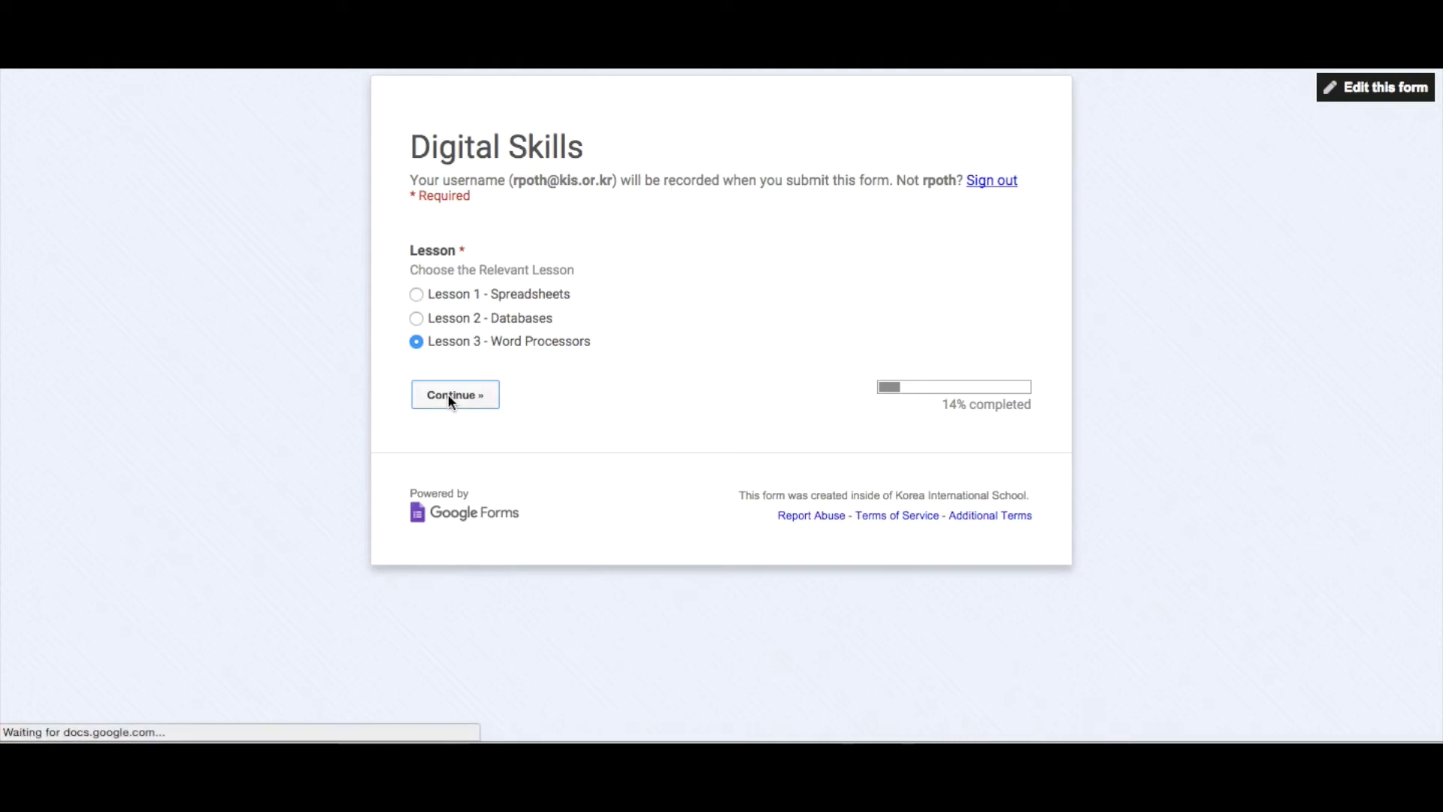
- Answer the Word Processing questions with 'dassdas' and a pasted link, then reach the Word Processing Video page
{"action": "scroll", "coordinate": [711, 505], "scroll_direction": "down", "scroll_amount": 3}
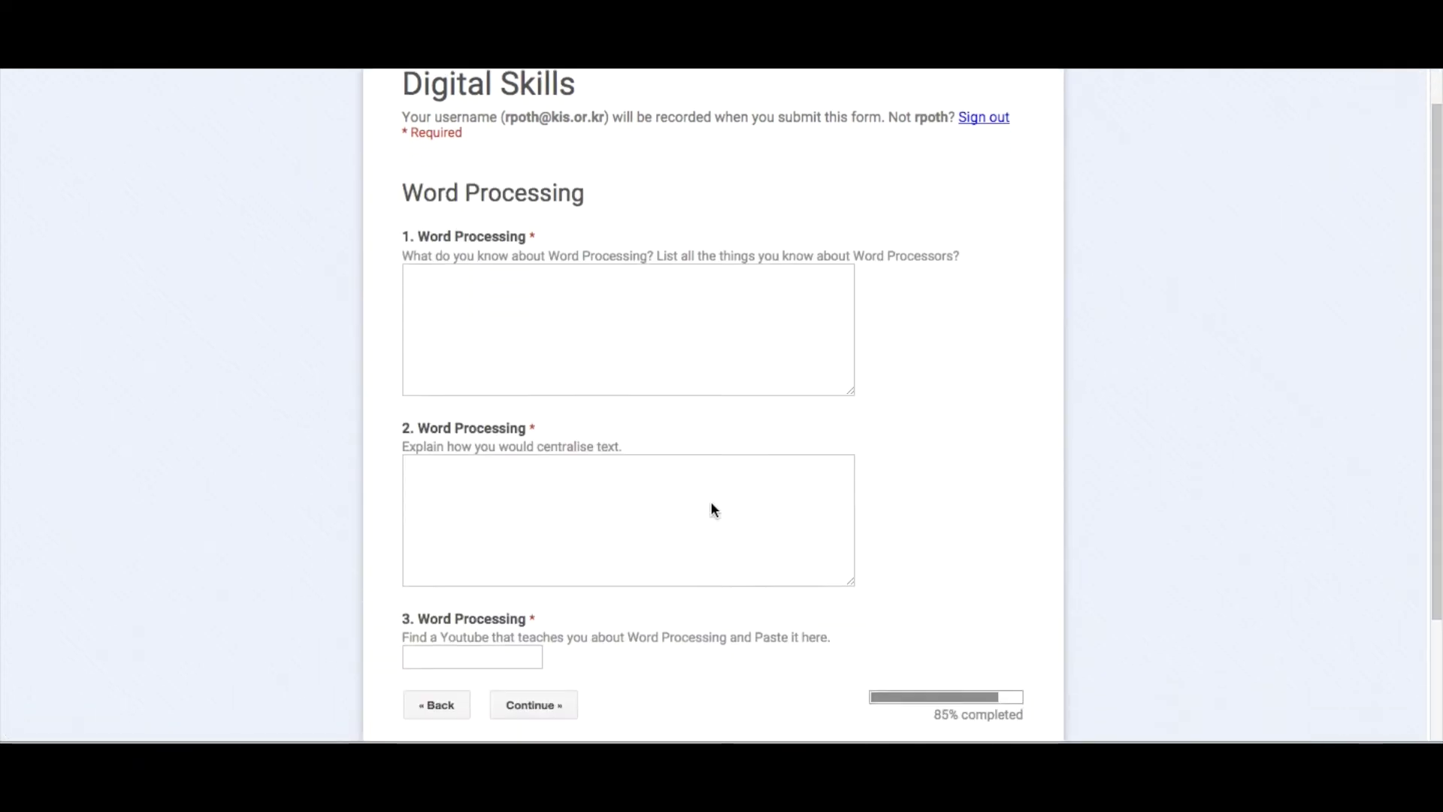
{"action": "scroll", "coordinate": [576, 294], "scroll_direction": "up", "scroll_amount": 1}
{"action": "left_click", "coordinate": [577, 293]}
{"action": "type", "text": "dassdas"}
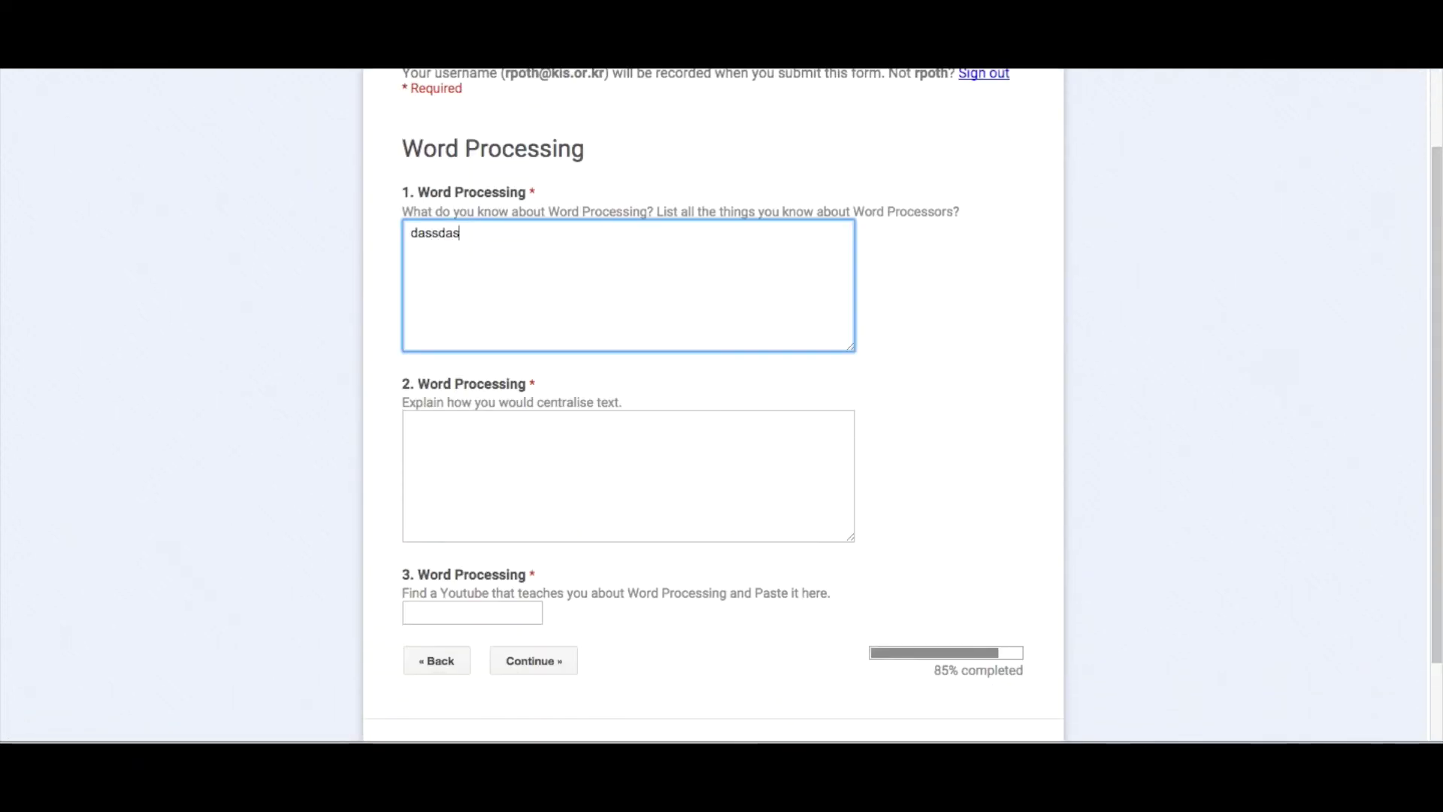
{"action": "left_click", "coordinate": [539, 464]}
{"action": "scroll", "coordinate": [474, 639], "scroll_direction": "down", "scroll_amount": 1}
{"action": "left_click", "coordinate": [425, 556]}
{"action": "type", "text": "http://www.google.com"}
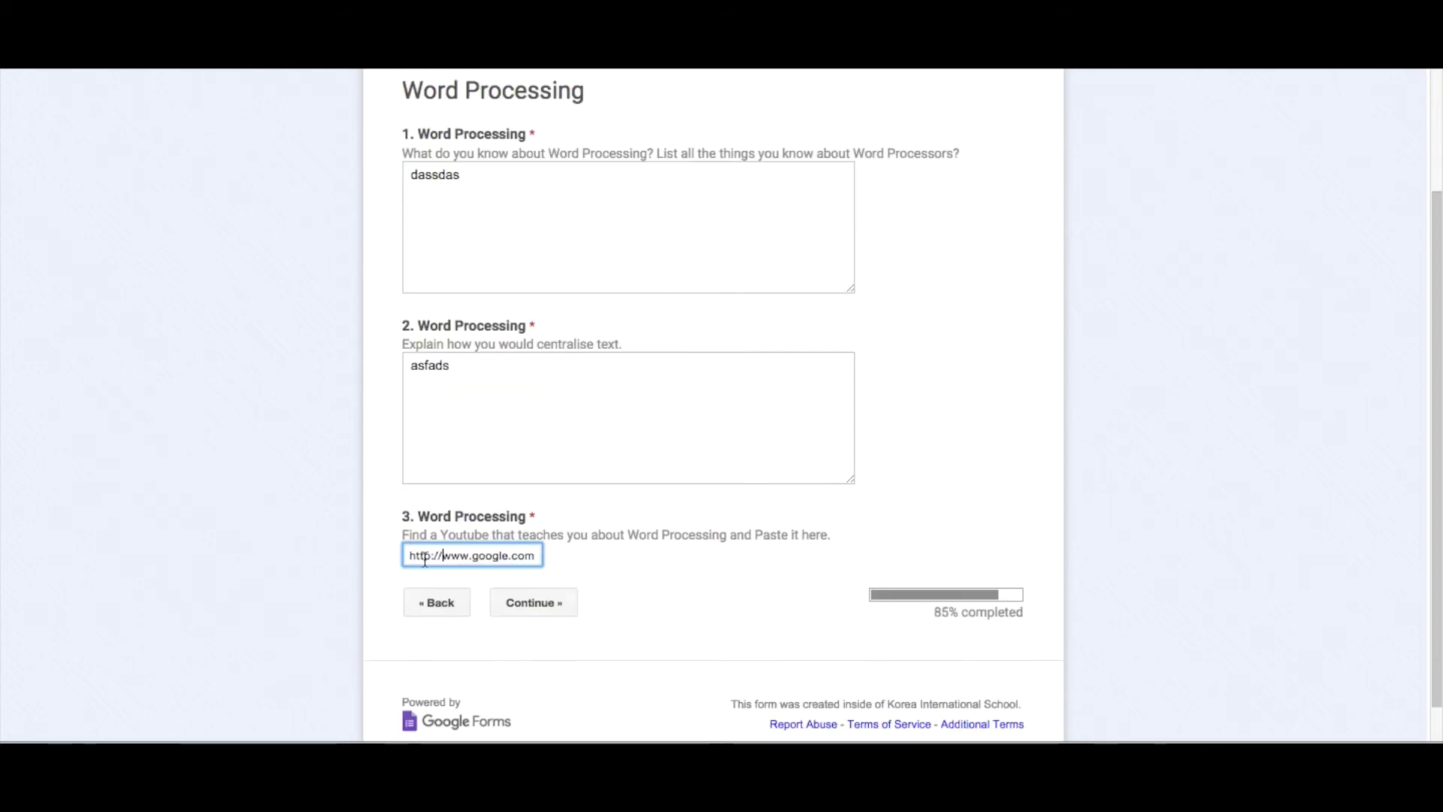
{"action": "left_click", "coordinate": [536, 606]}
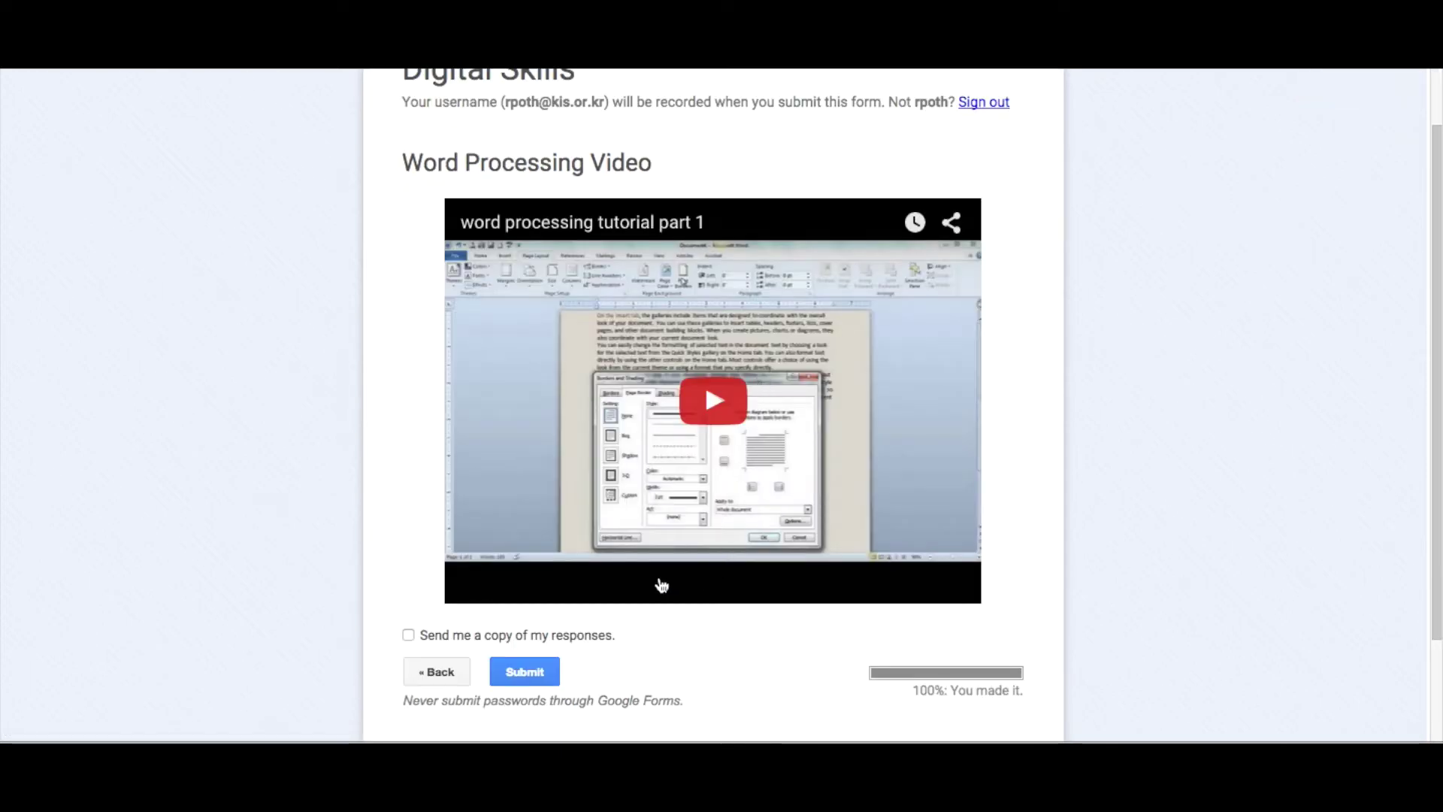
{"action": "scroll", "coordinate": [545, 641], "scroll_direction": "down", "scroll_amount": 1}
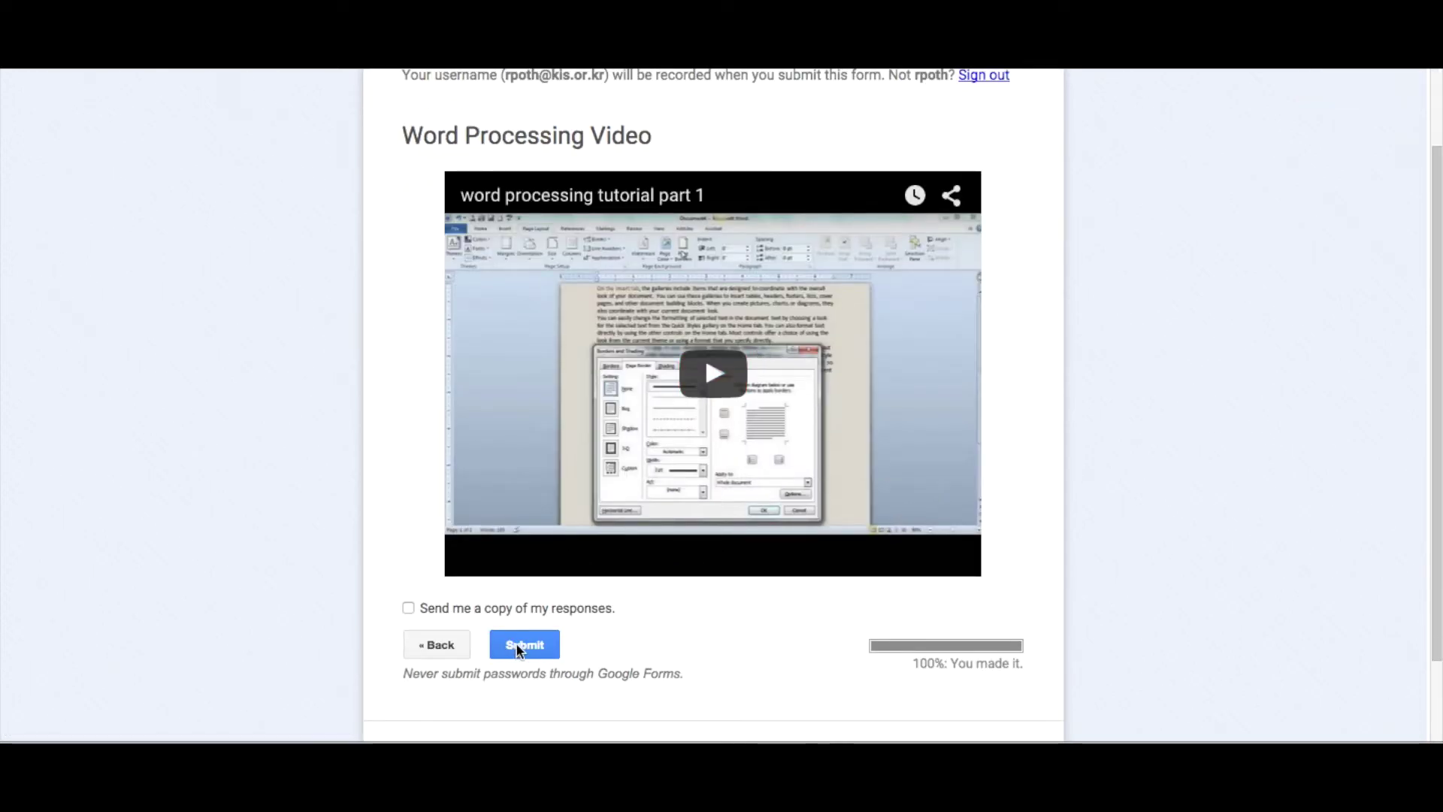
{"action": "scroll", "coordinate": [693, 339], "scroll_direction": "up", "scroll_amount": 2}
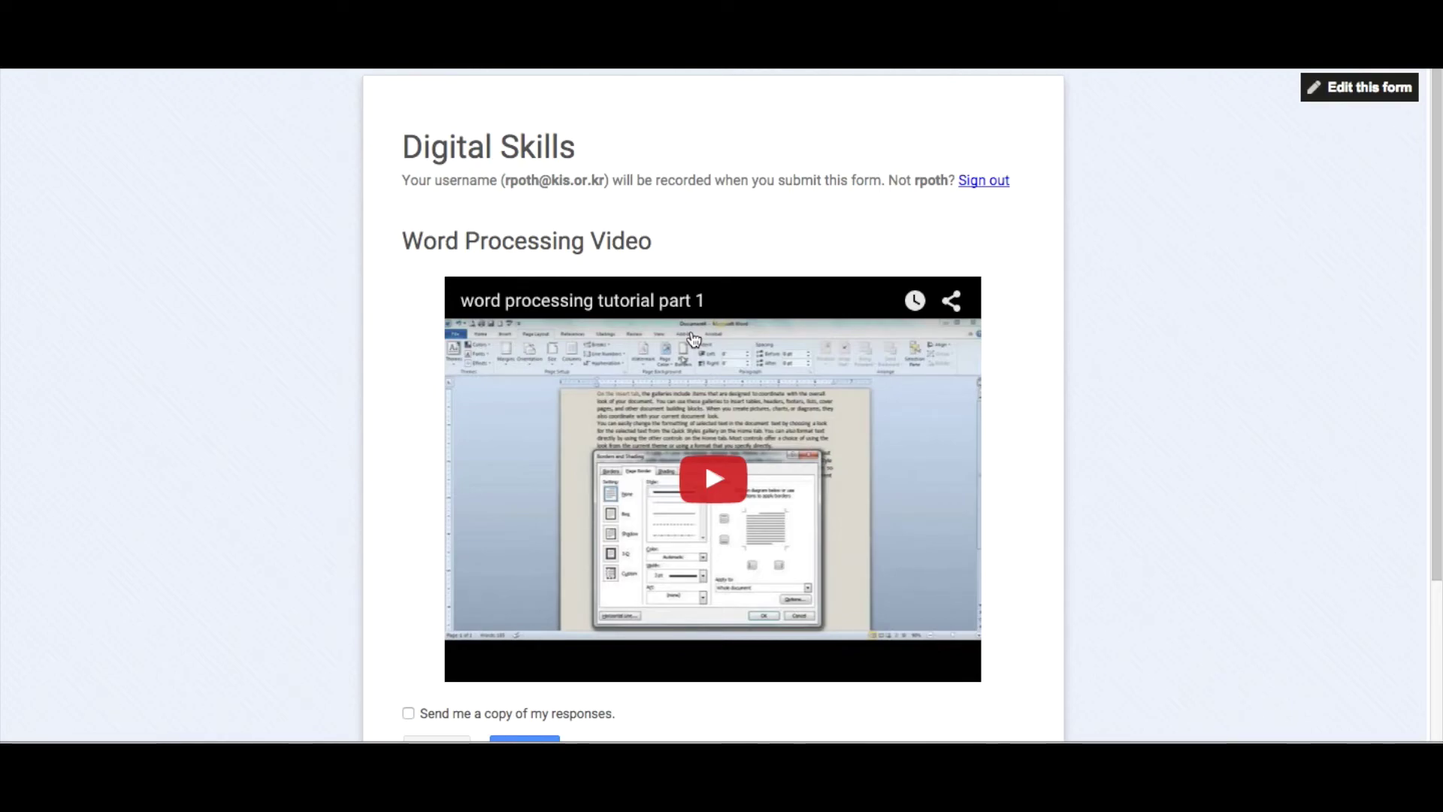
- Close the live form and add 'Lesson 4 - Robotics' as the Lesson question's fourth choice
{"action": "key", "text": "ctrl+w"}
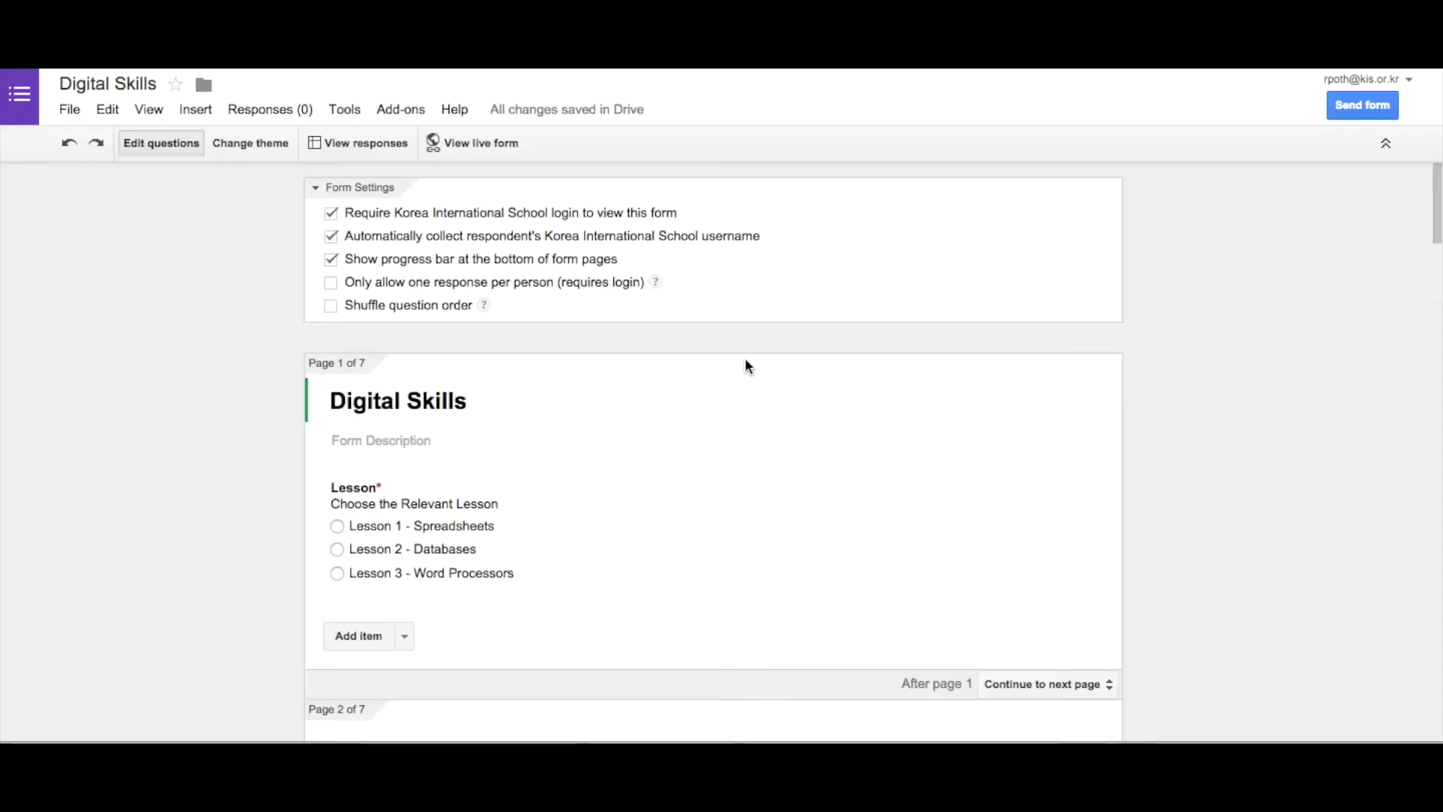
{"action": "mouse_move", "coordinate": [774, 545]}
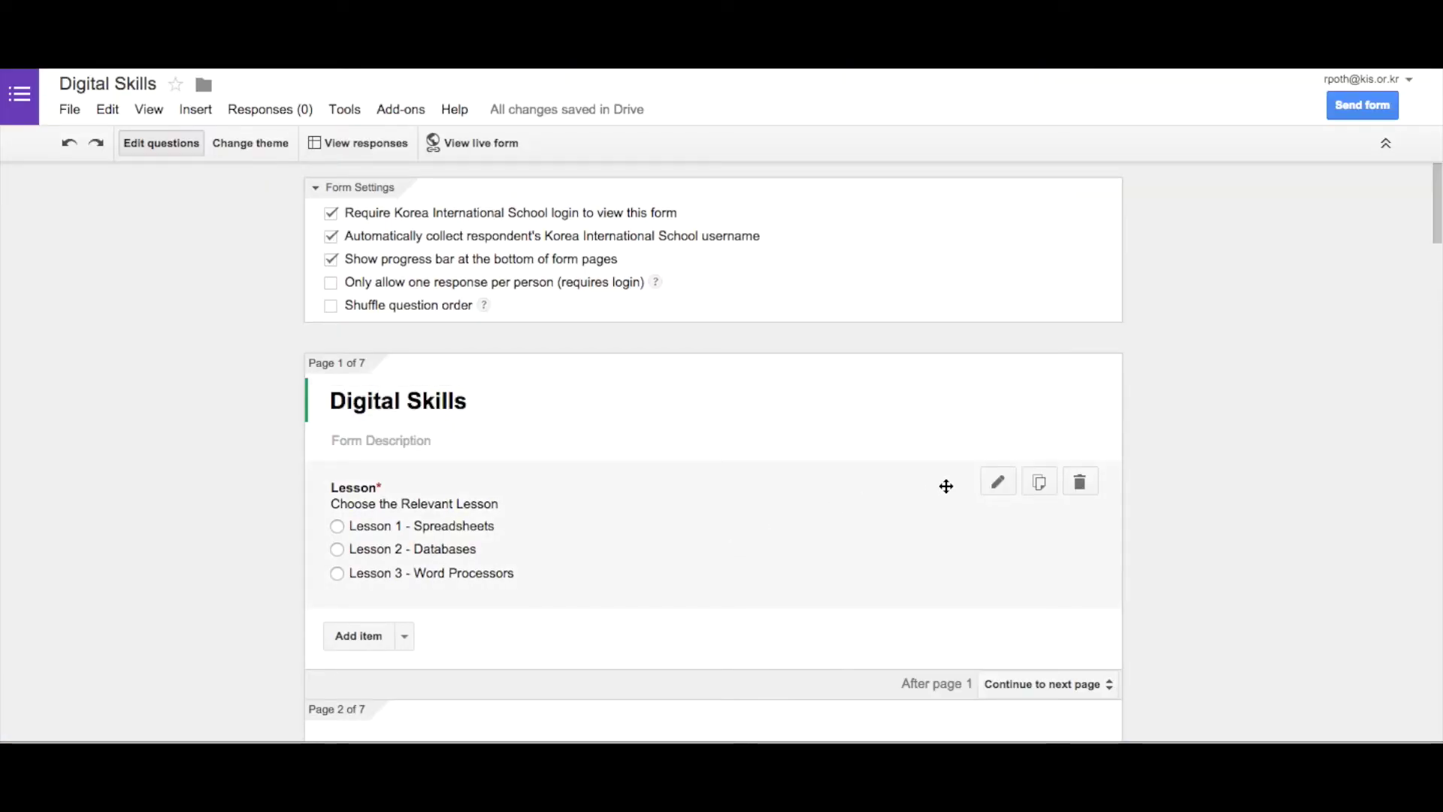
{"action": "left_click", "coordinate": [996, 483]}
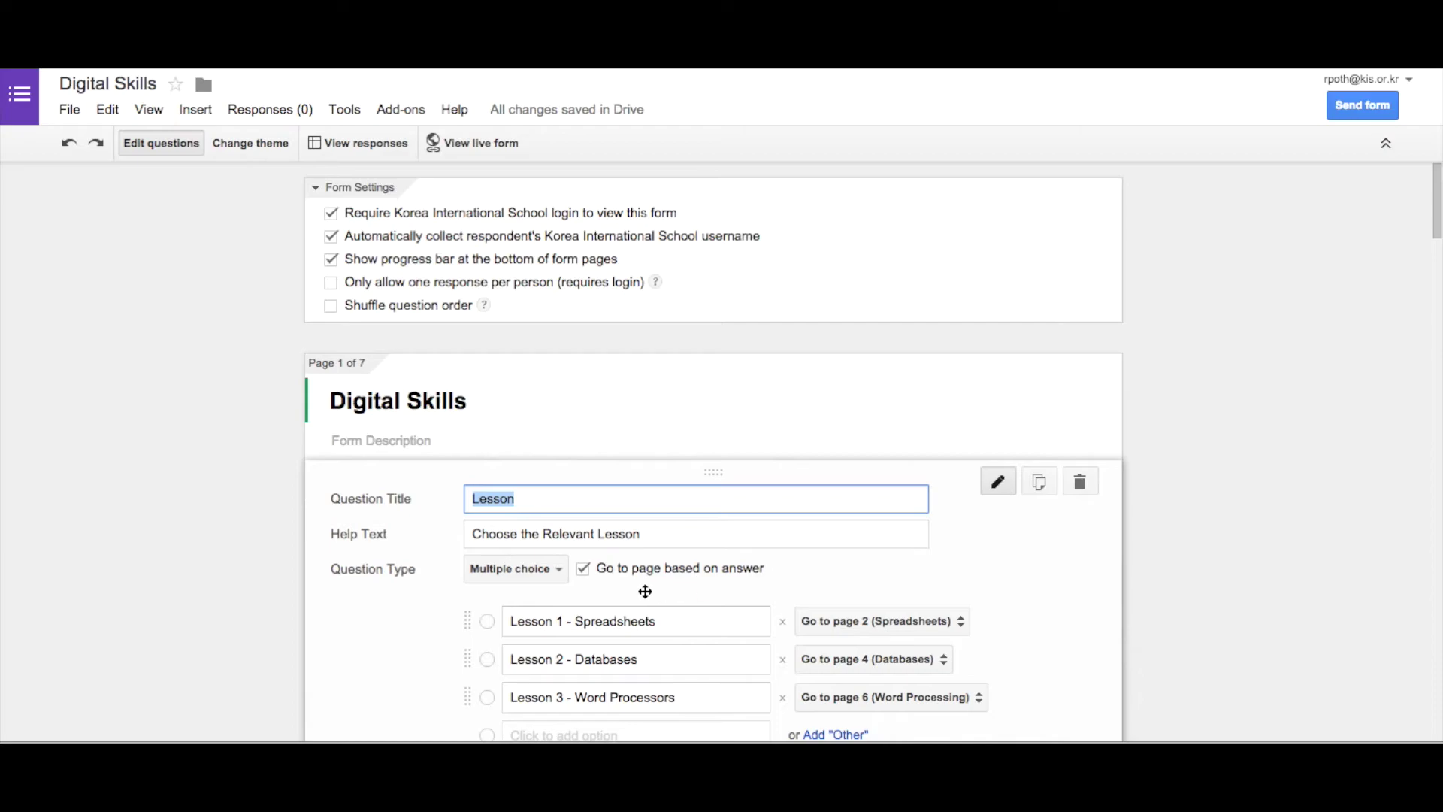
{"action": "left_click", "coordinate": [635, 594]}
{"action": "type", "text": "L"}
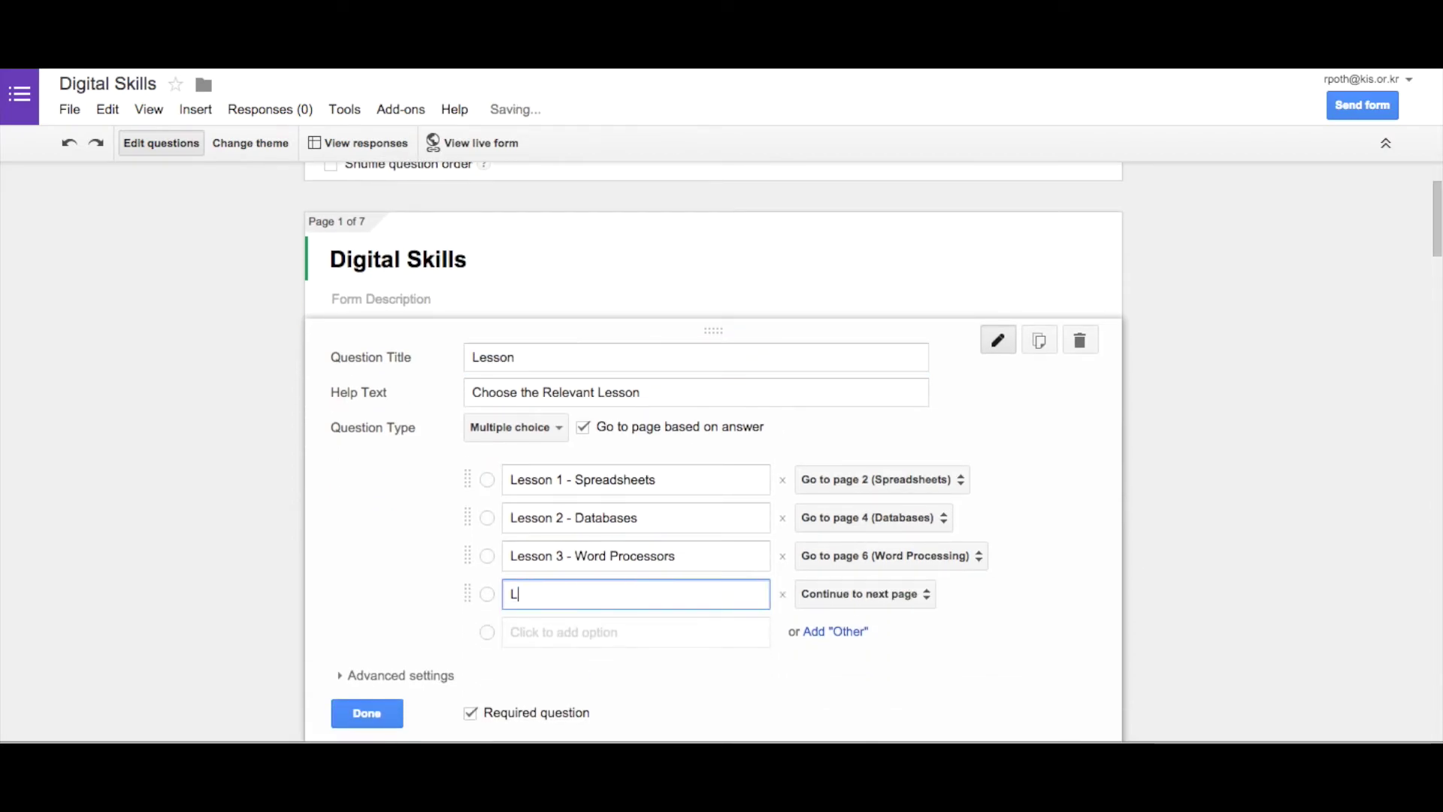
{"action": "type", "text": "esson 4 - Rob"}
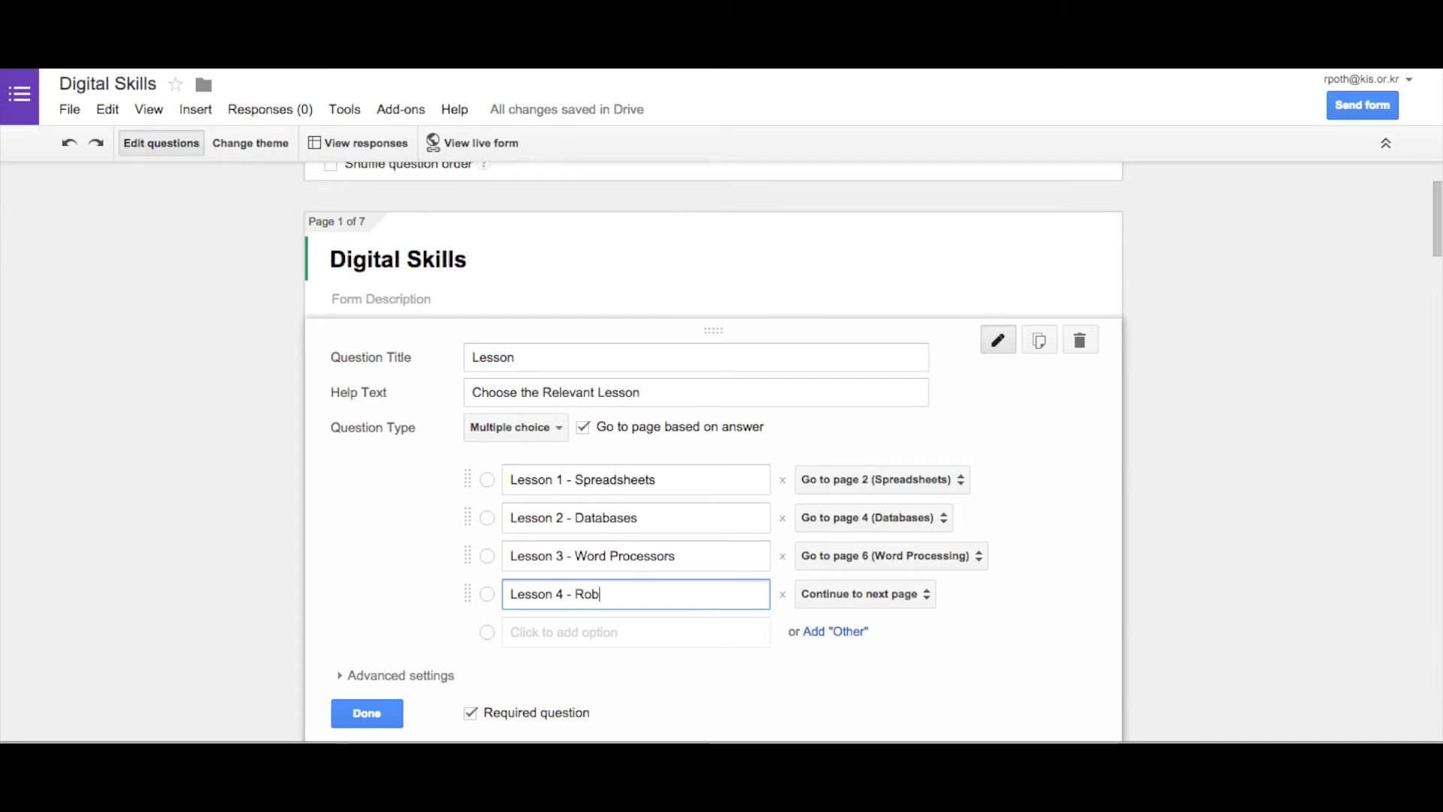
{"action": "type", "text": "toics"}
{"action": "key", "text": "BackSpace"}
{"action": "key", "text": "BackSpace"}
{"action": "key", "text": "BackSpace"}
{"action": "type", "text": "cs"}
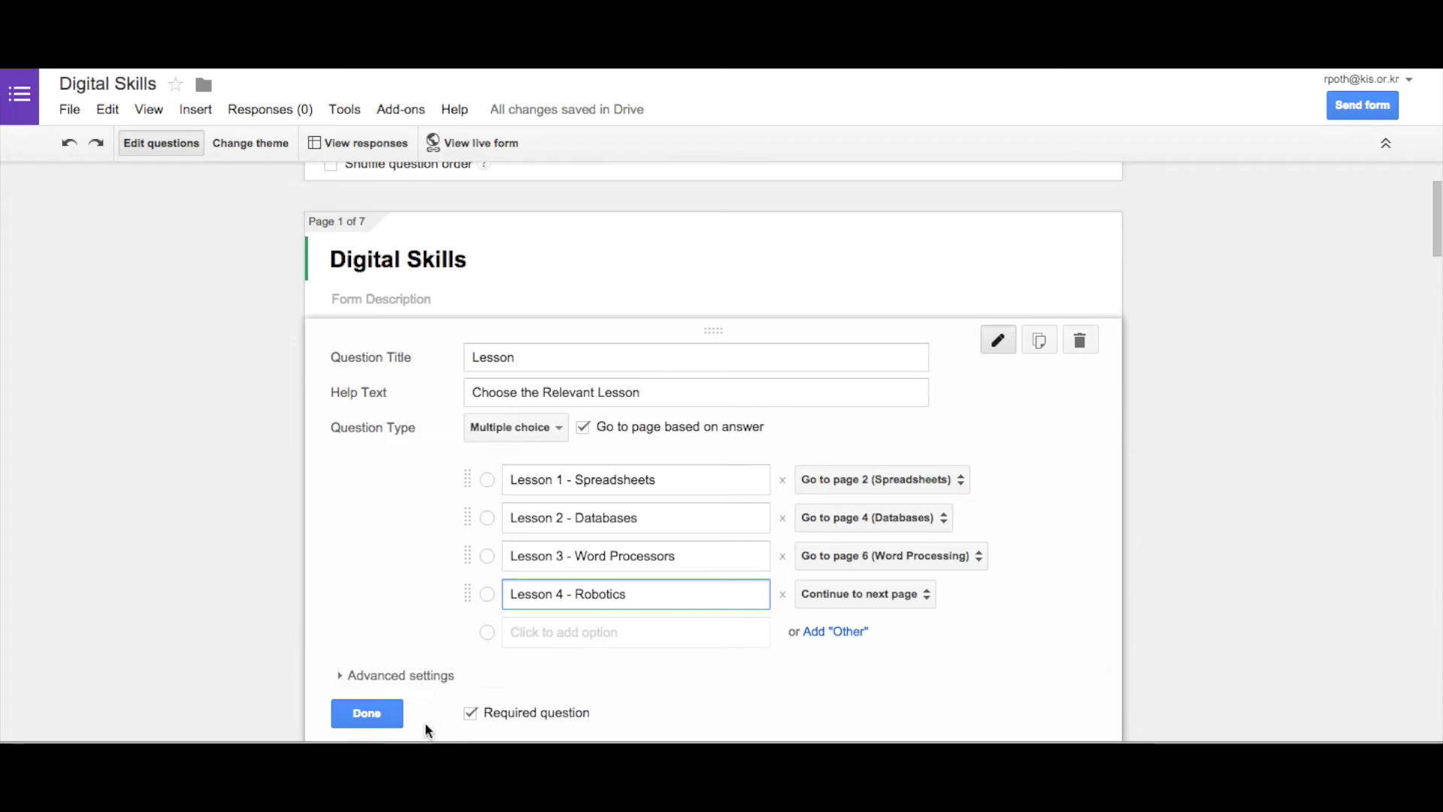
{"action": "left_click", "coordinate": [366, 713]}
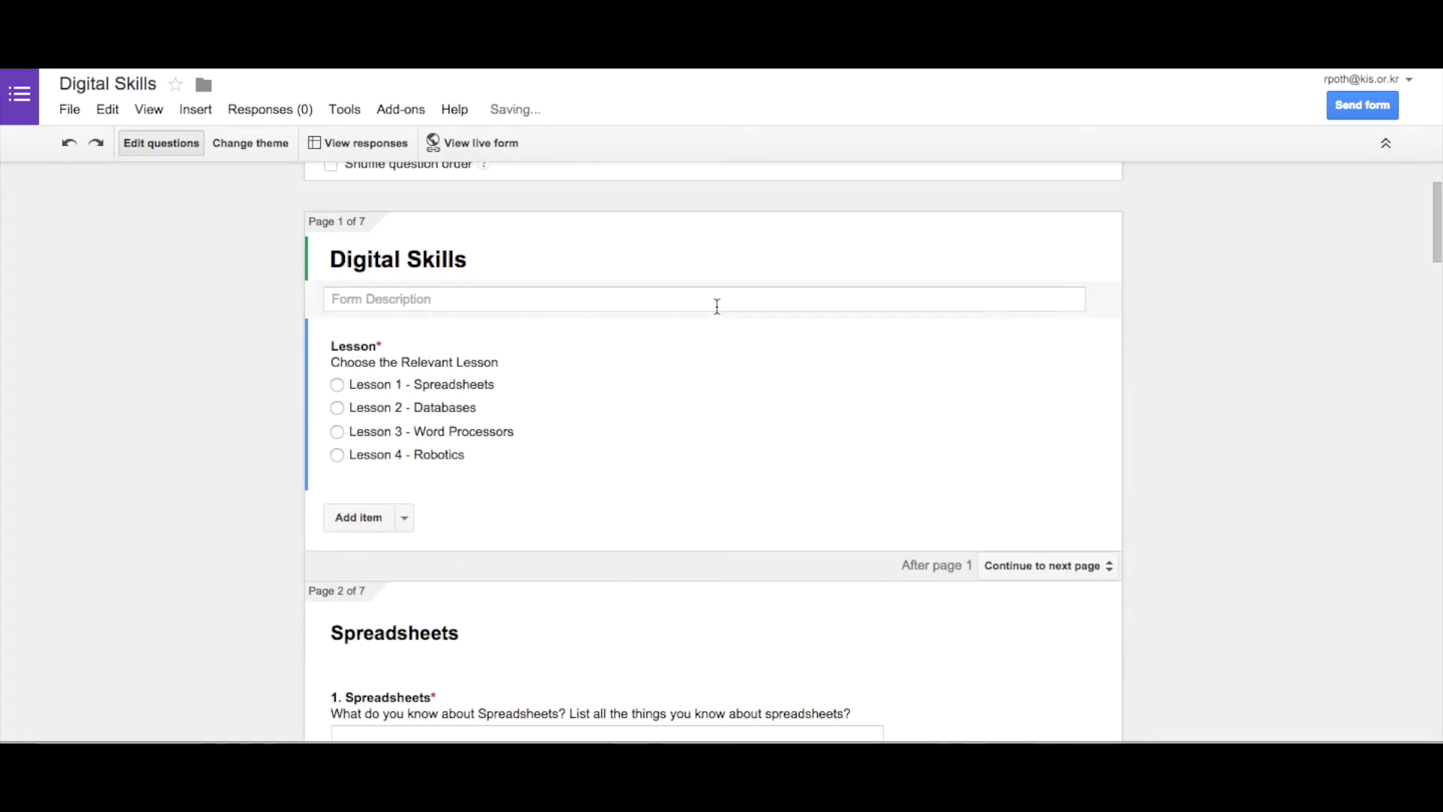
- Add a page break at the form's end titled 'Lesson 4 Robotics'
{"action": "scroll", "coordinate": [662, 500], "scroll_direction": "down", "scroll_amount": 5}
{"action": "scroll", "coordinate": [662, 499], "scroll_direction": "down", "scroll_amount": 20}
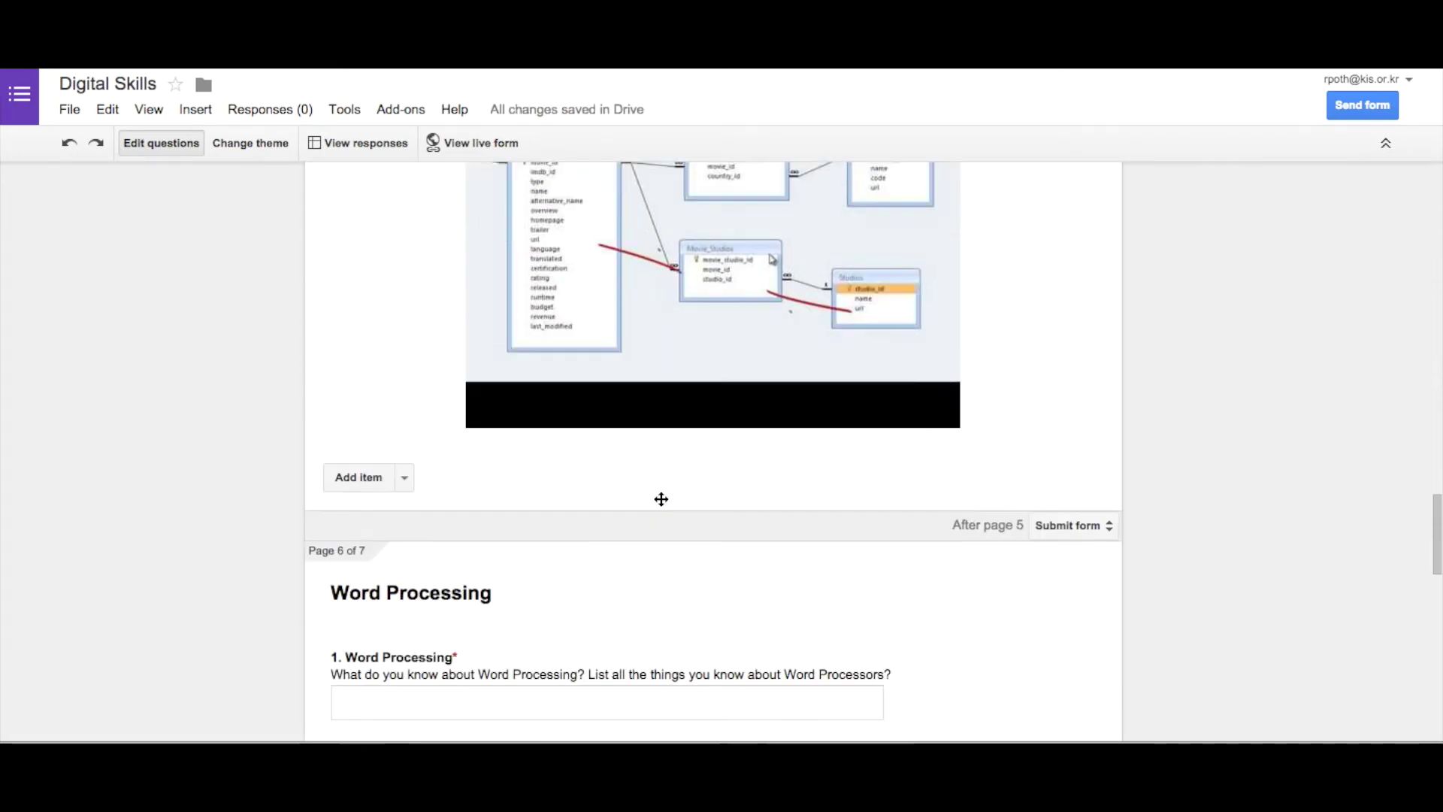
{"action": "scroll", "coordinate": [661, 500], "scroll_direction": "down", "scroll_amount": 7}
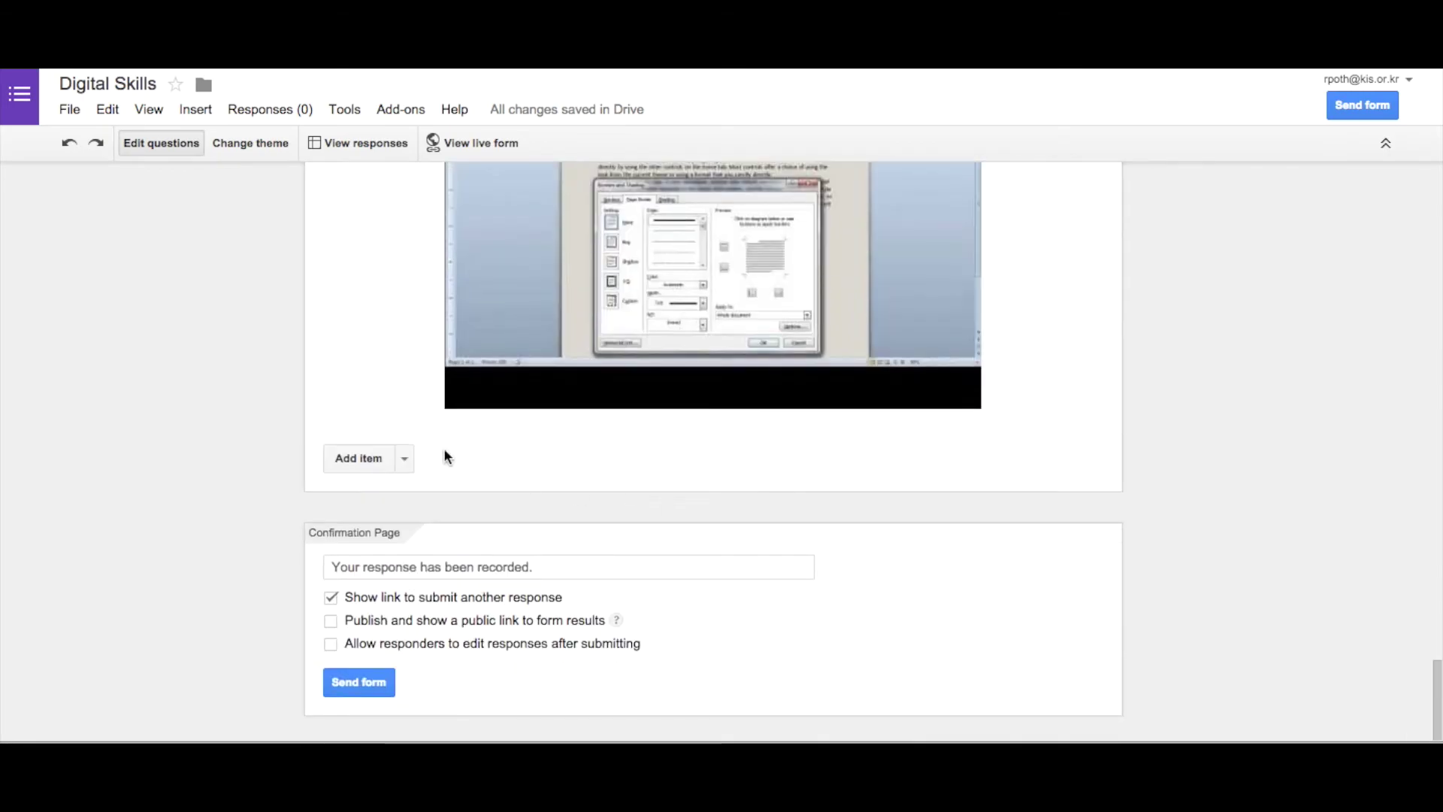
{"action": "left_click", "coordinate": [406, 460]}
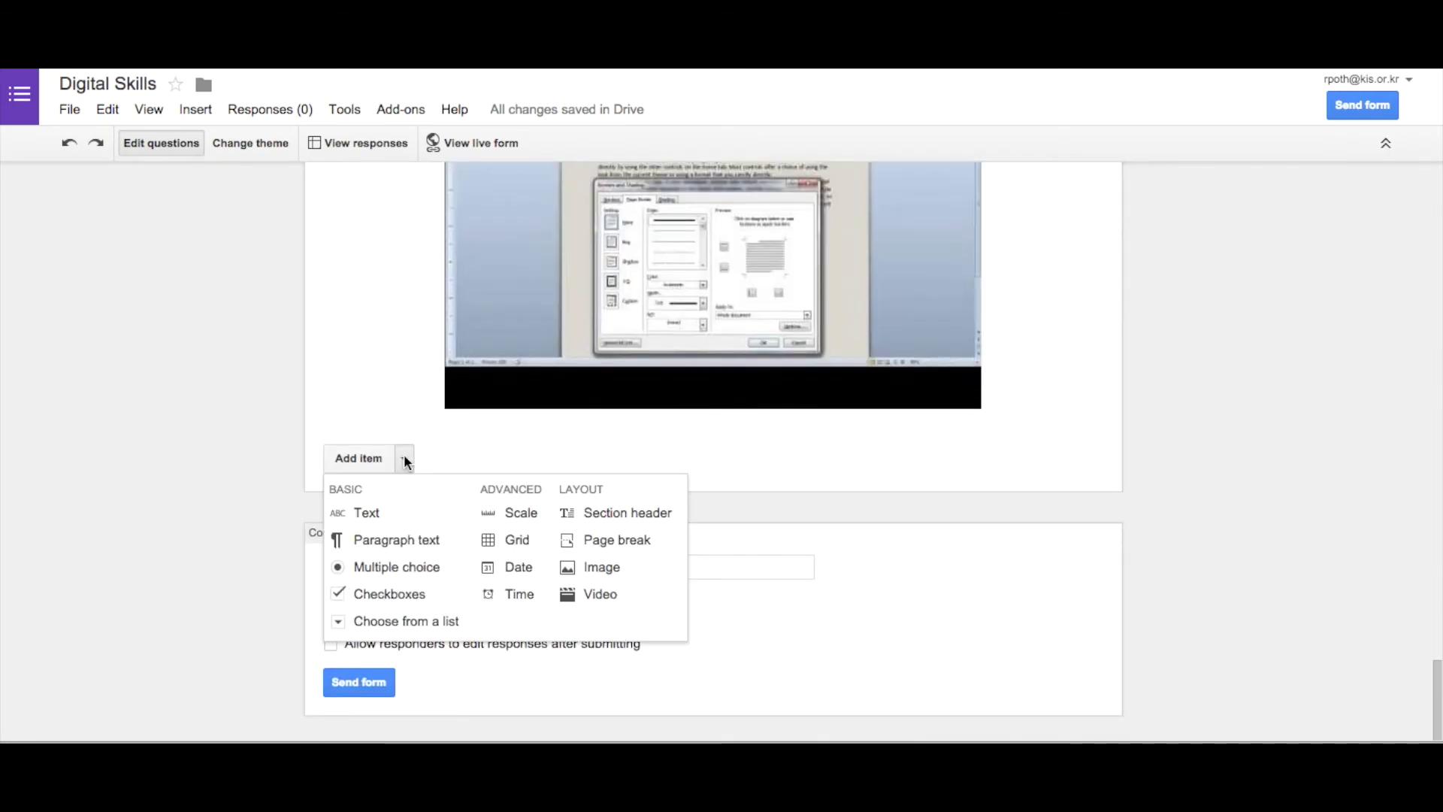
{"action": "left_click", "coordinate": [645, 541]}
{"action": "type", "text": "Lesso"}
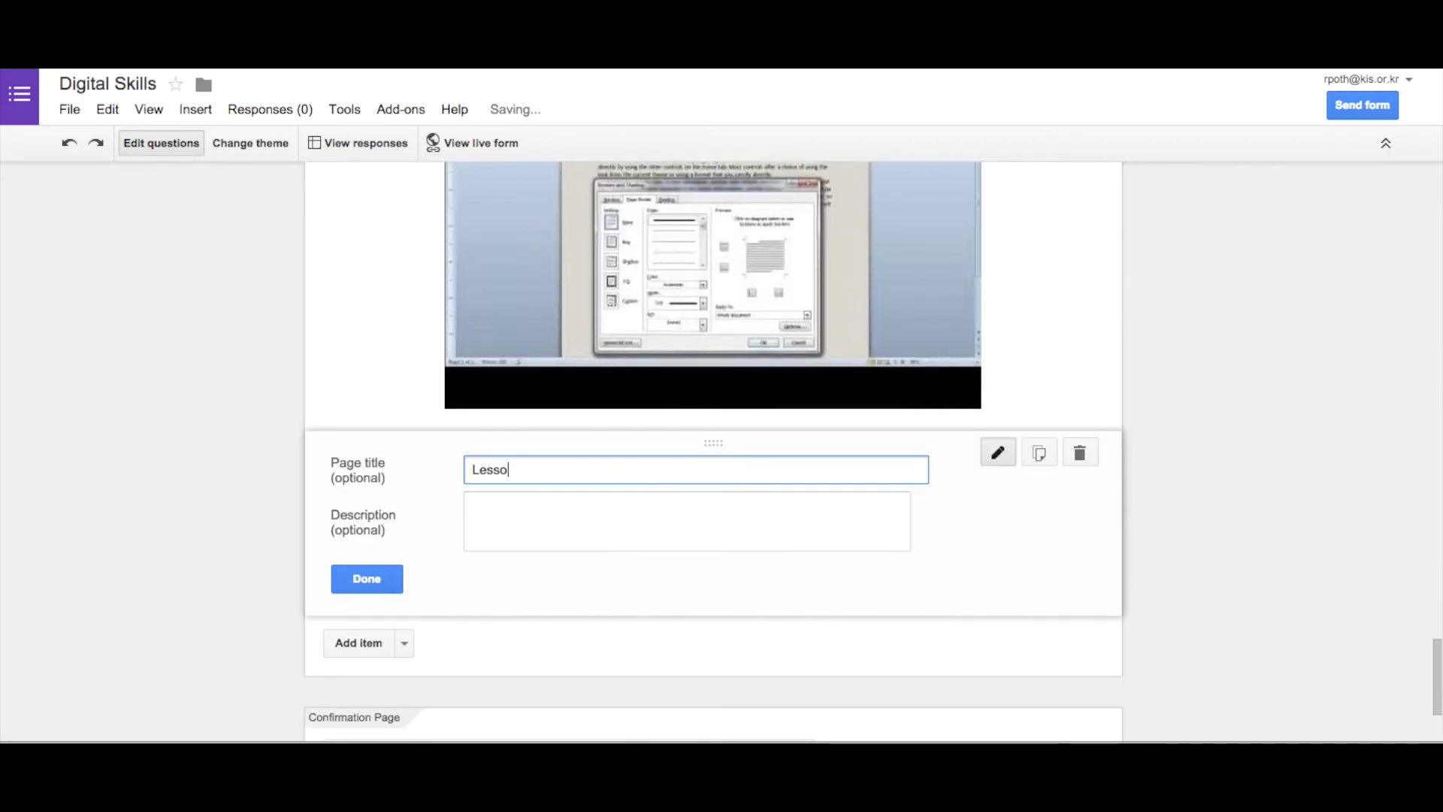
{"action": "type", "text": "n 4 Ro"}
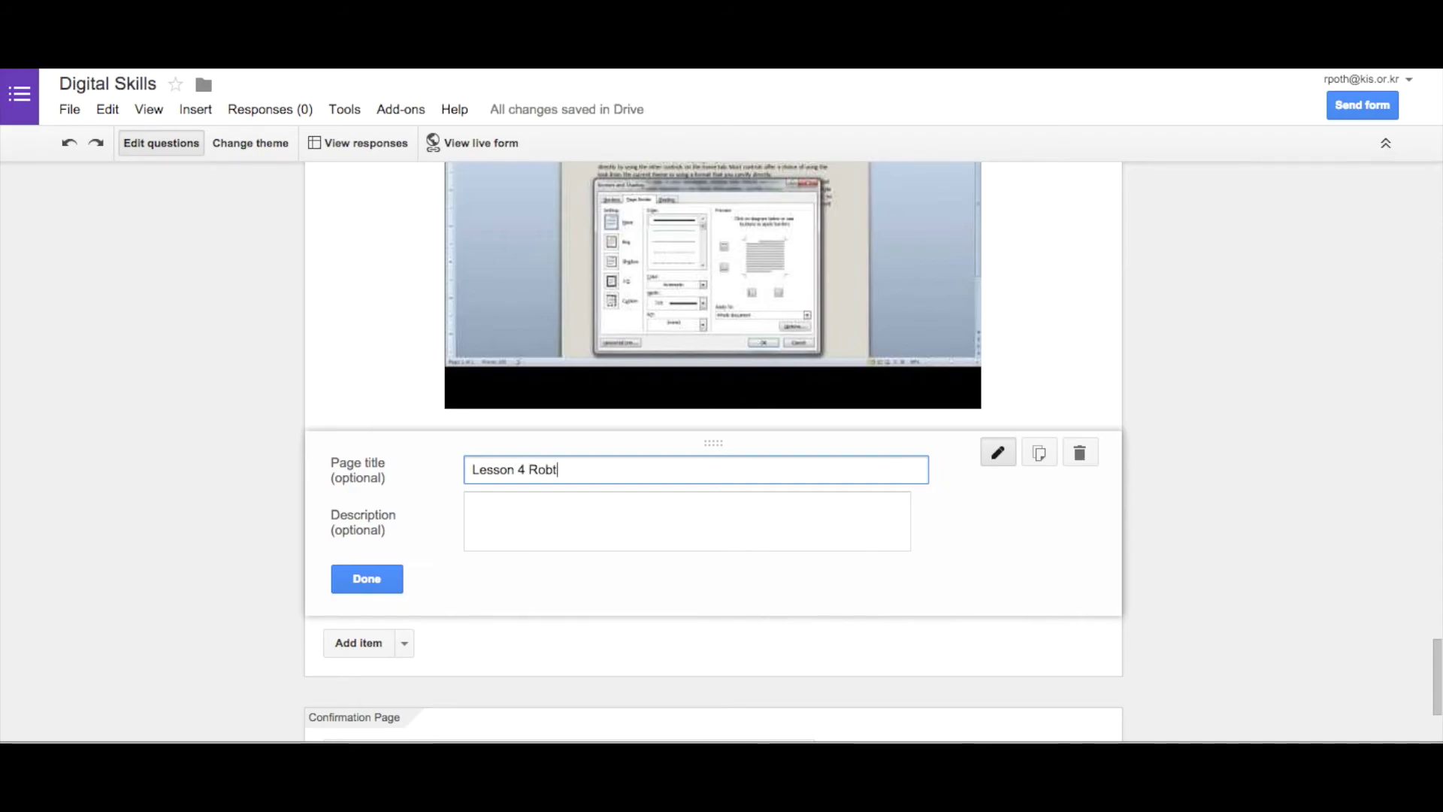
{"action": "type", "text": "bot"}
{"action": "key", "text": "BackSpace"}
{"action": "type", "text": "otics"}
{"action": "left_click", "coordinate": [367, 579]}
- Add a short text question to the new page 8
{"action": "left_click", "coordinate": [406, 457]}
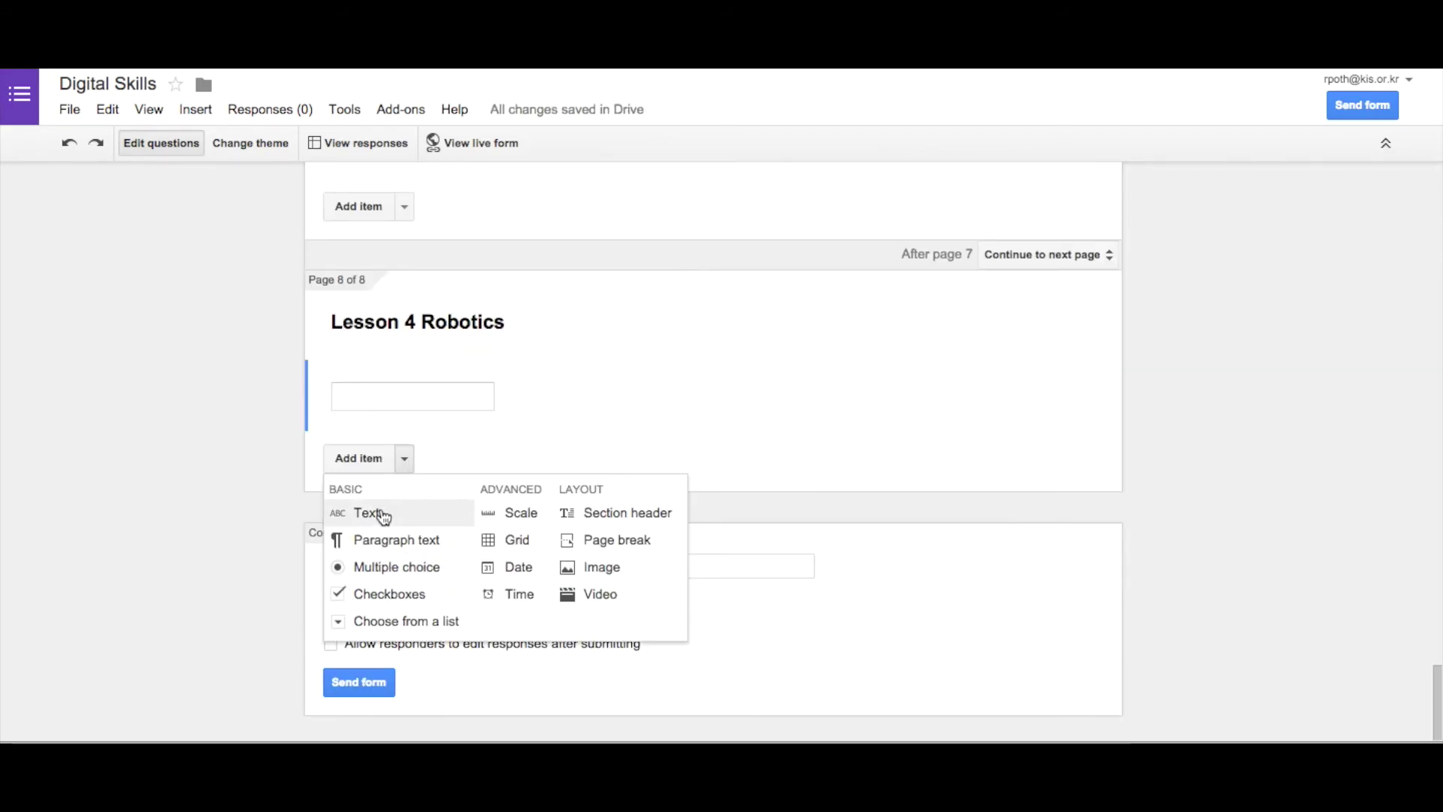
{"action": "left_click", "coordinate": [376, 512]}
{"action": "scroll", "coordinate": [826, 299], "scroll_direction": "up", "scroll_amount": 15}
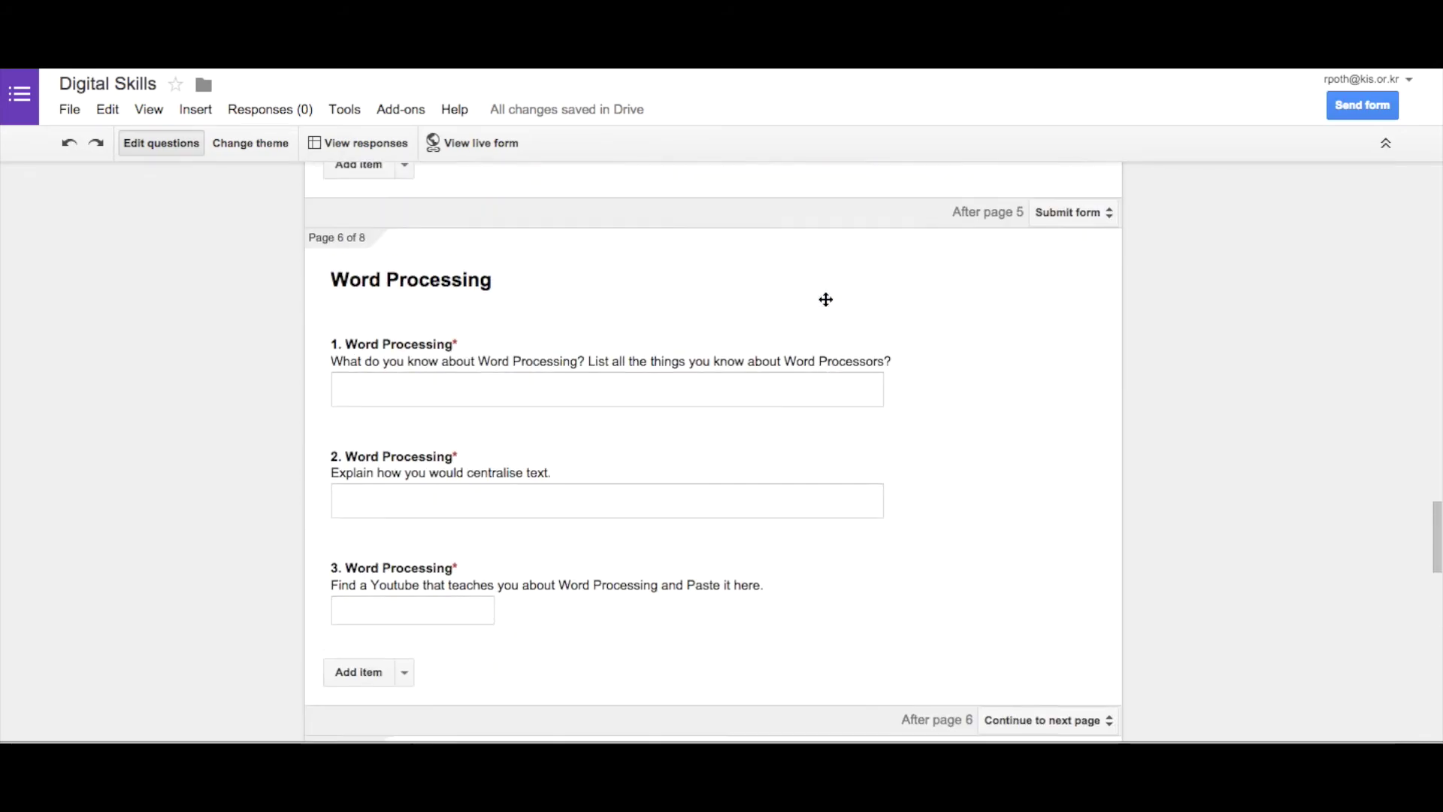
- Route the Lesson 4 - Robotics answer to page 8 (Lesson 4 Robotics)
{"action": "scroll", "coordinate": [826, 299], "scroll_direction": "up", "scroll_amount": 10}
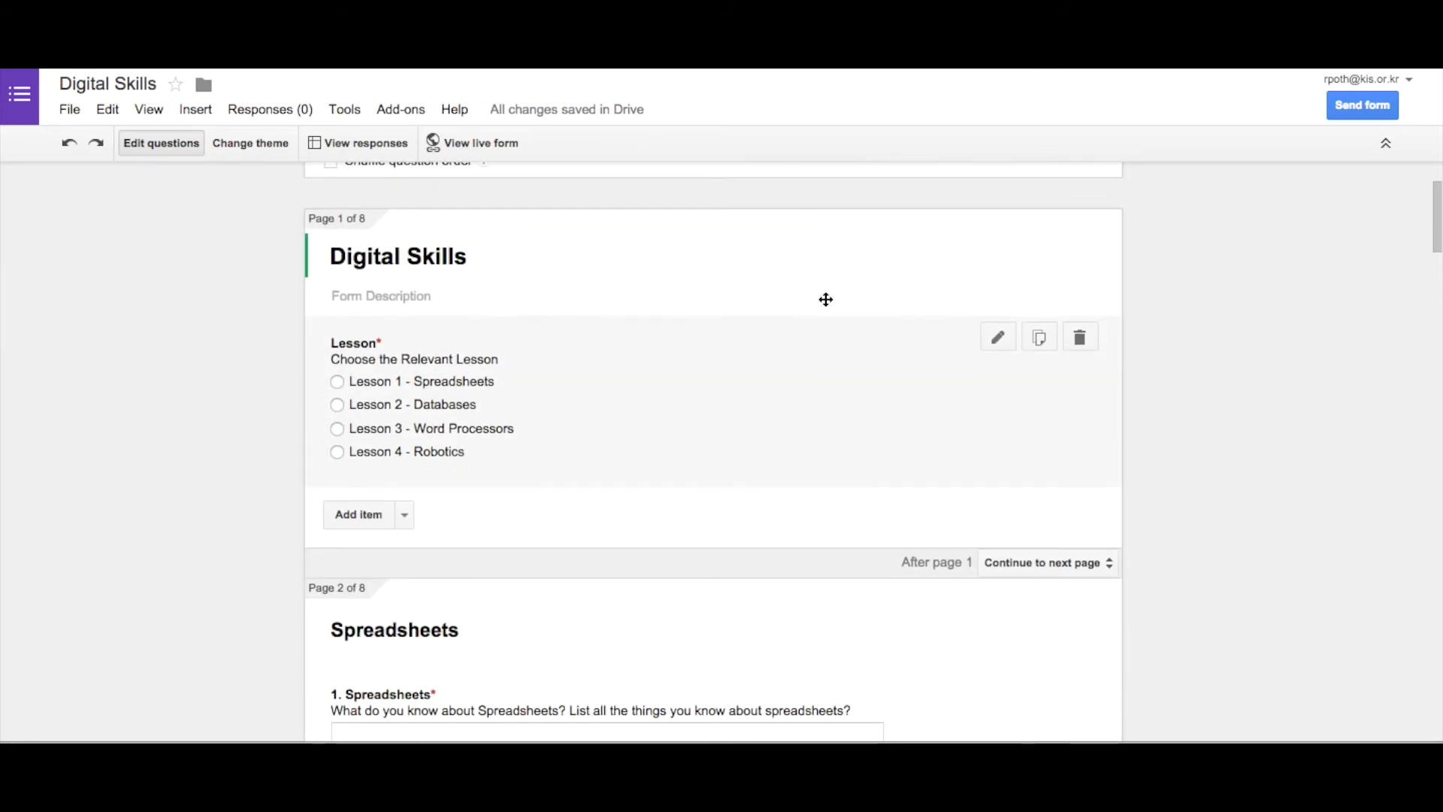
{"action": "left_click", "coordinate": [1000, 340]}
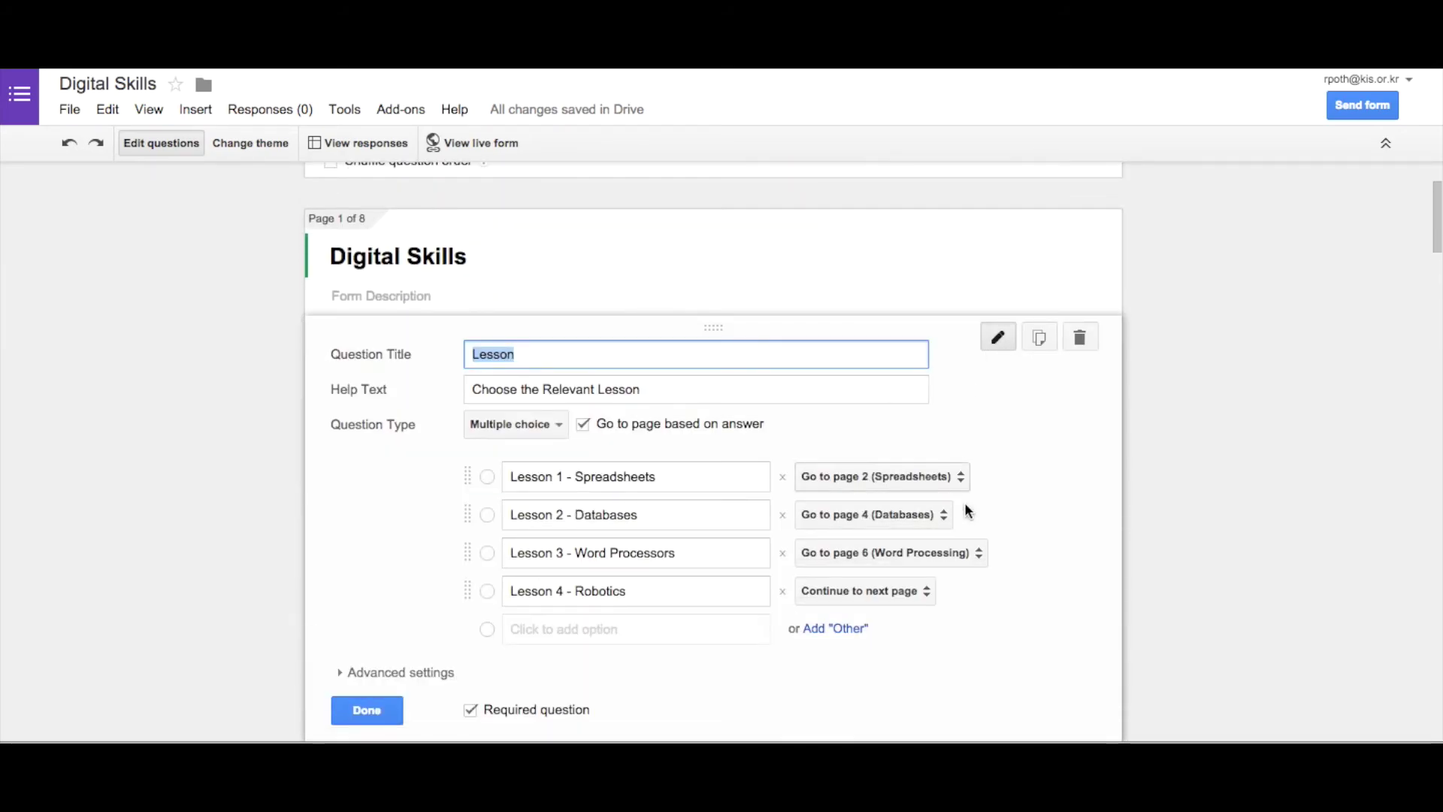
{"action": "left_click", "coordinate": [927, 595]}
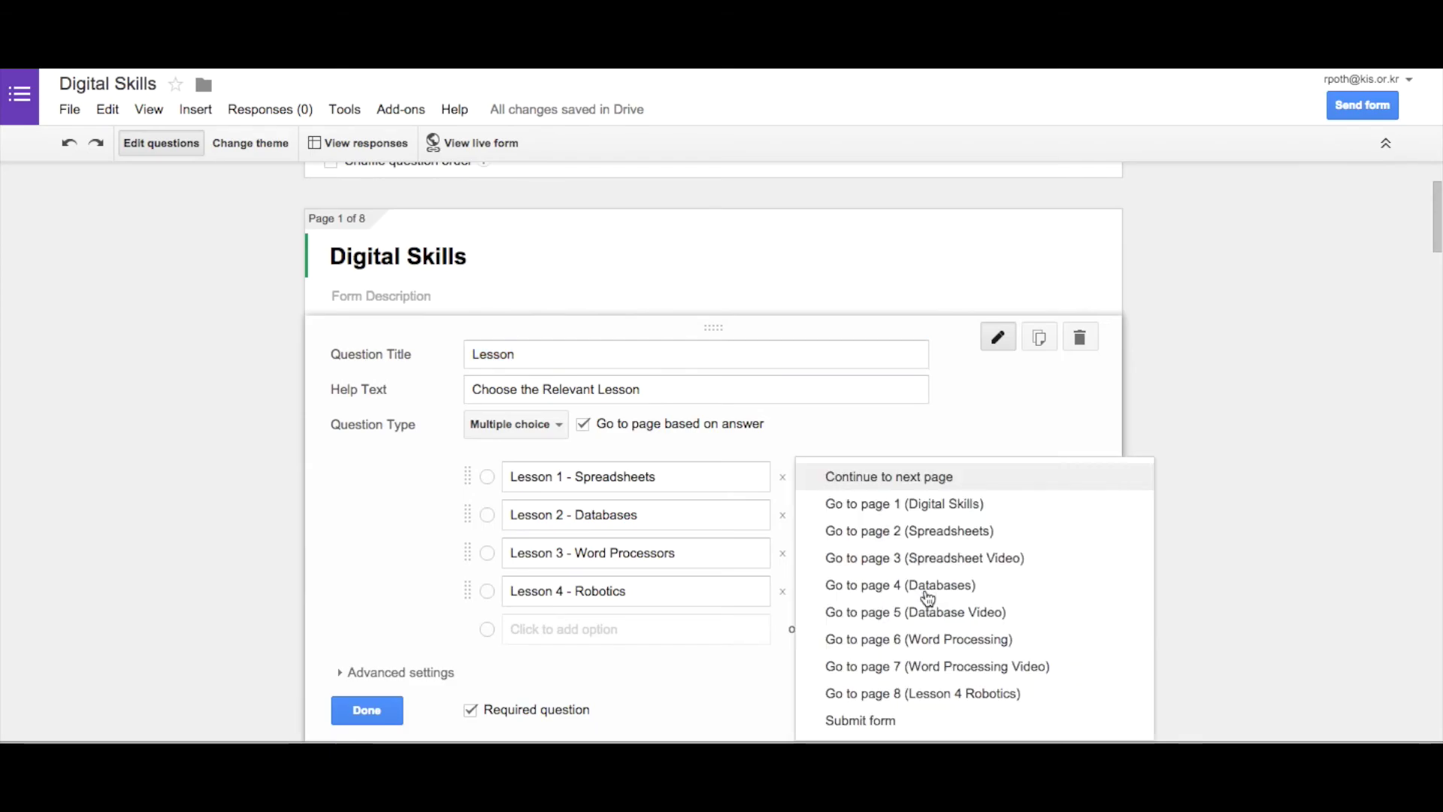
{"action": "left_click", "coordinate": [947, 693]}
- Set 'After page 7' to Submit form
{"action": "scroll", "coordinate": [1066, 325], "scroll_direction": "down", "scroll_amount": 20}
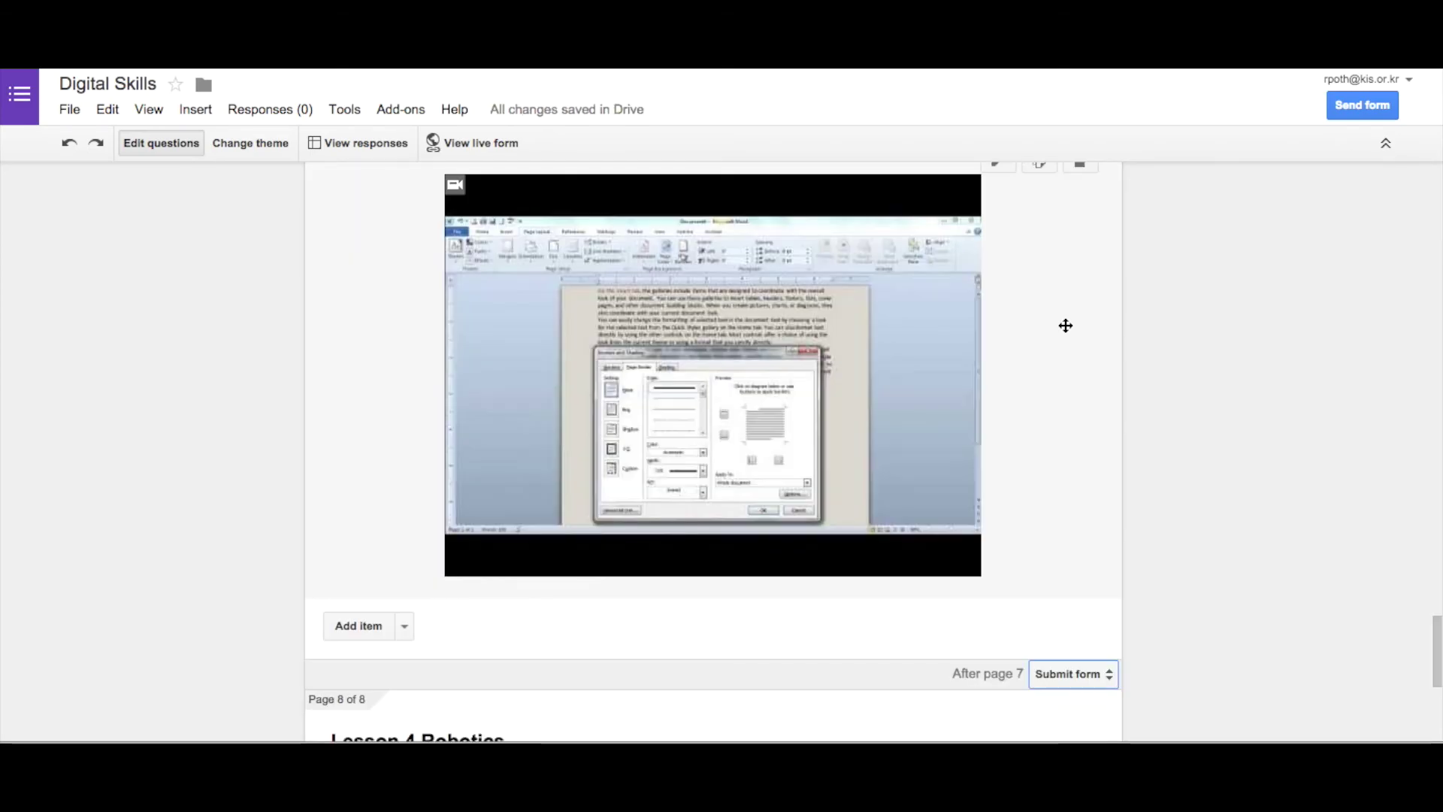
{"action": "scroll", "coordinate": [1066, 326], "scroll_direction": "up", "scroll_amount": 1}
{"action": "scroll", "coordinate": [985, 558], "scroll_direction": "down", "scroll_amount": 2}
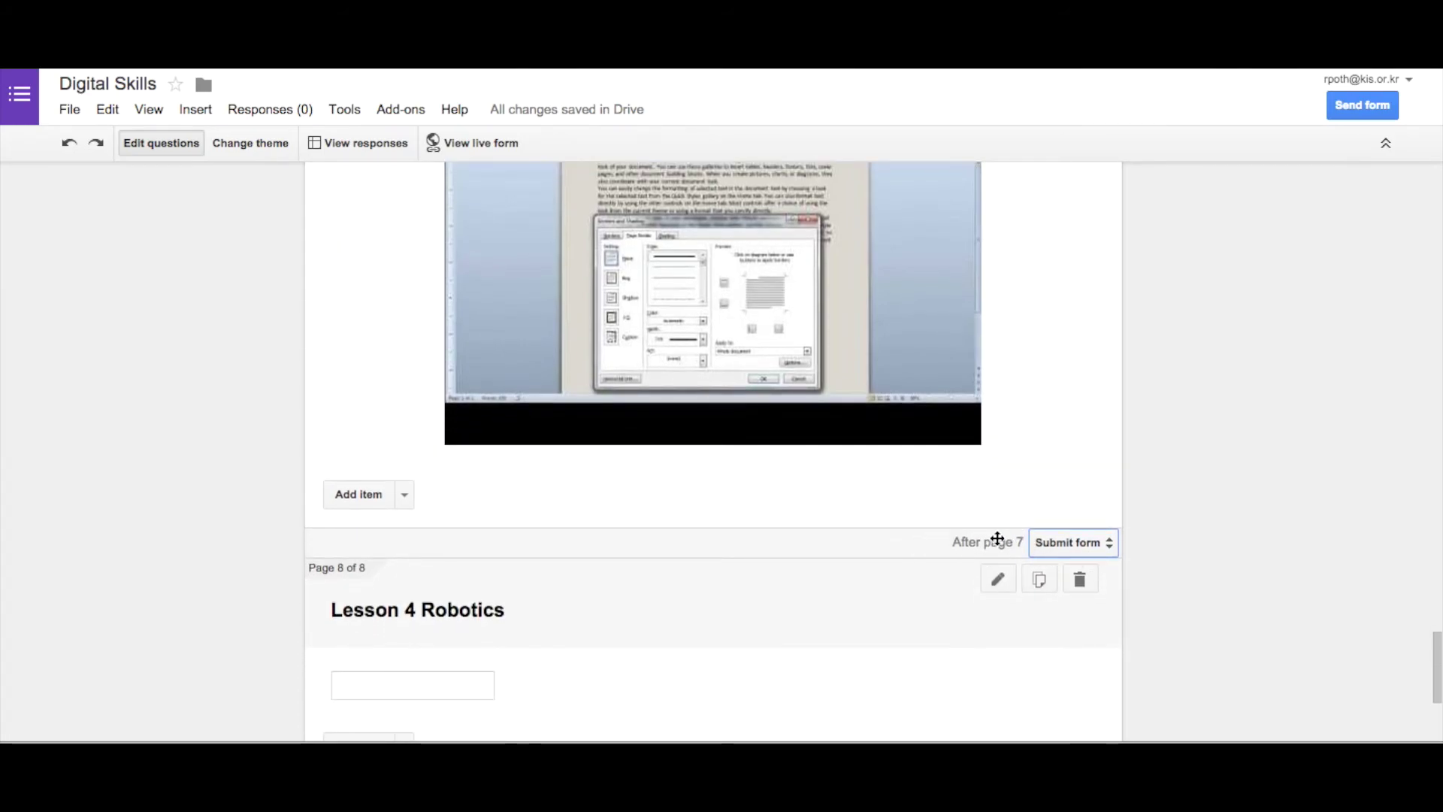
{"action": "left_click", "coordinate": [1113, 542]}
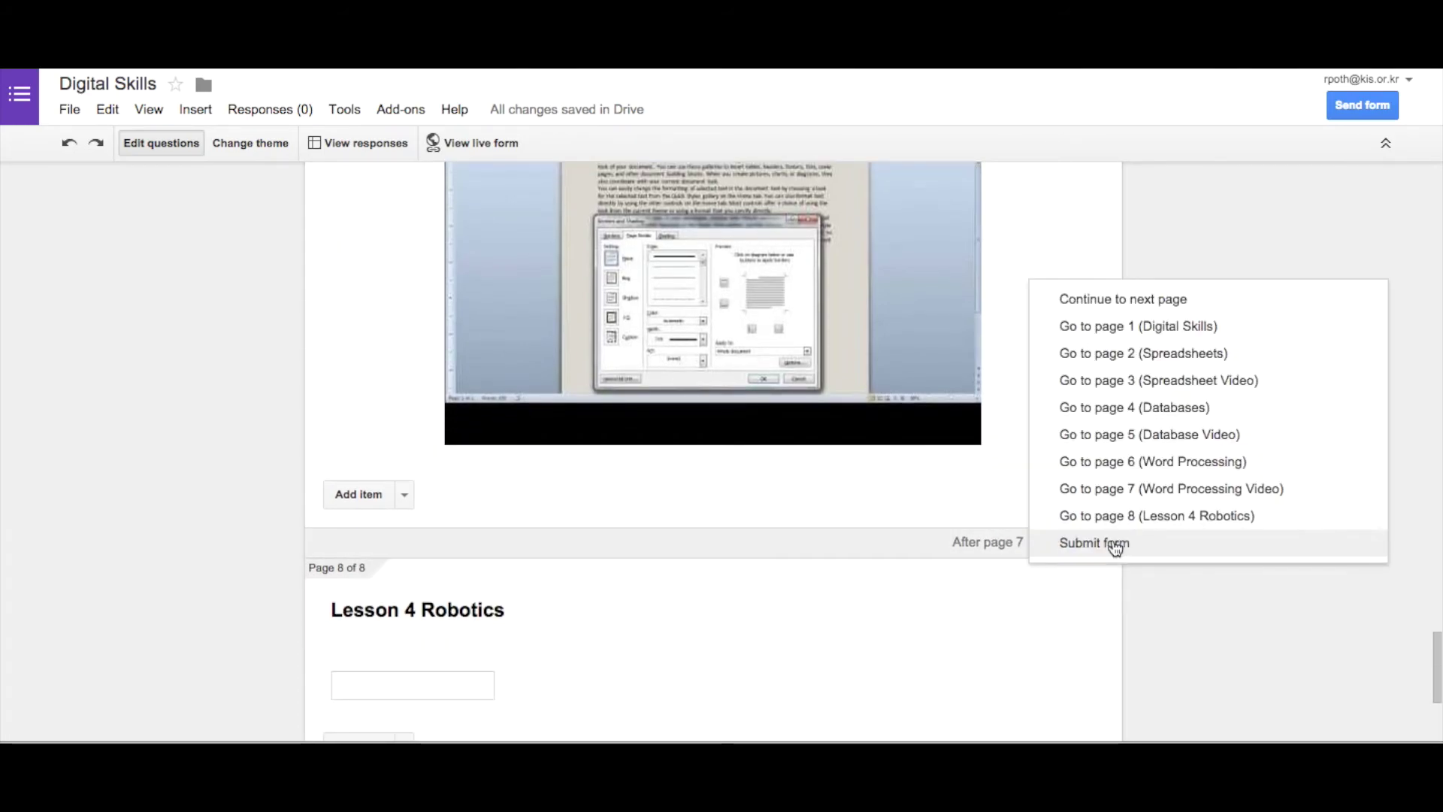
{"action": "left_click", "coordinate": [1176, 551]}
{"action": "scroll", "coordinate": [943, 634], "scroll_direction": "down", "scroll_amount": 1}
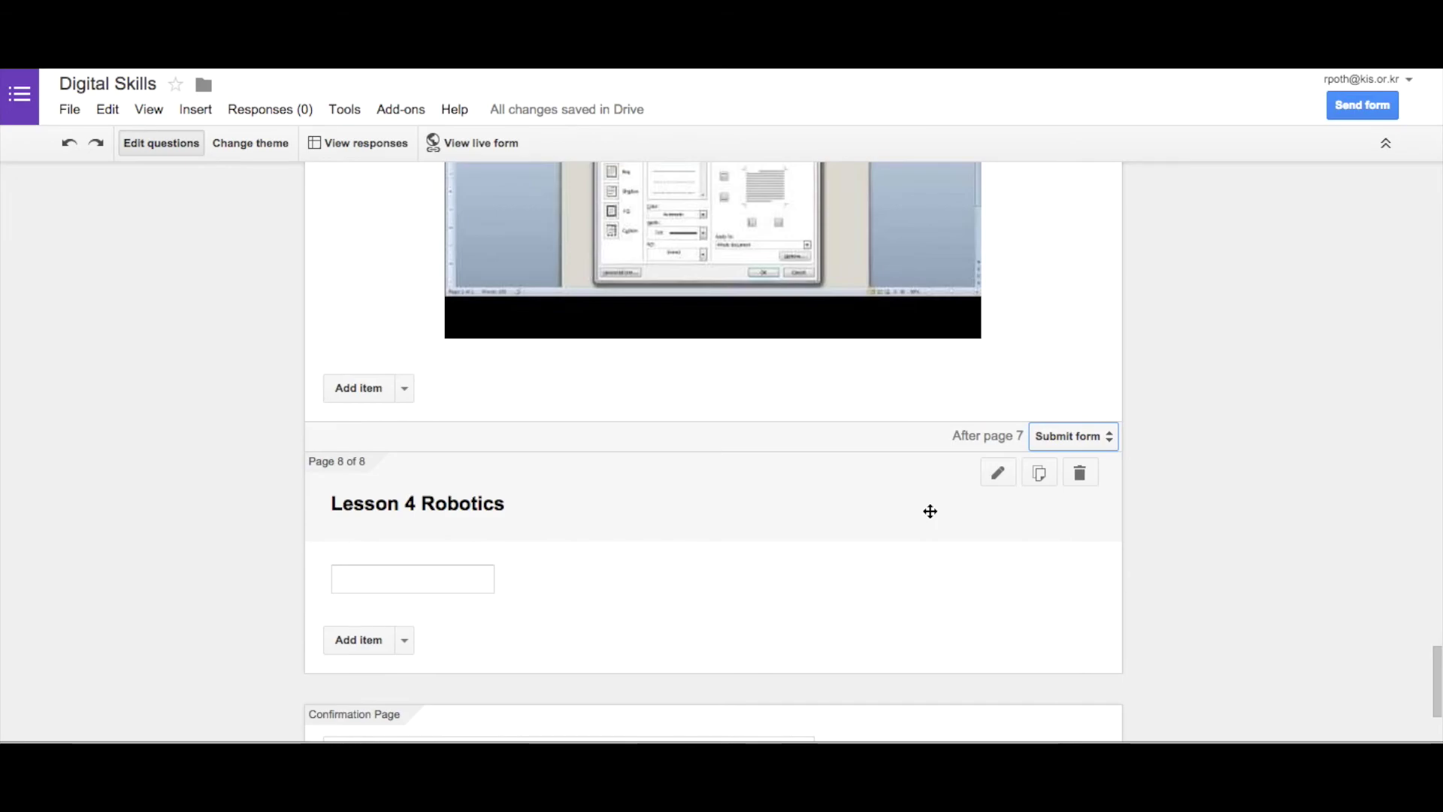
{"action": "scroll", "coordinate": [783, 516], "scroll_direction": "up", "scroll_amount": 20}
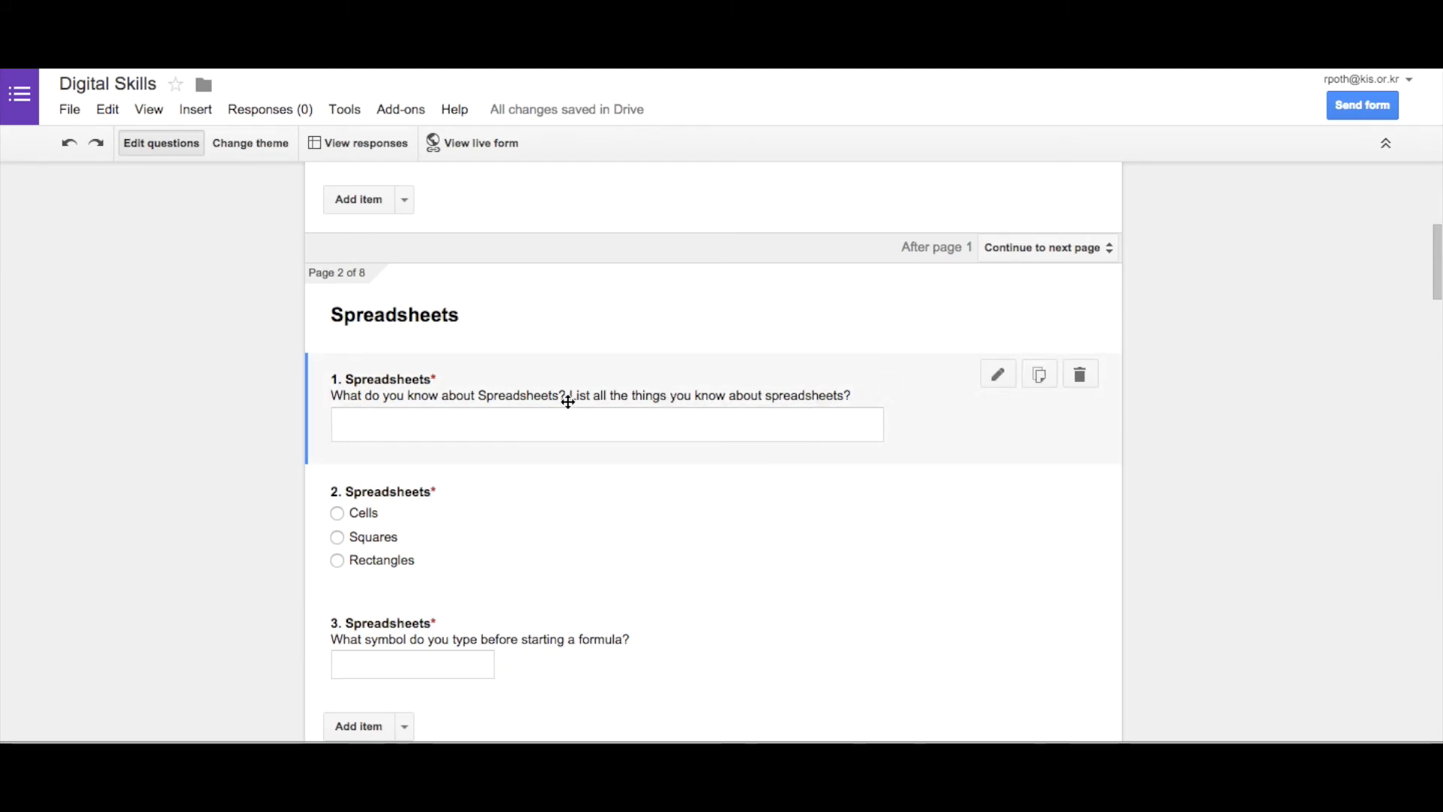
{"action": "left_click", "coordinate": [1000, 370]}
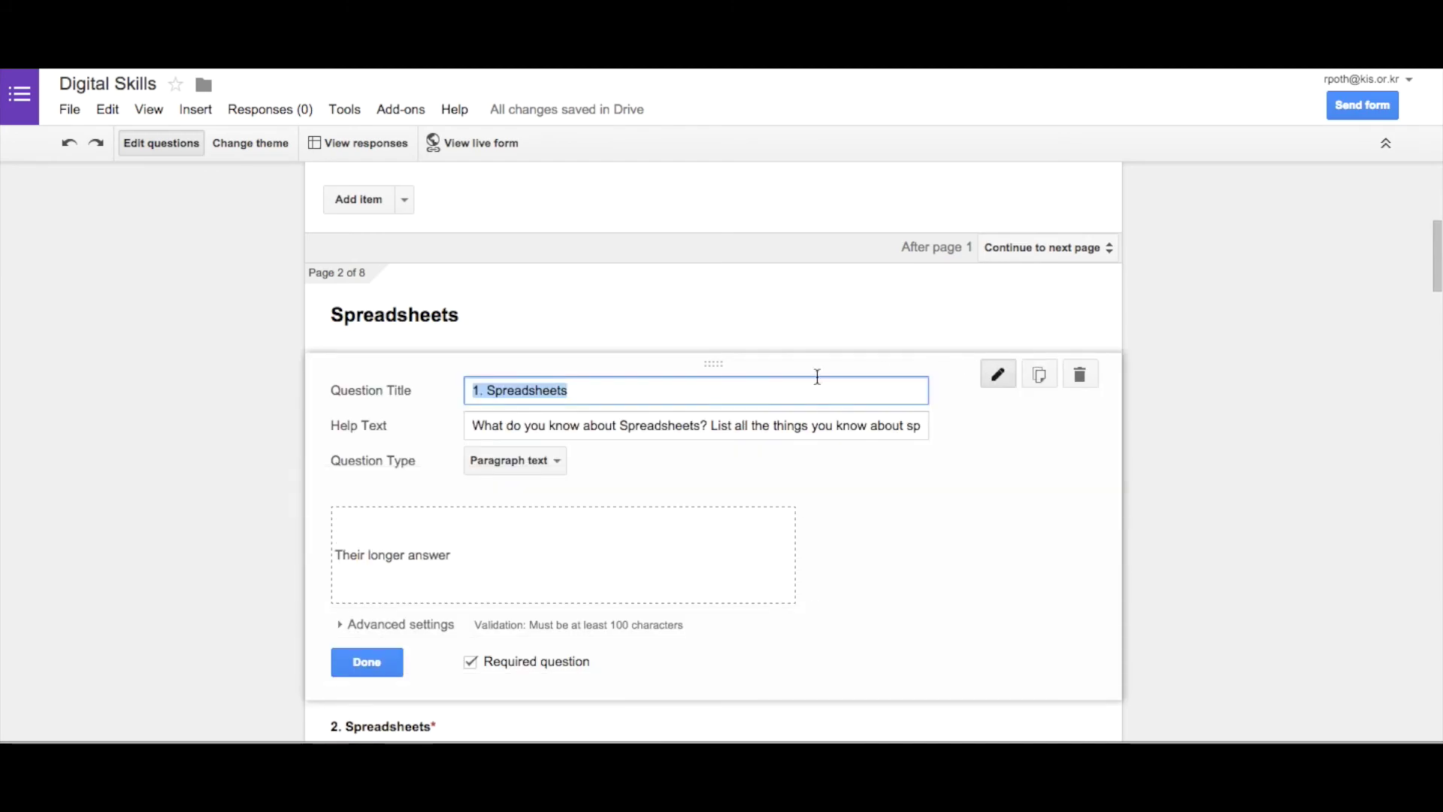
{"action": "left_click_drag", "start_coordinate": [475, 425], "coordinate": [416, 387]}
{"action": "left_click", "coordinate": [578, 392]}
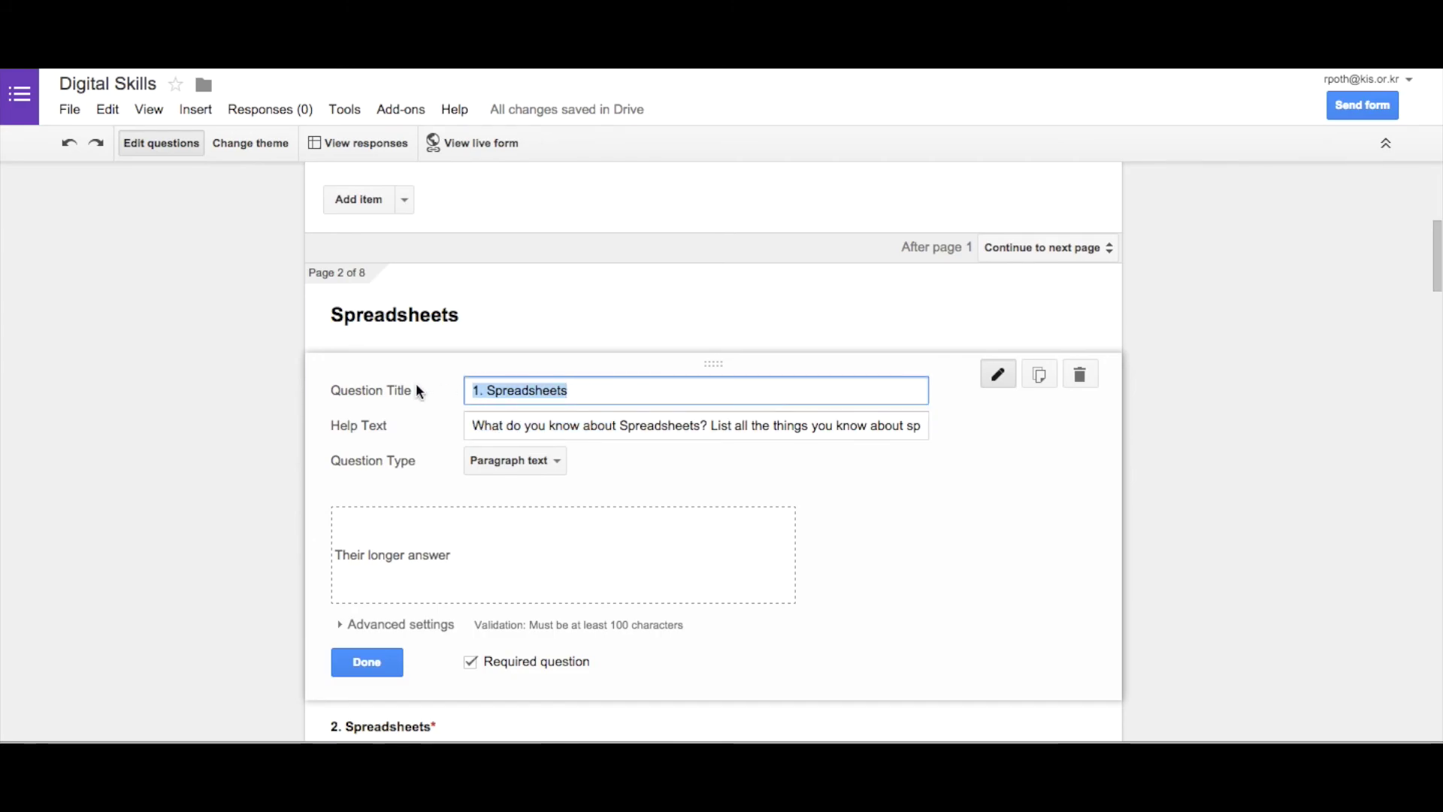
{"action": "left_click", "coordinate": [559, 422]}
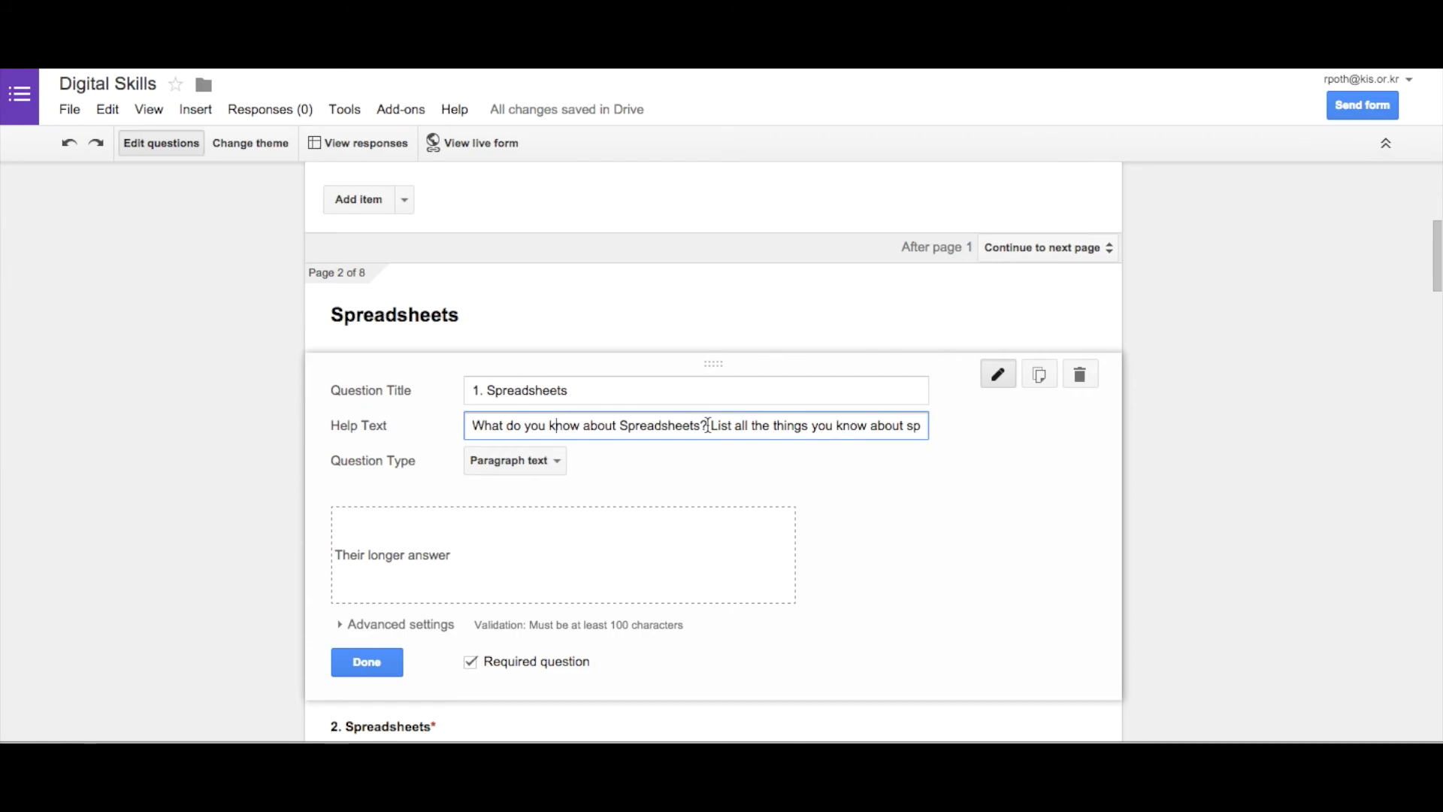
{"action": "left_click_drag", "start_coordinate": [706, 427], "coordinate": [699, 427]}
{"action": "left_click", "coordinate": [594, 393]}
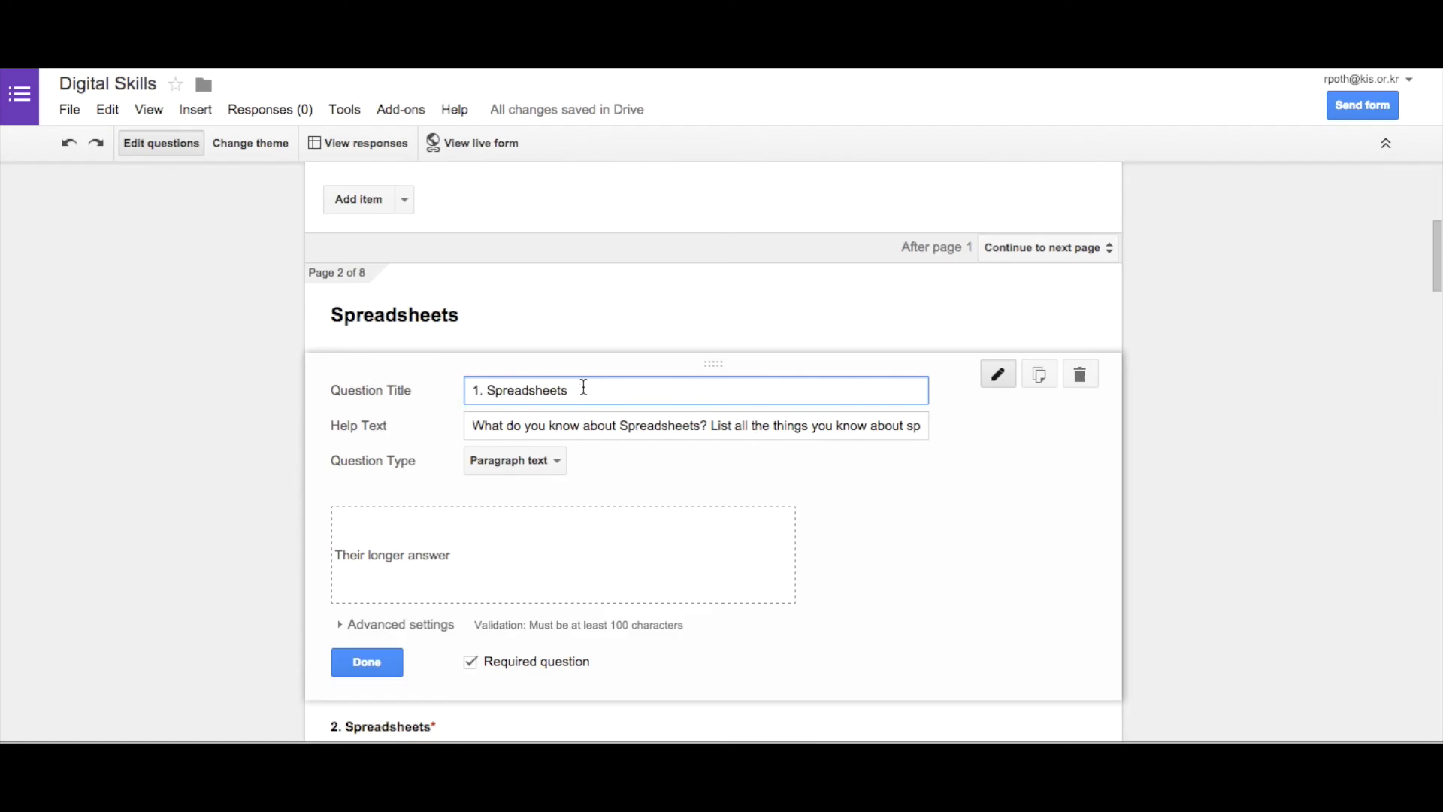
{"action": "scroll", "coordinate": [606, 566], "scroll_direction": "down", "scroll_amount": 4}
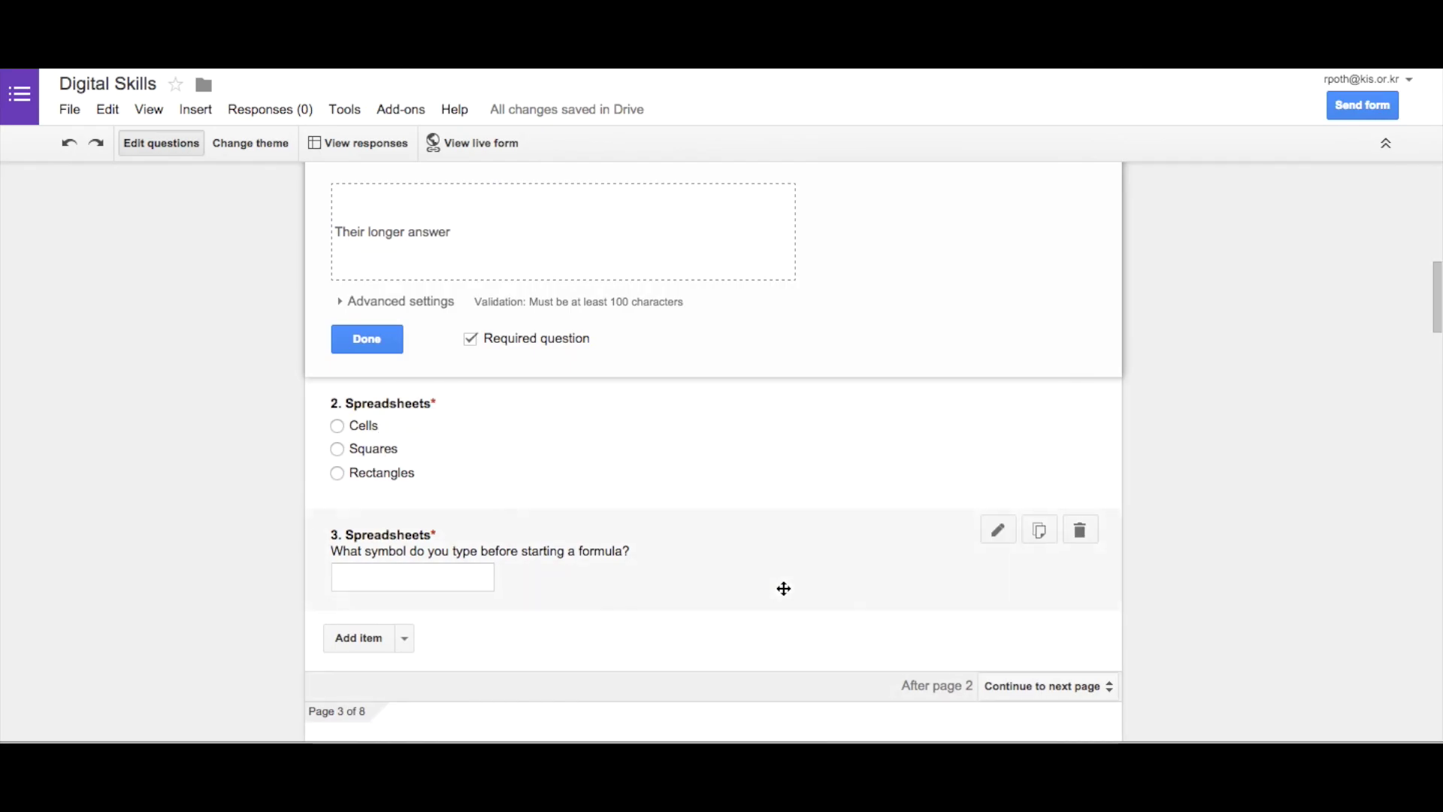
{"action": "scroll", "coordinate": [783, 589], "scroll_direction": "down", "scroll_amount": 5}
{"action": "scroll", "coordinate": [783, 589], "scroll_direction": "down", "scroll_amount": 8}
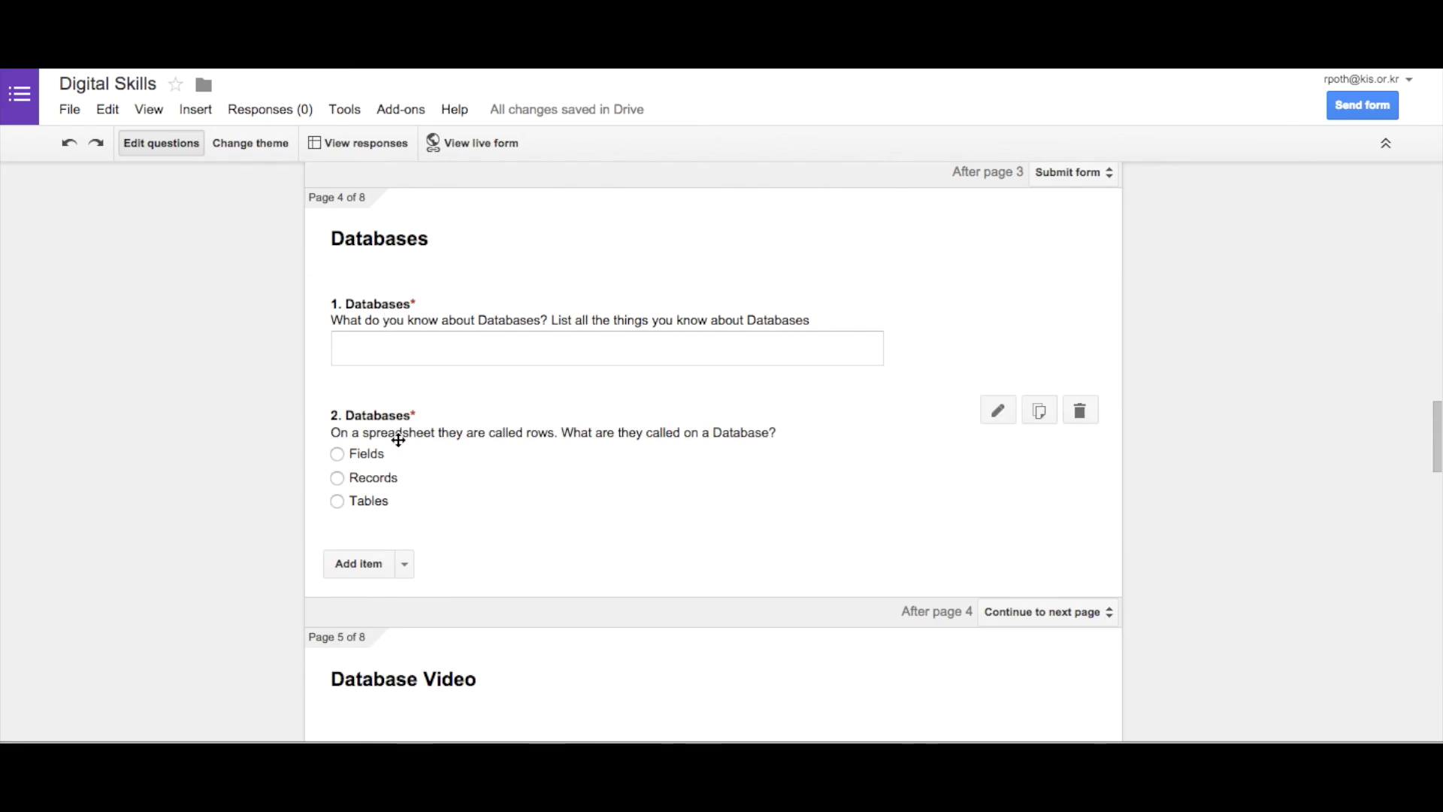
{"action": "key", "text": "Home"}
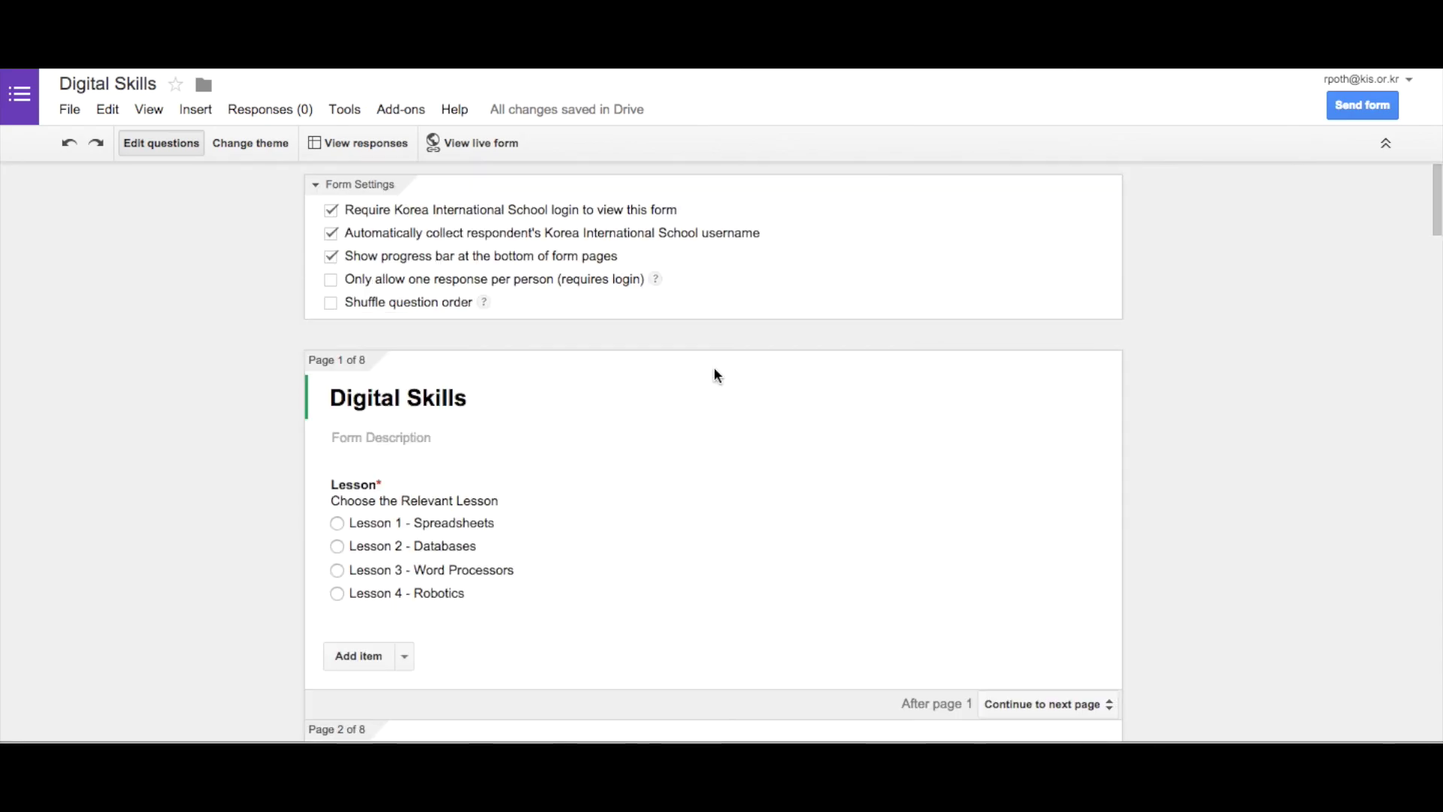